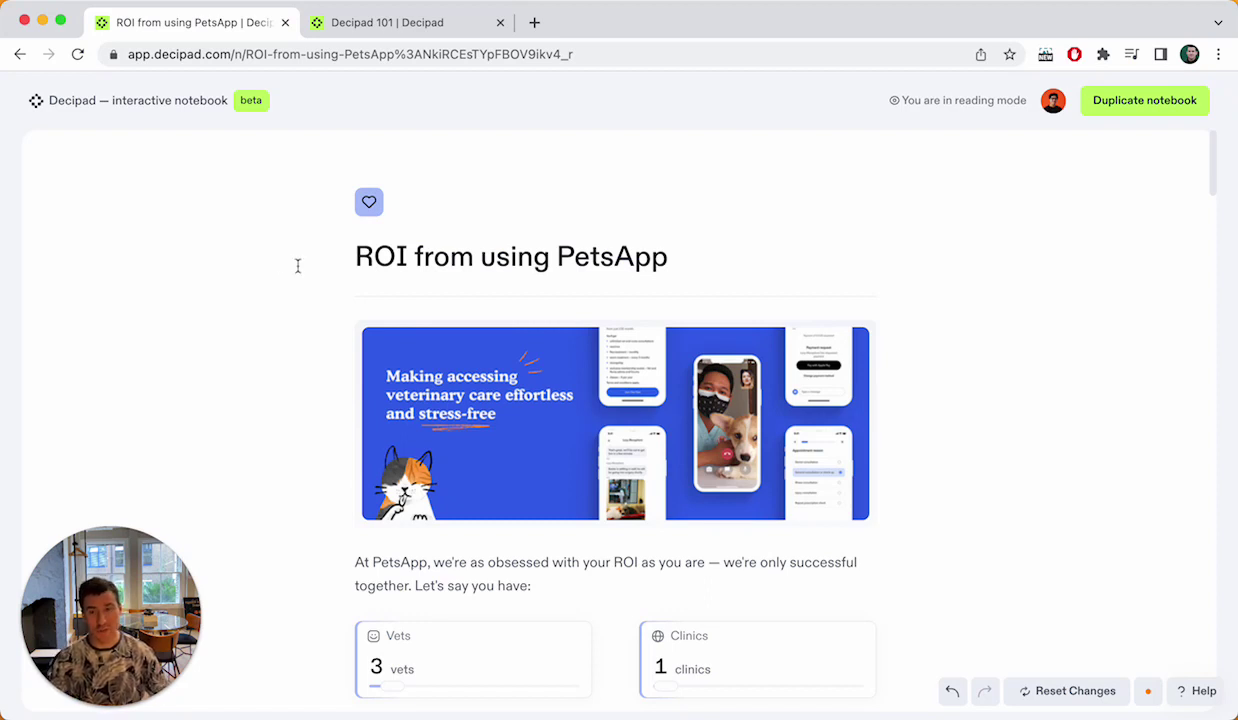
Review the introduction of the ROI from using PetsApp notebook, including its input widgets and the revenue estimate.
scroll(297, 266, down, 1)
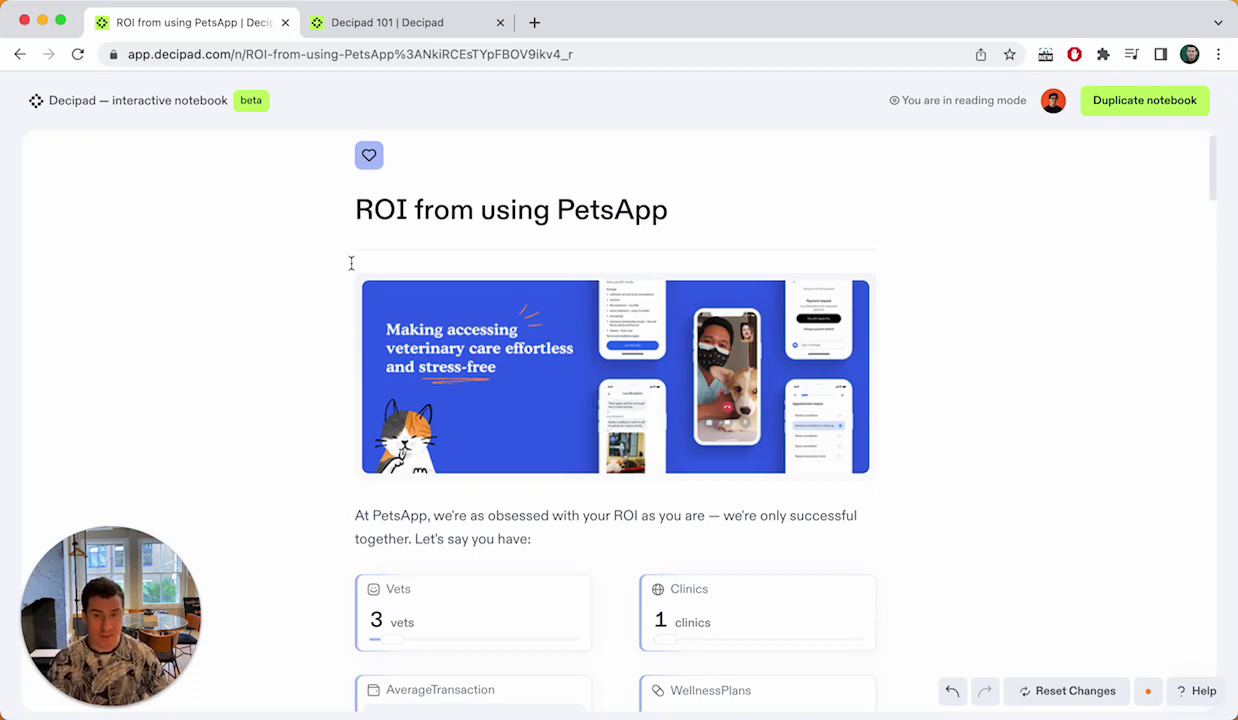
scroll(351, 262, down, 2)
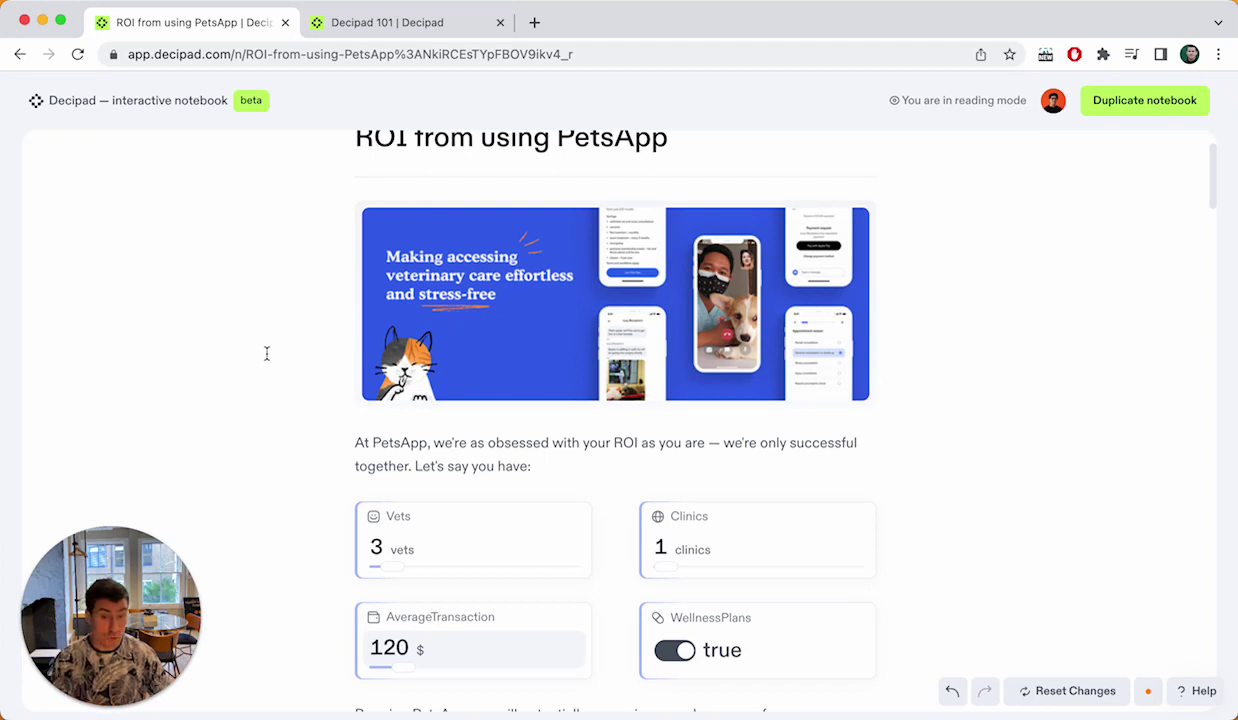
scroll(266, 353, down, 1)
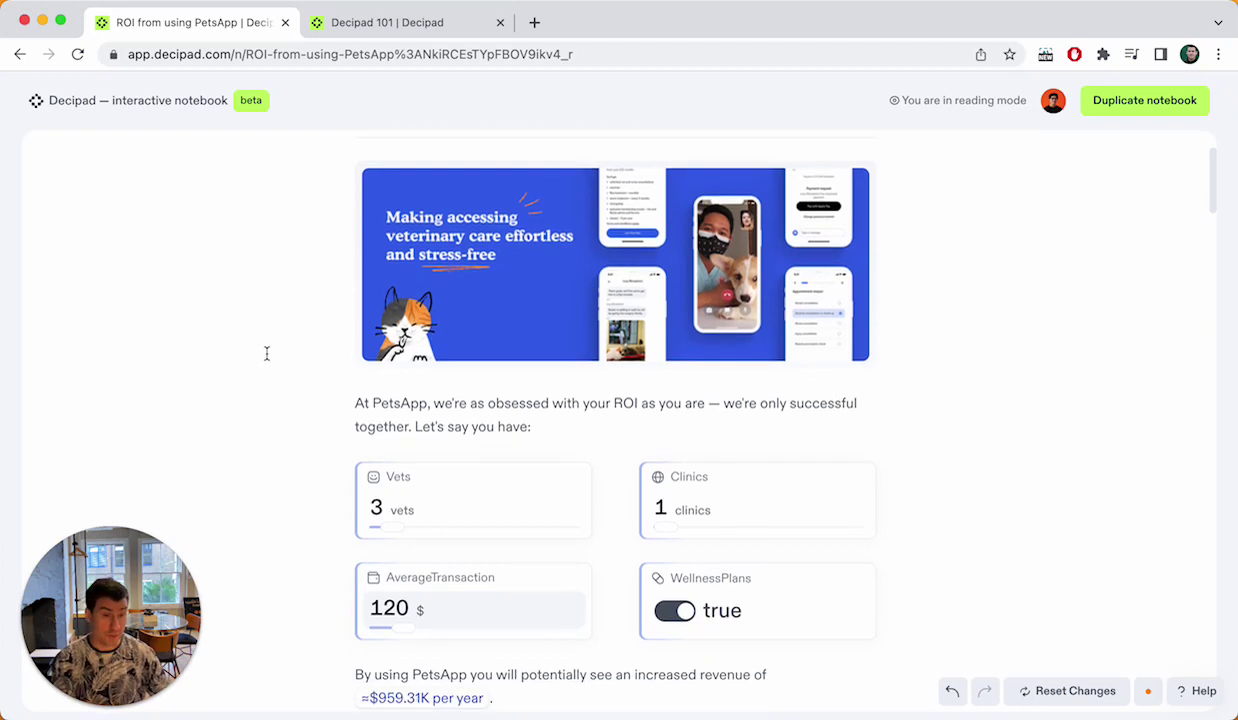
scroll(266, 353, down, 1)
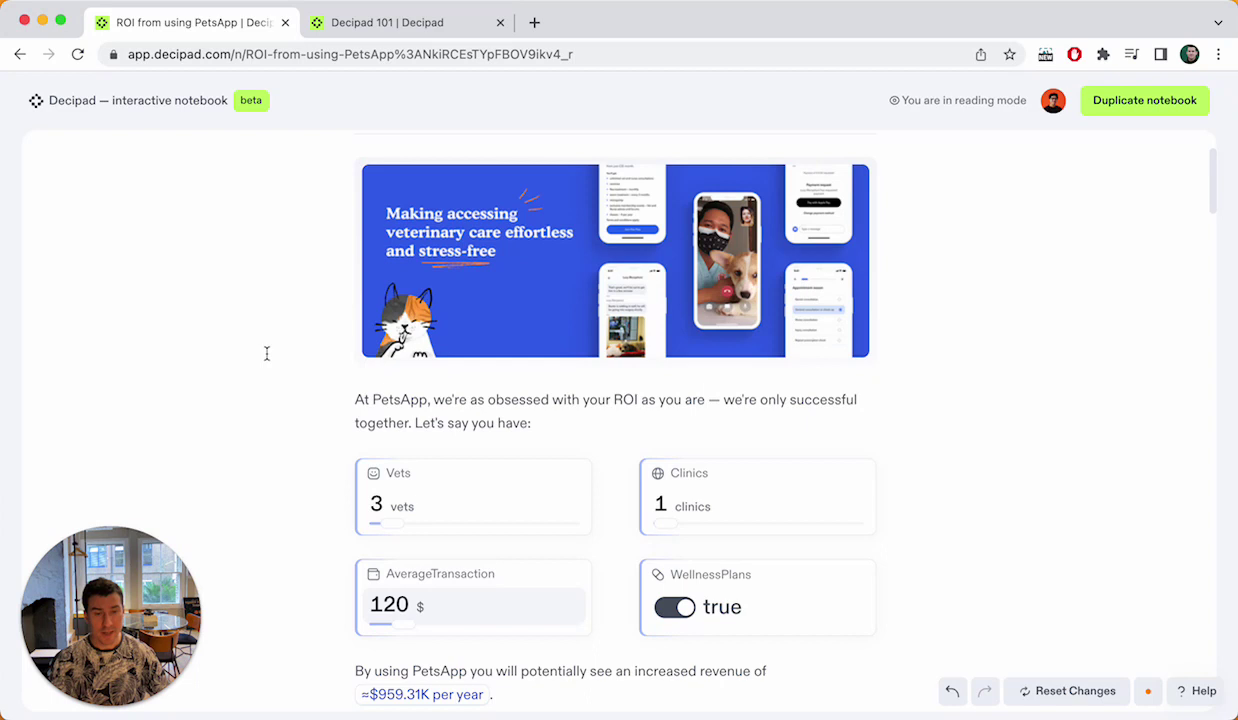
scroll(266, 353, down, 1)
scroll(266, 353, down, 1)
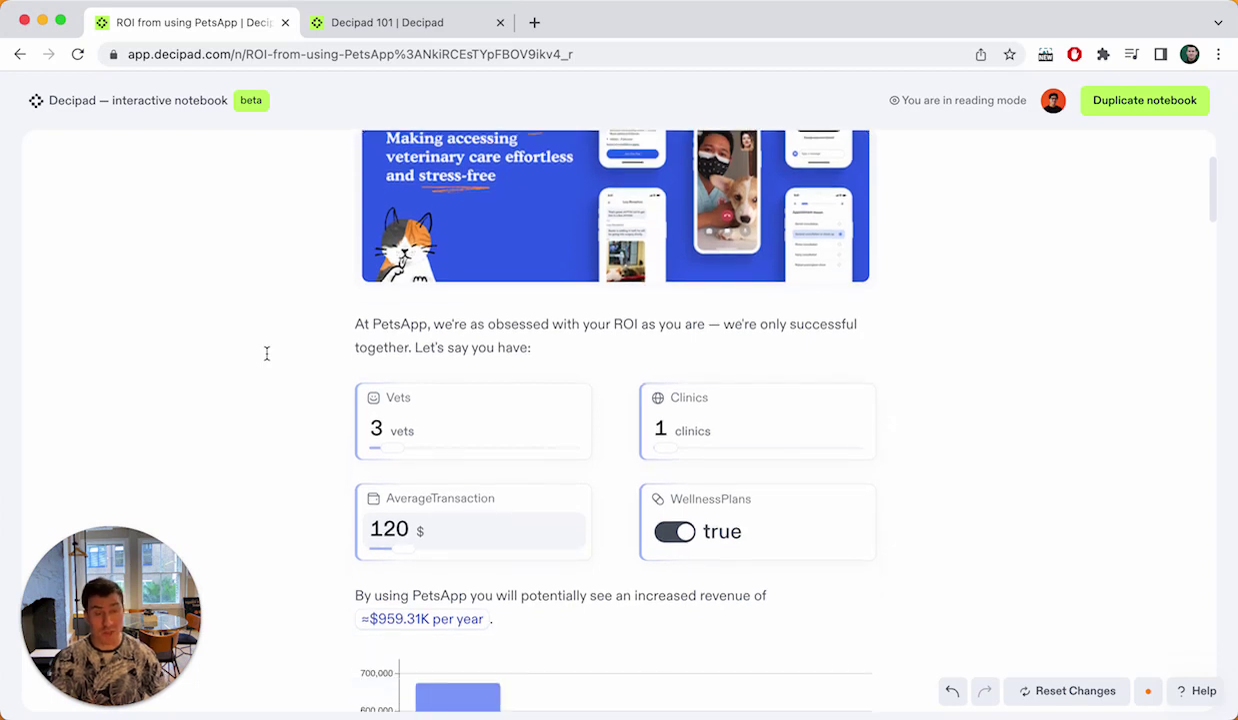
scroll(266, 353, down, 1)
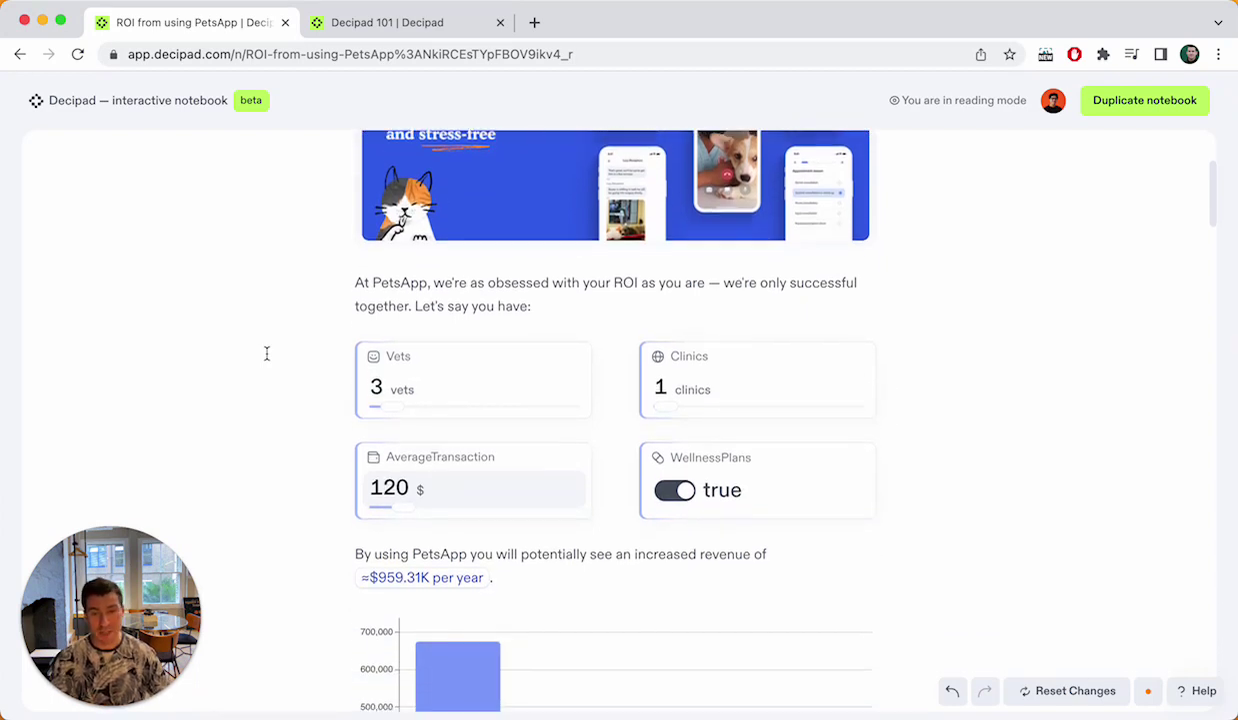
scroll(266, 353, down, 1)
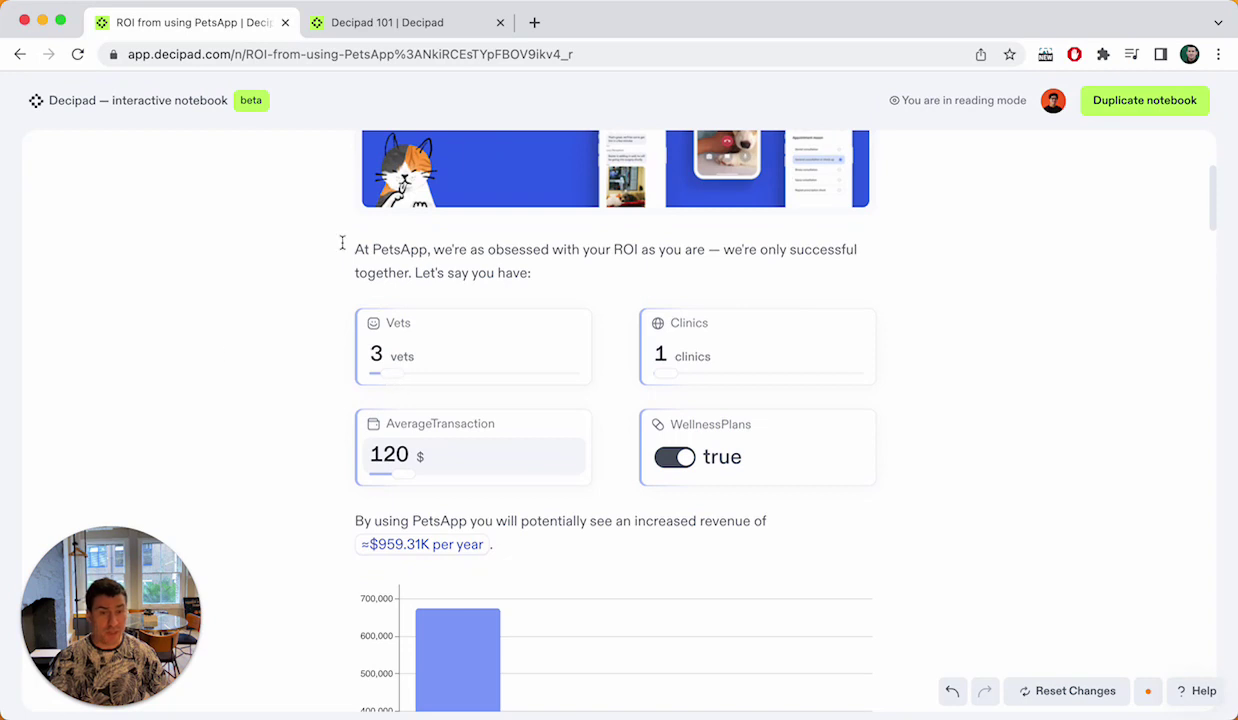
scroll(342, 242, up, 5)
scroll(218, 322, down, 3)
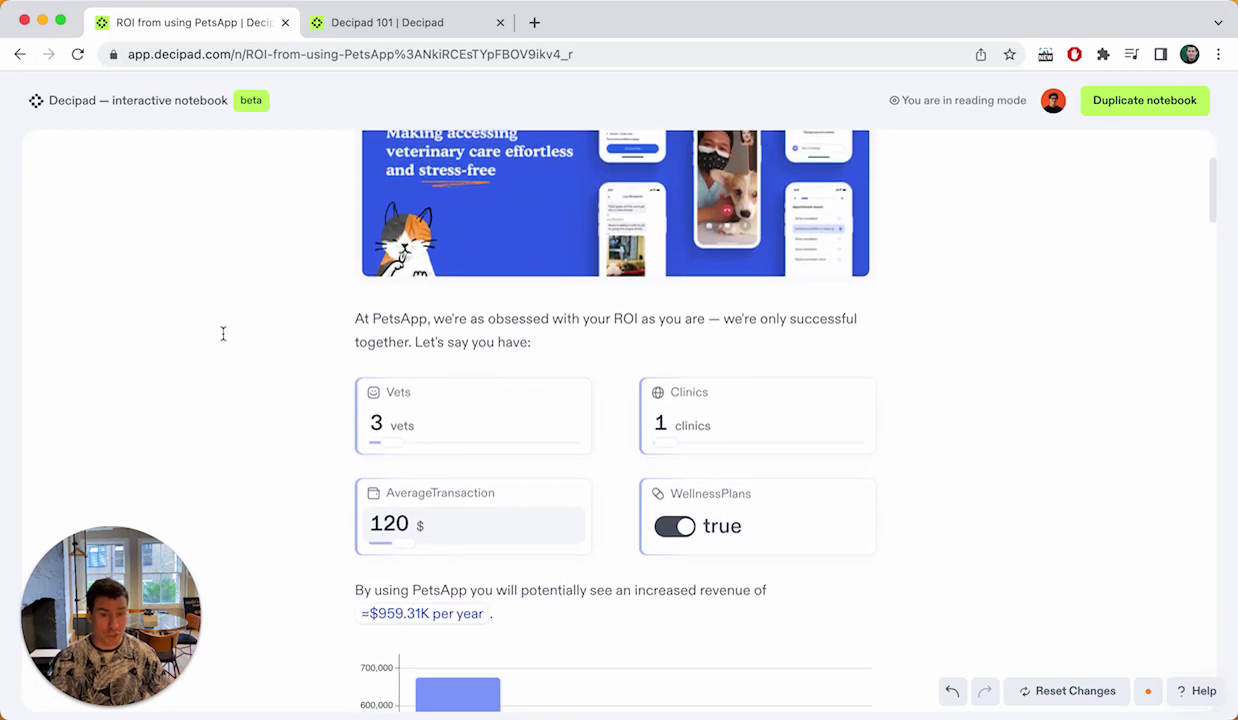
scroll(457, 325, down, 2)
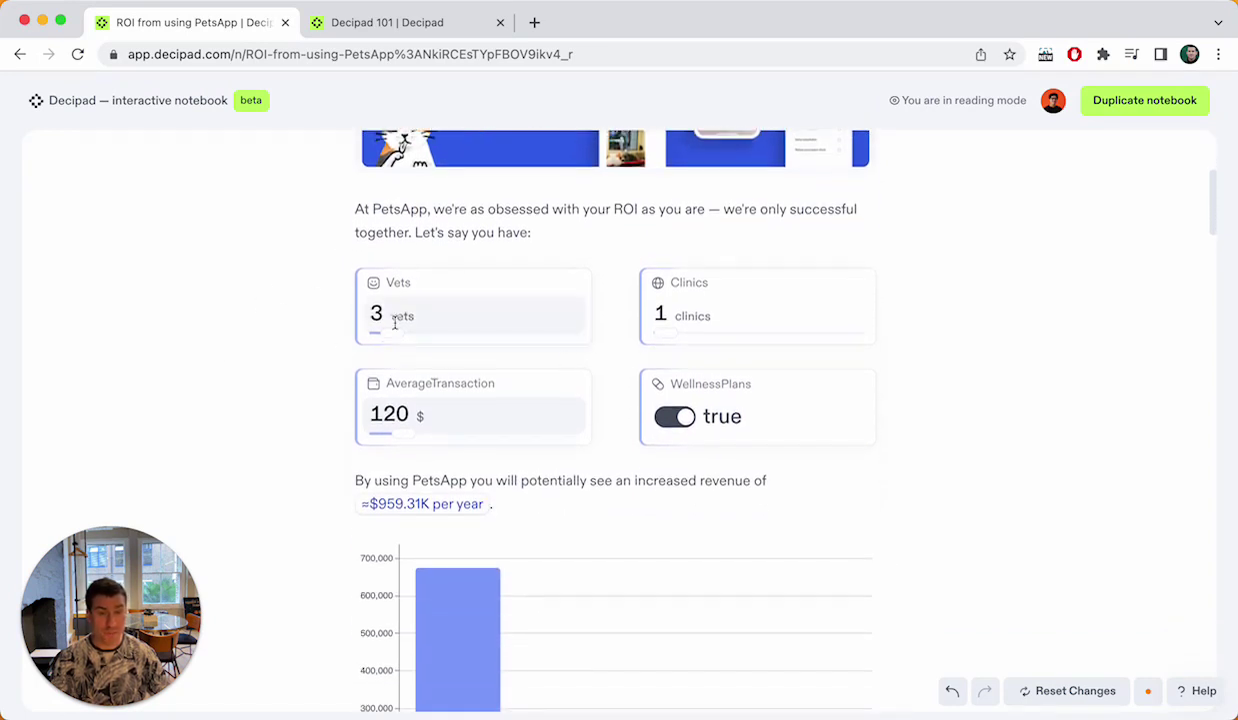
triple_click(426, 228)
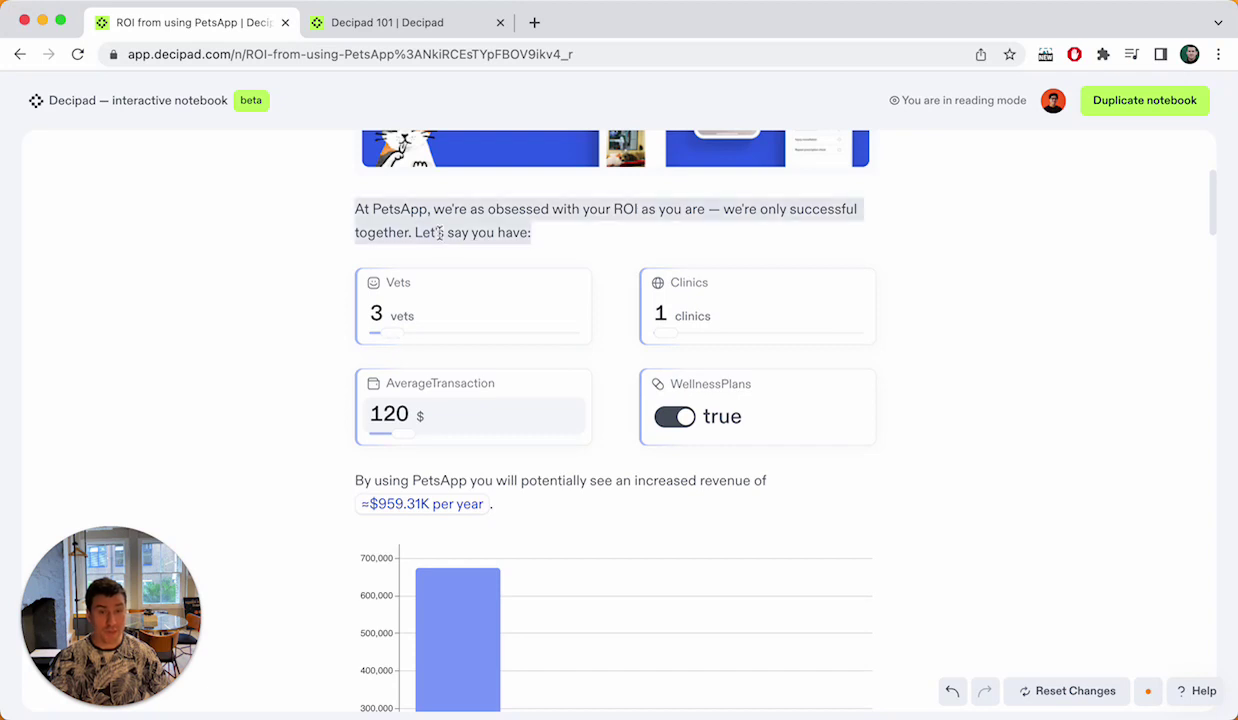
click(570, 233)
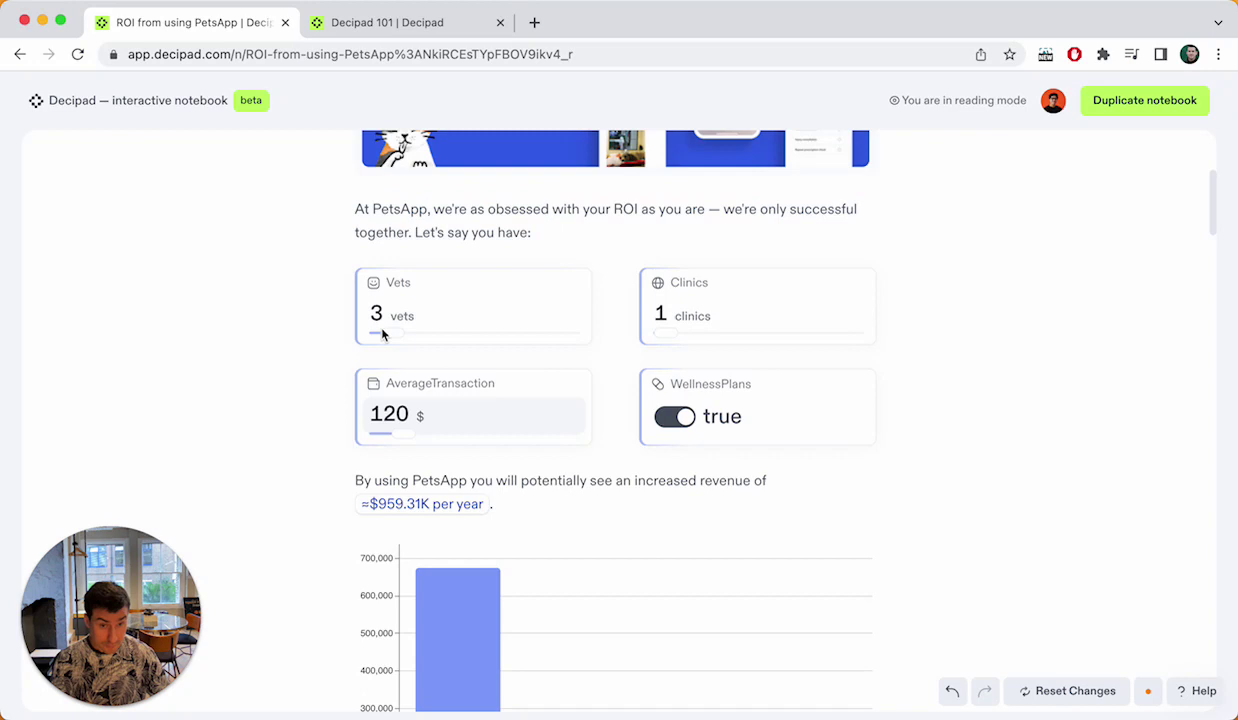
Adjust the clinic assumptions with the sliders: Vets to 6.4, Clinics to 20 and AverageTransaction to $200.
drag(382, 334, 399, 337)
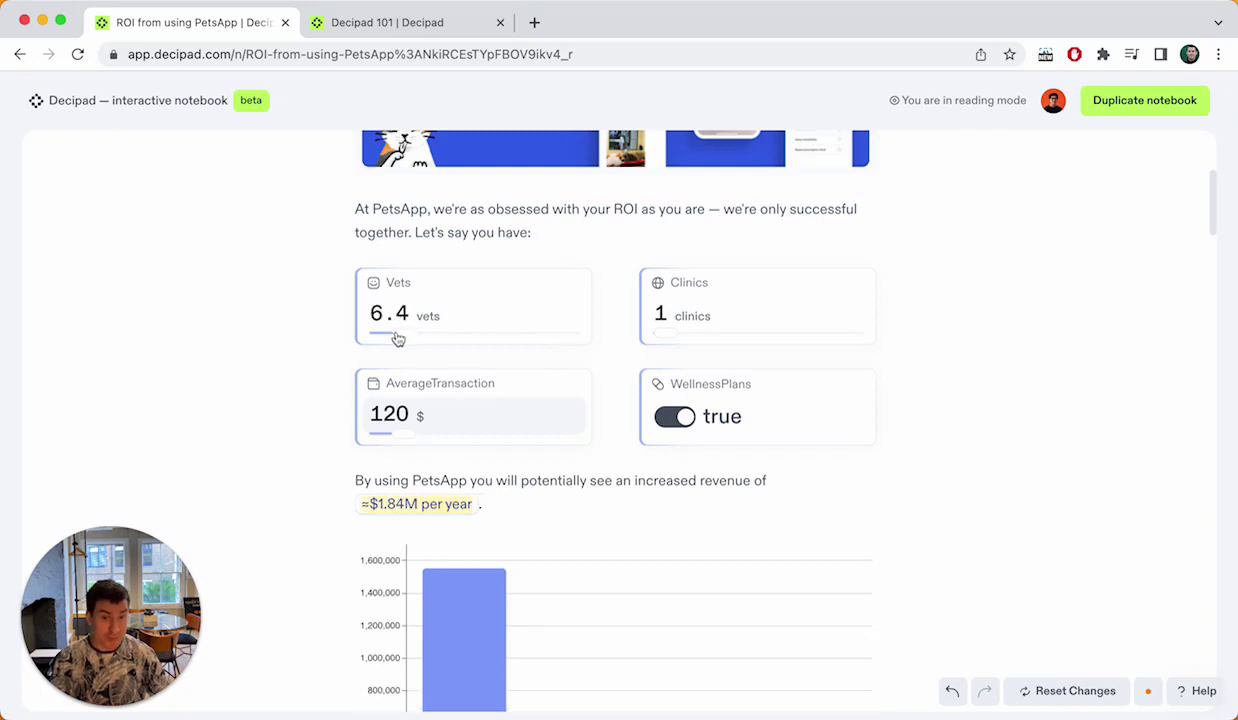
drag(669, 337, 663, 338)
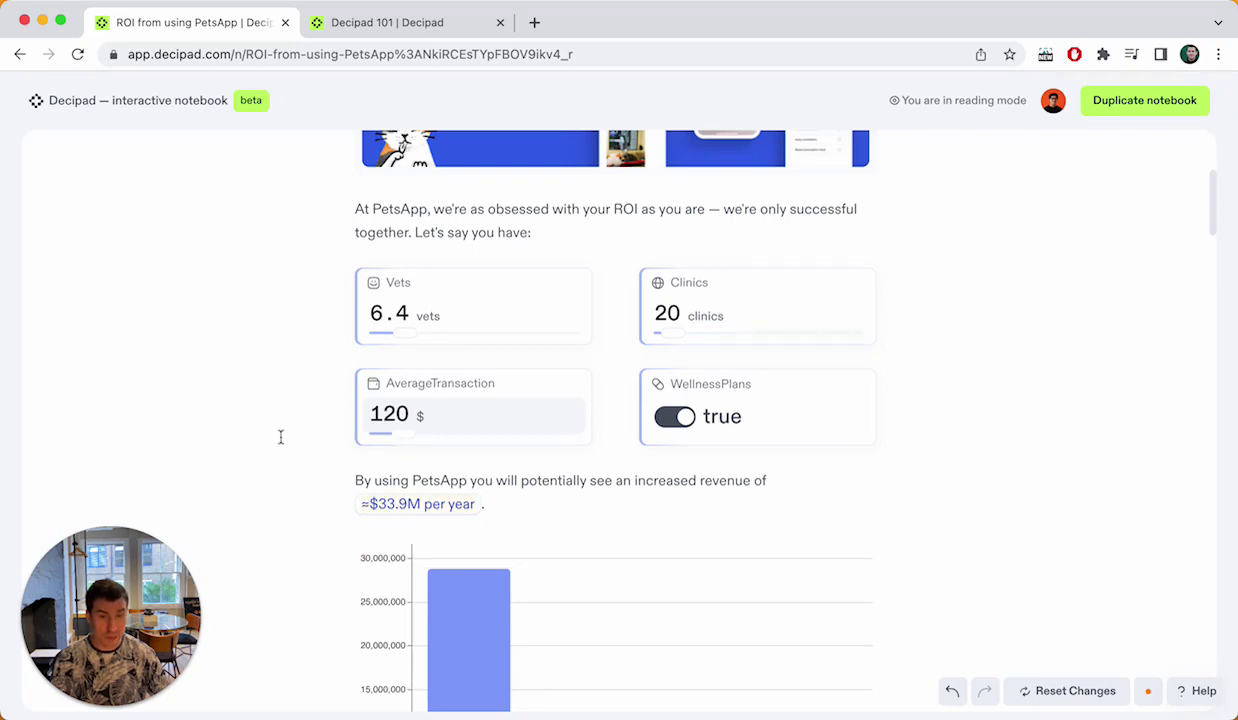
scroll(279, 436, down, 4)
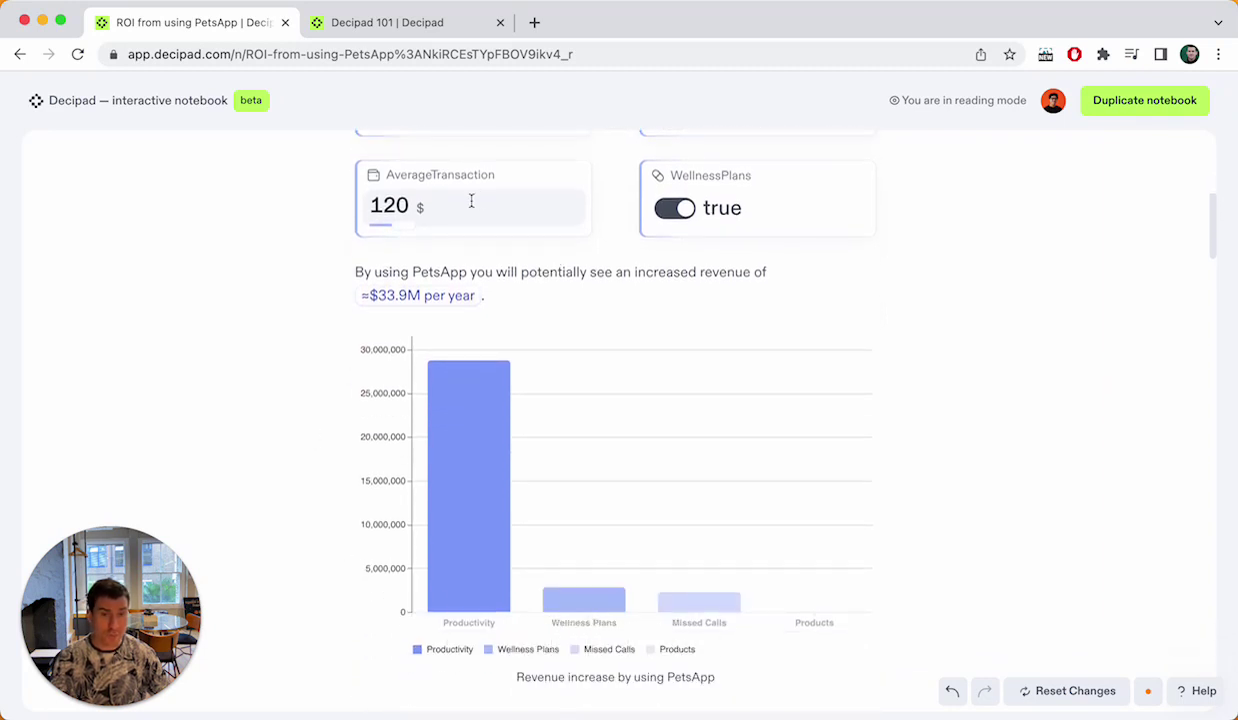
drag(401, 234, 415, 234)
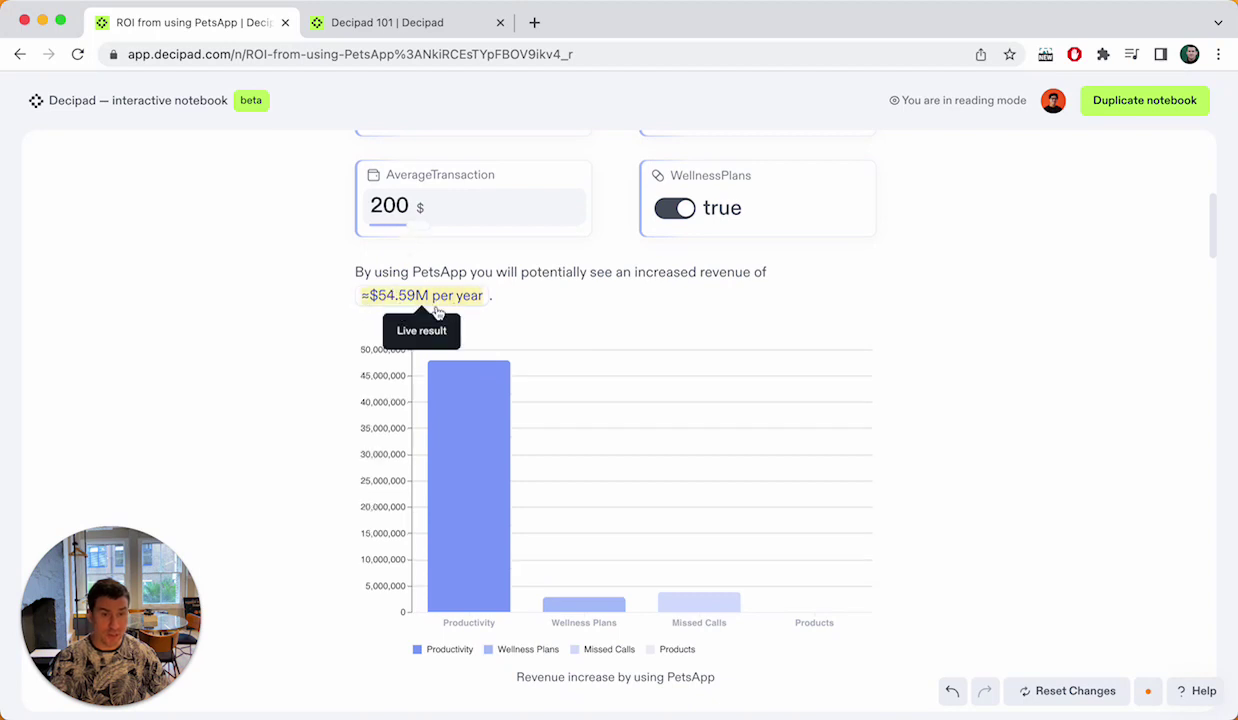
In the decreasing downtime section, set FreeSlots to 1 consultation per procedure and Procedures to 6 per day.
scroll(262, 337, down, 3)
scroll(261, 338, down, 4)
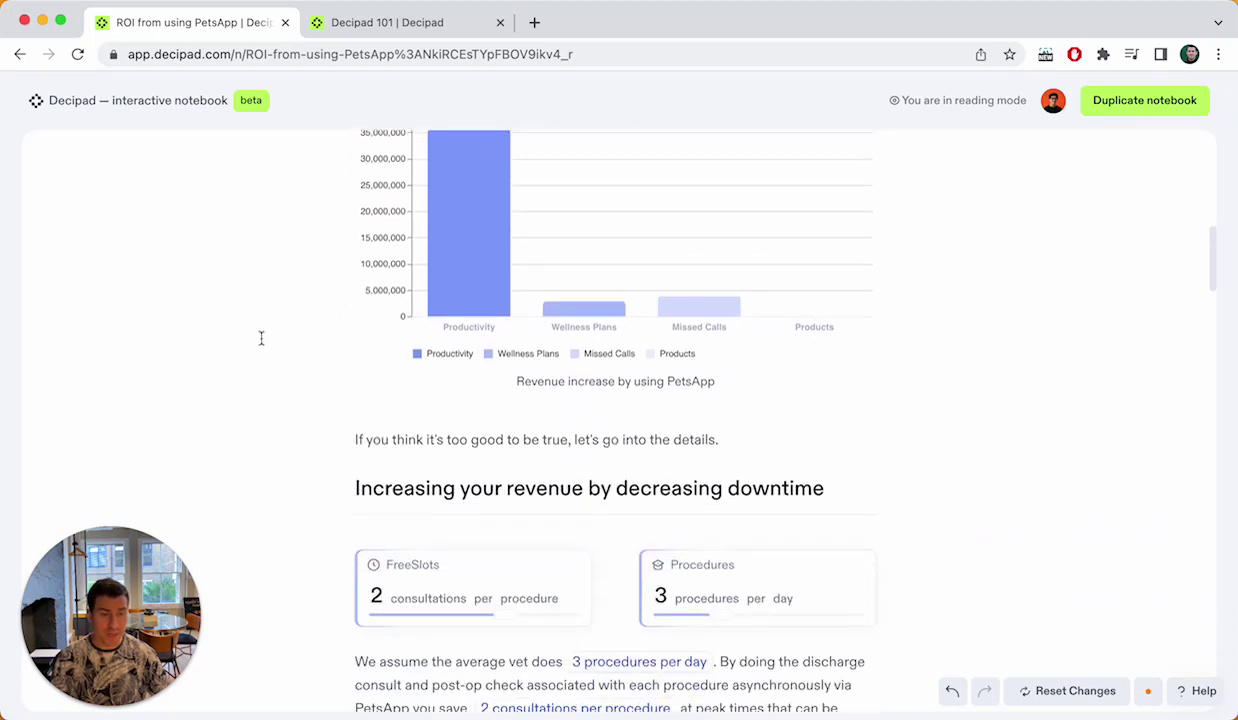
scroll(261, 338, down, 2)
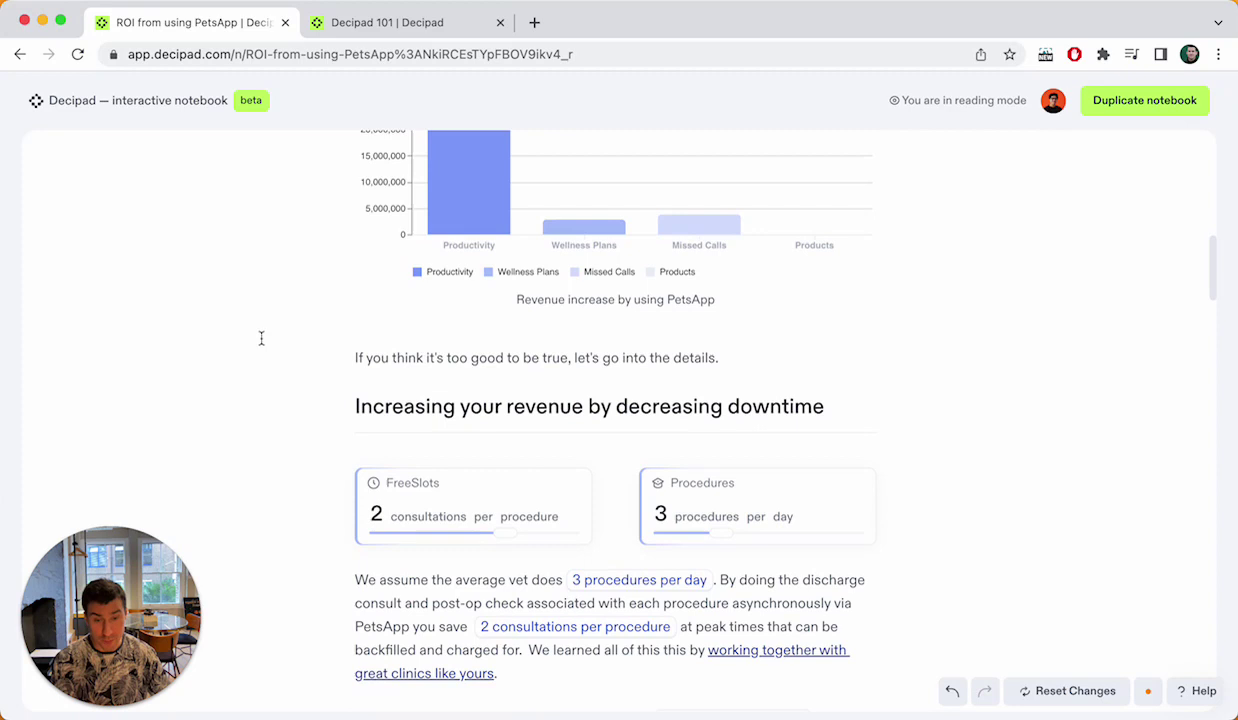
scroll(303, 510, down, 2)
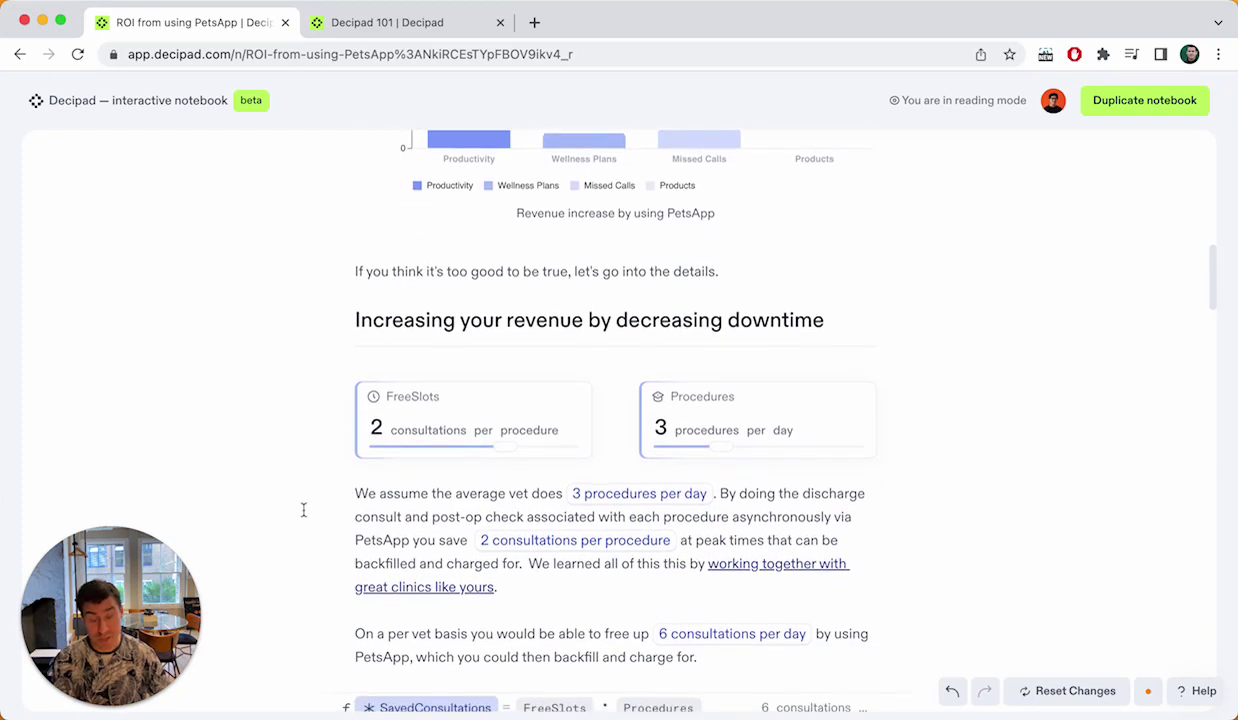
scroll(303, 510, down, 1)
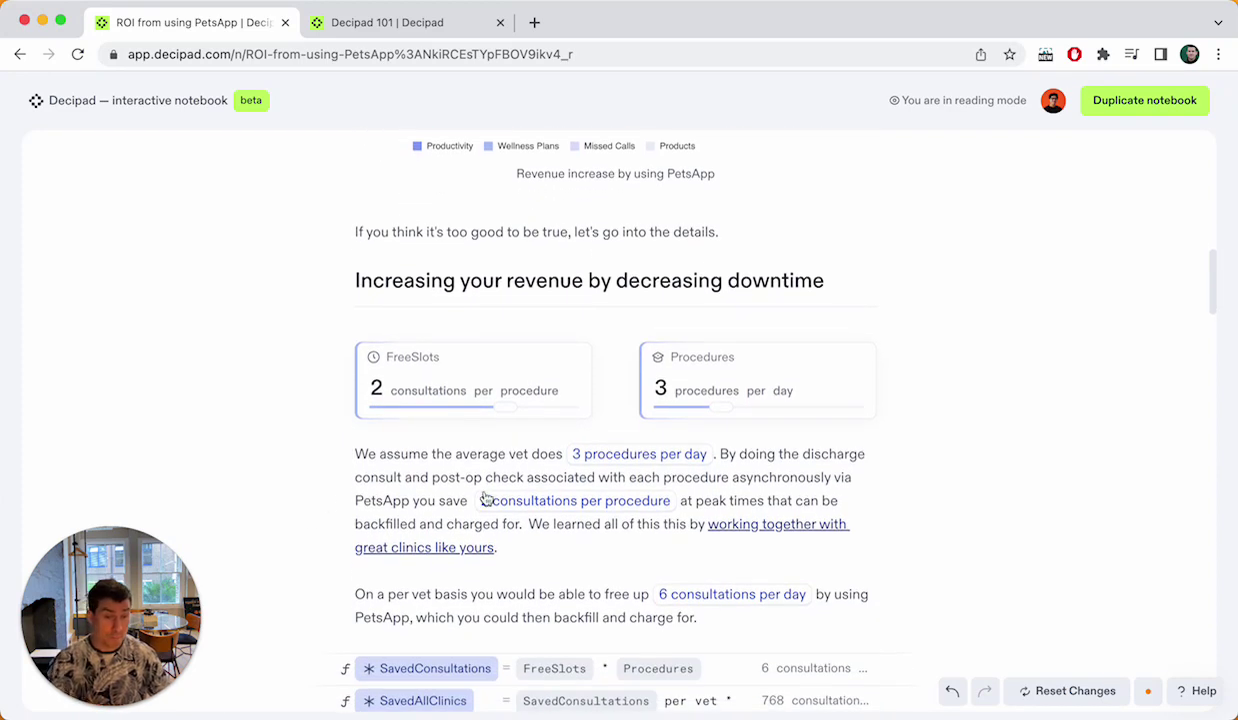
drag(500, 410, 456, 412)
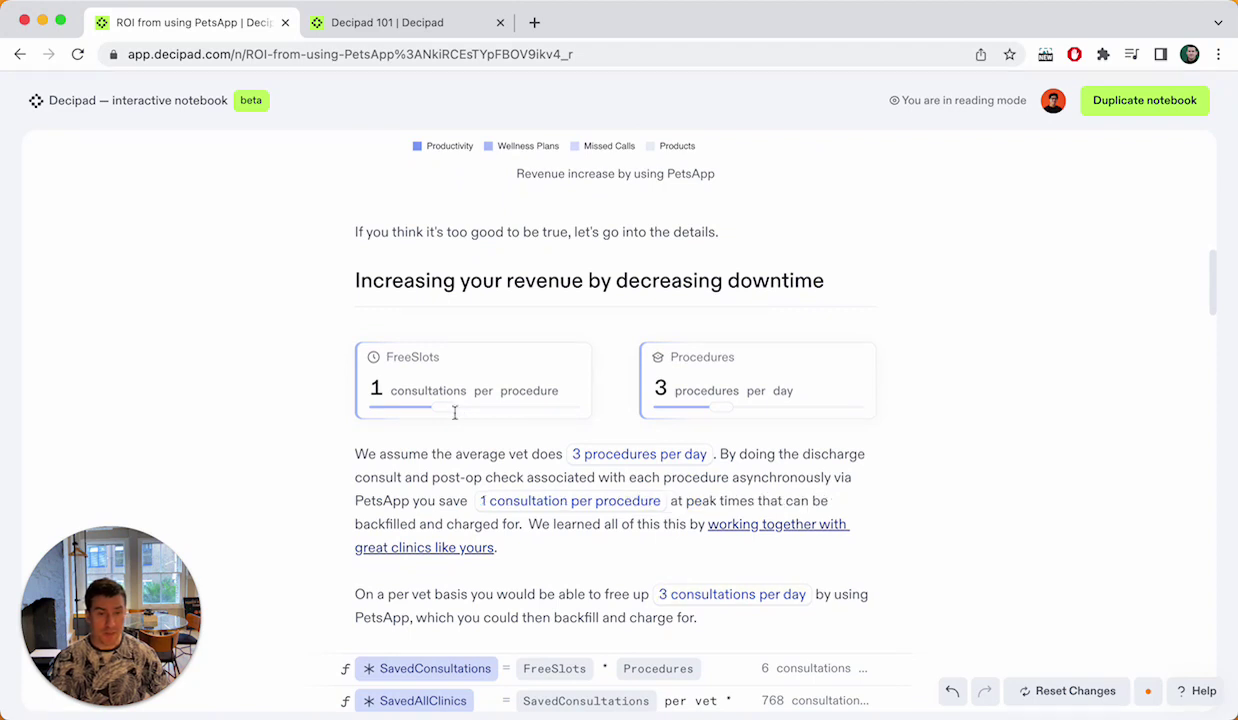
drag(730, 410, 768, 411)
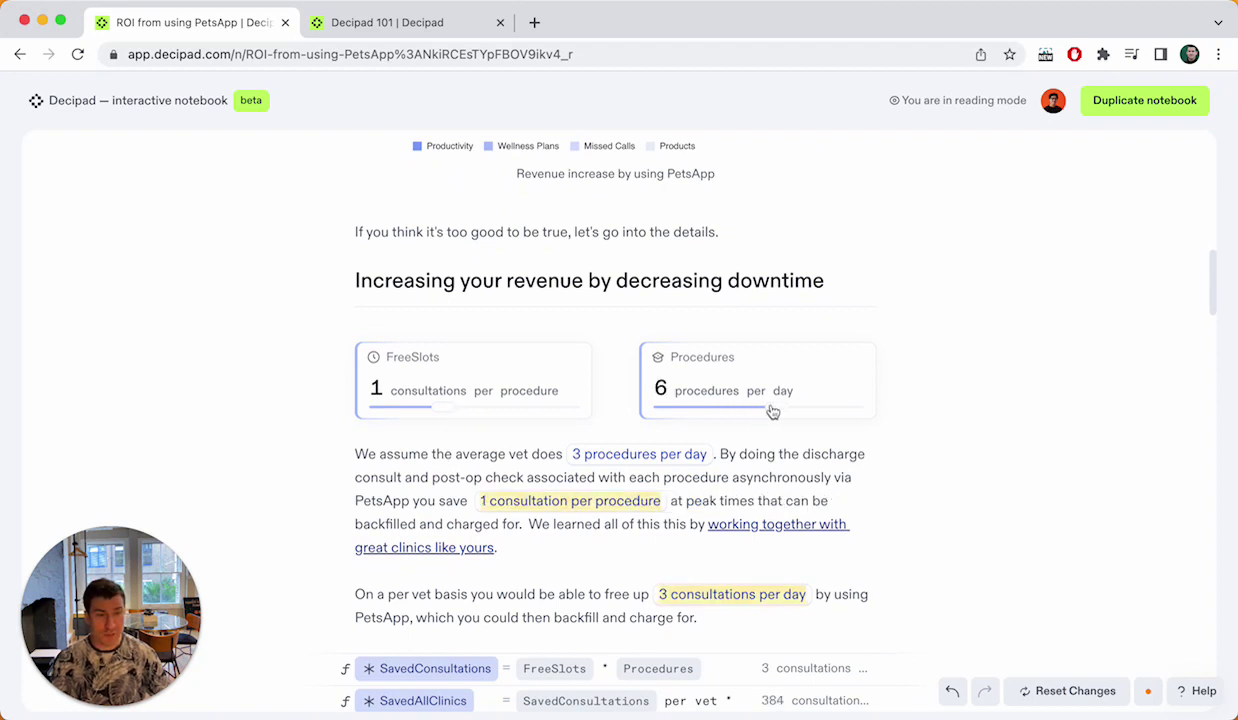
Examine the revenue chart and the live results and formulas in the downtime section, down to the DowntimeROI calculation.
scroll(232, 420, up, 4)
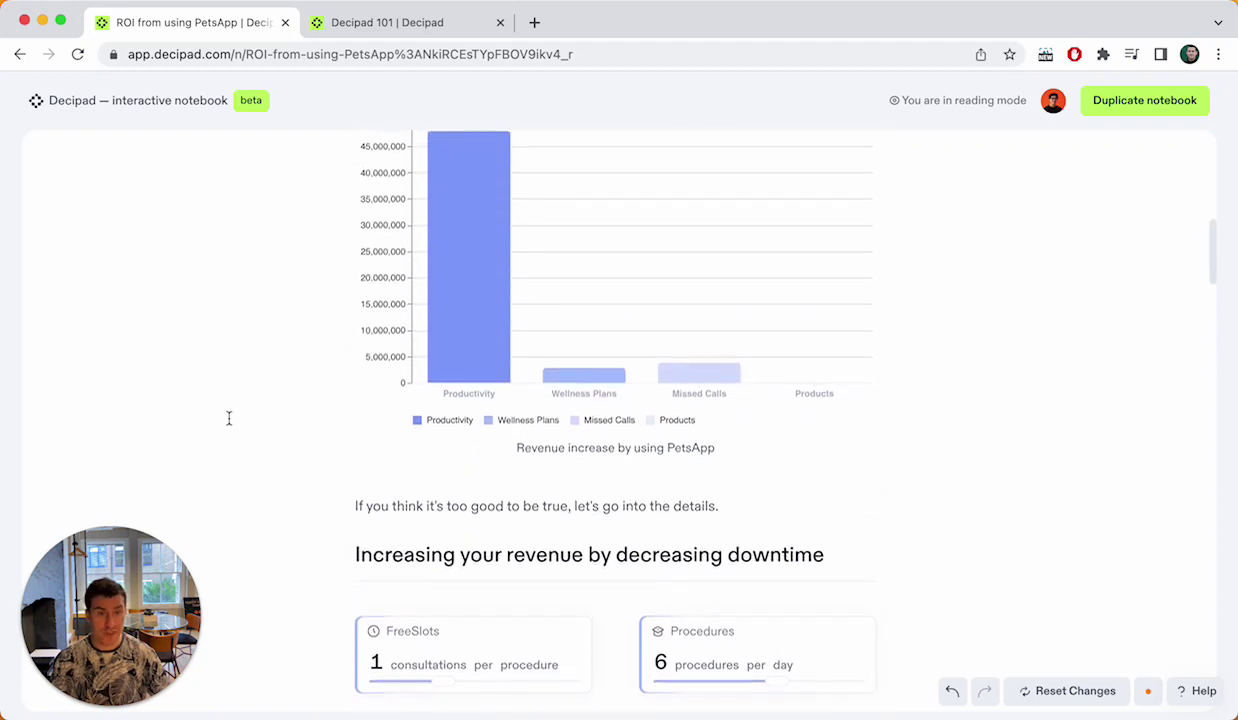
scroll(228, 418, down, 5)
scroll(228, 418, down, 1)
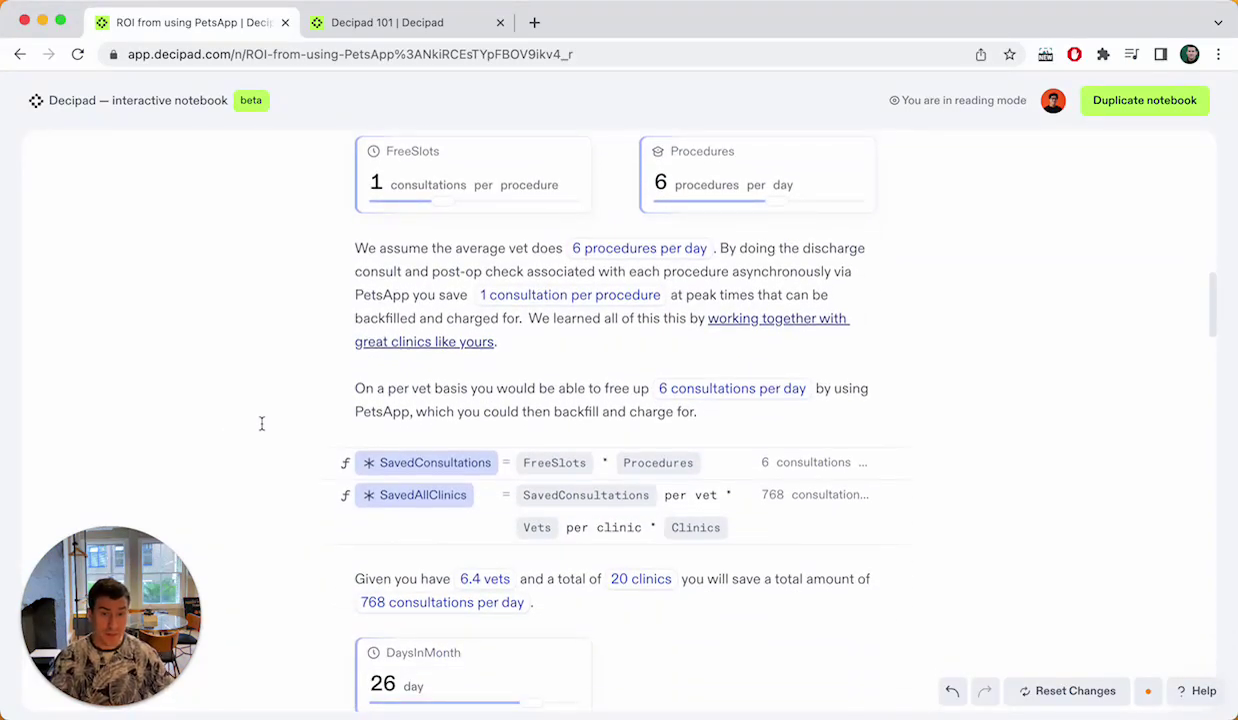
scroll(260, 420, down, 1)
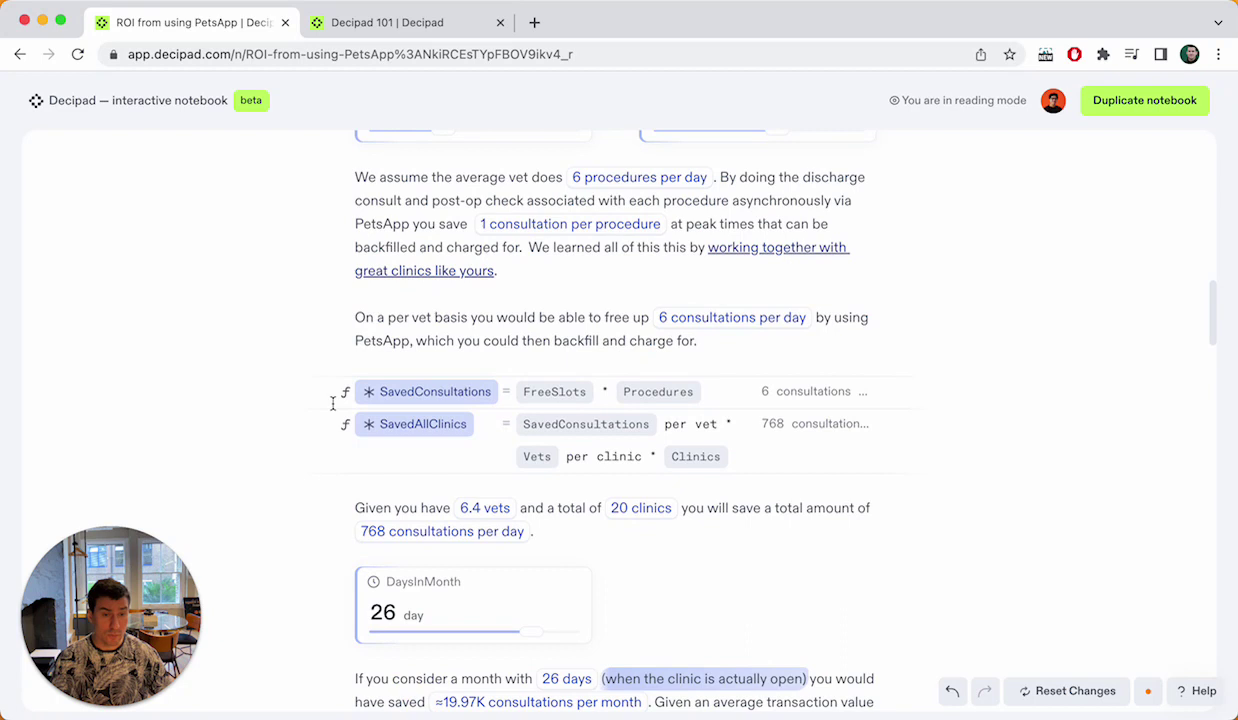
scroll(253, 321, down, 1)
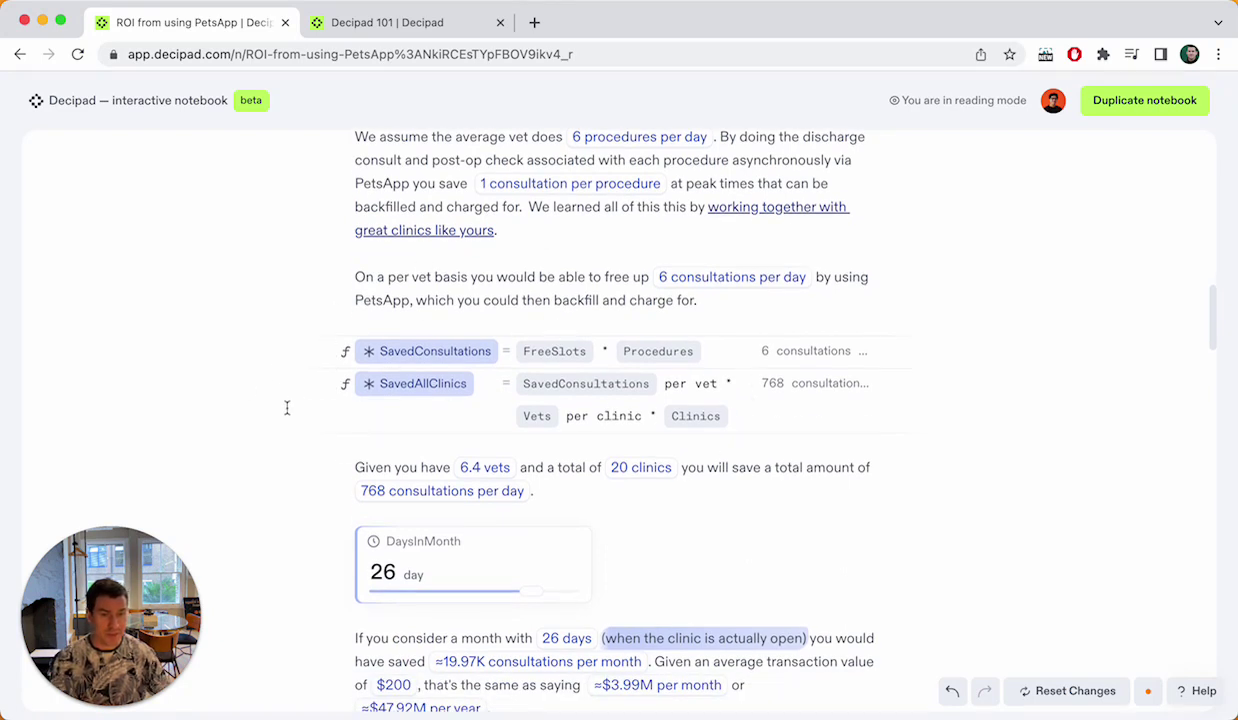
scroll(286, 407, down, 2)
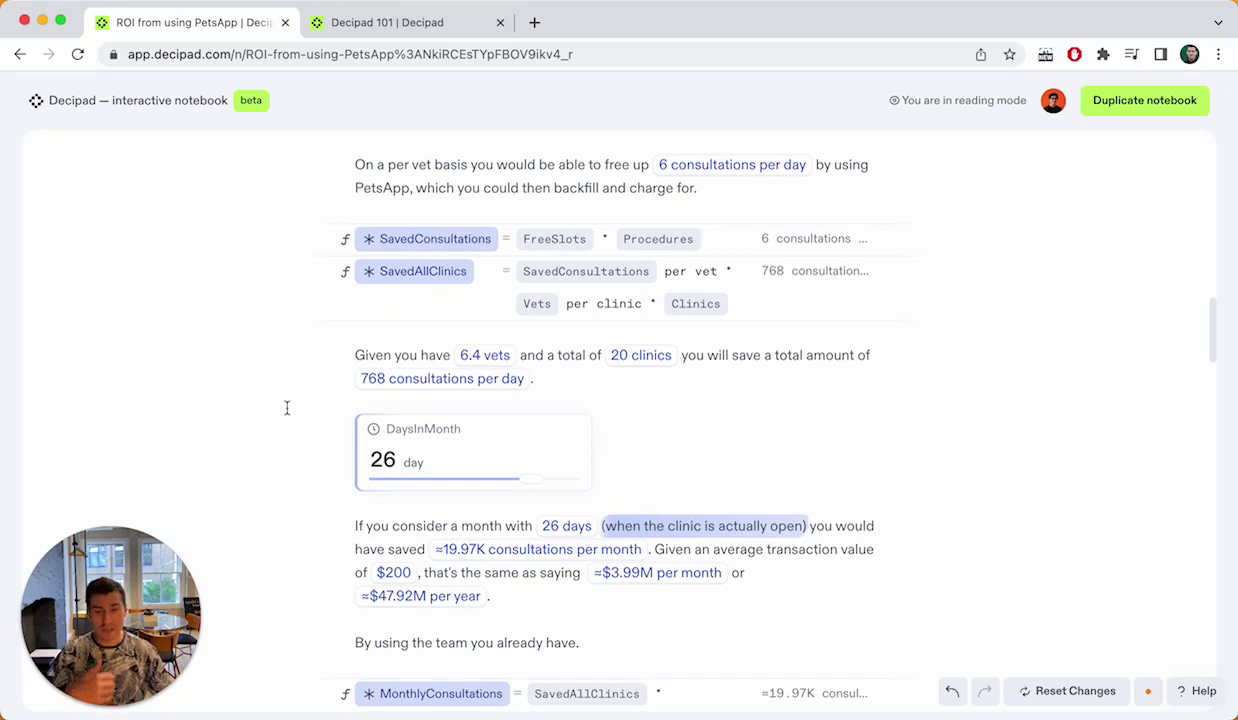
scroll(286, 407, down, 5)
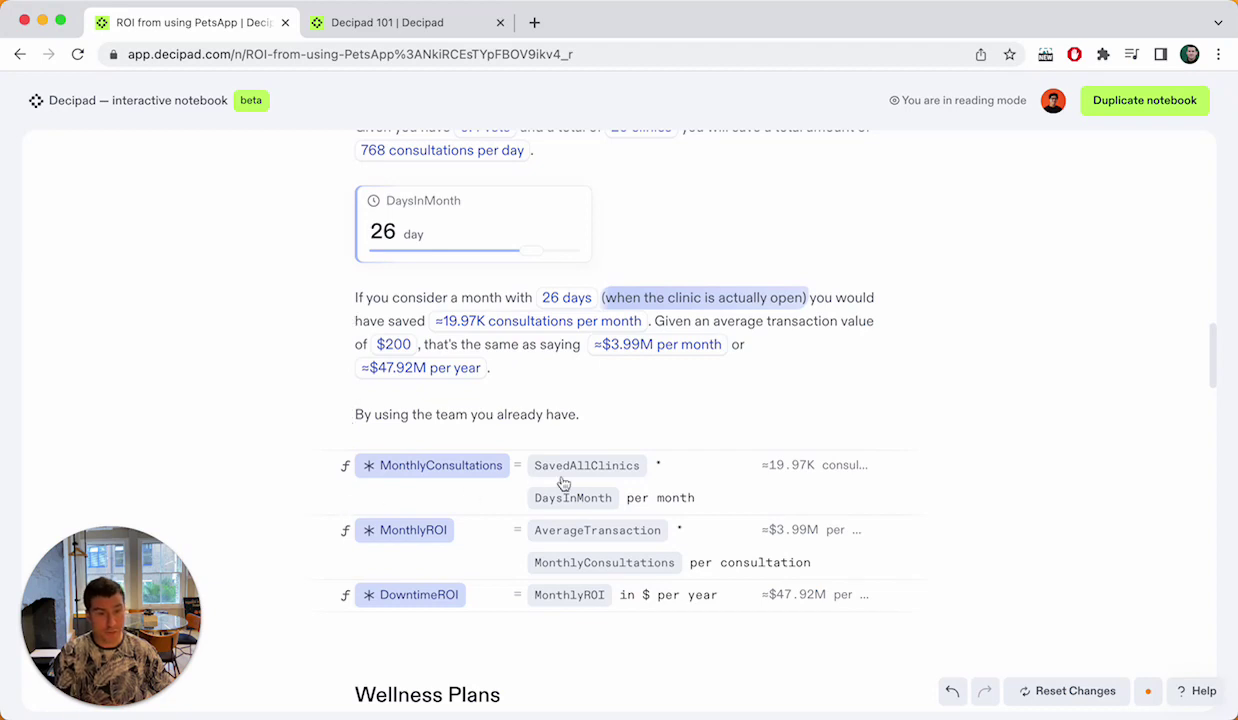
Switch to the Decipad 101 notebook, look through the available blocks, search for "number" and insert a Number Input block.
click(370, 30)
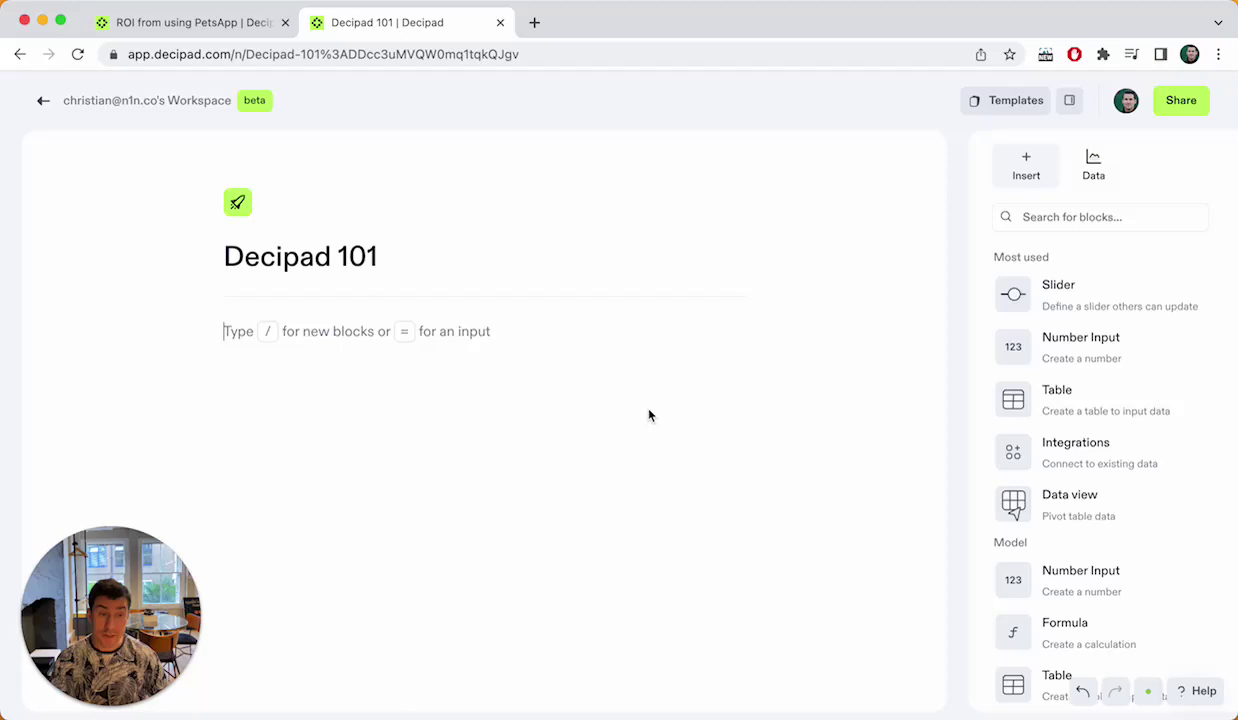
scroll(1114, 461, down, 3)
scroll(1114, 461, down, 10)
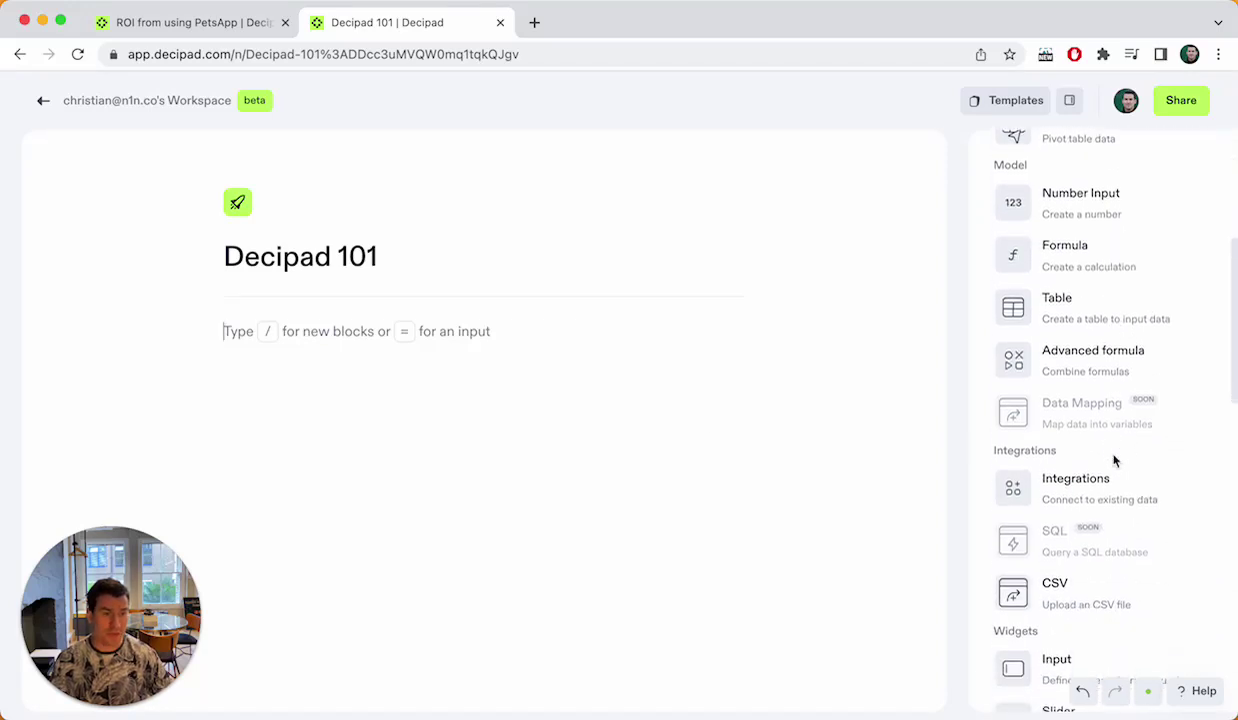
scroll(1095, 296, down, 9)
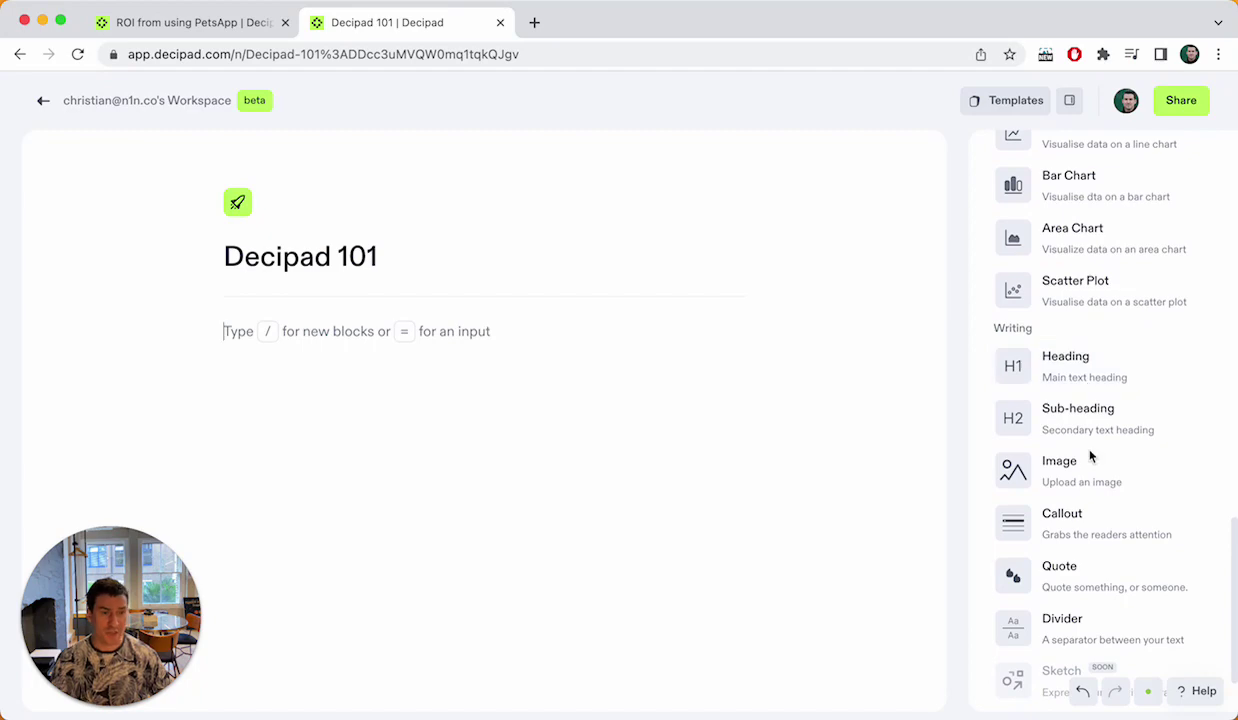
scroll(1091, 458, down, 3)
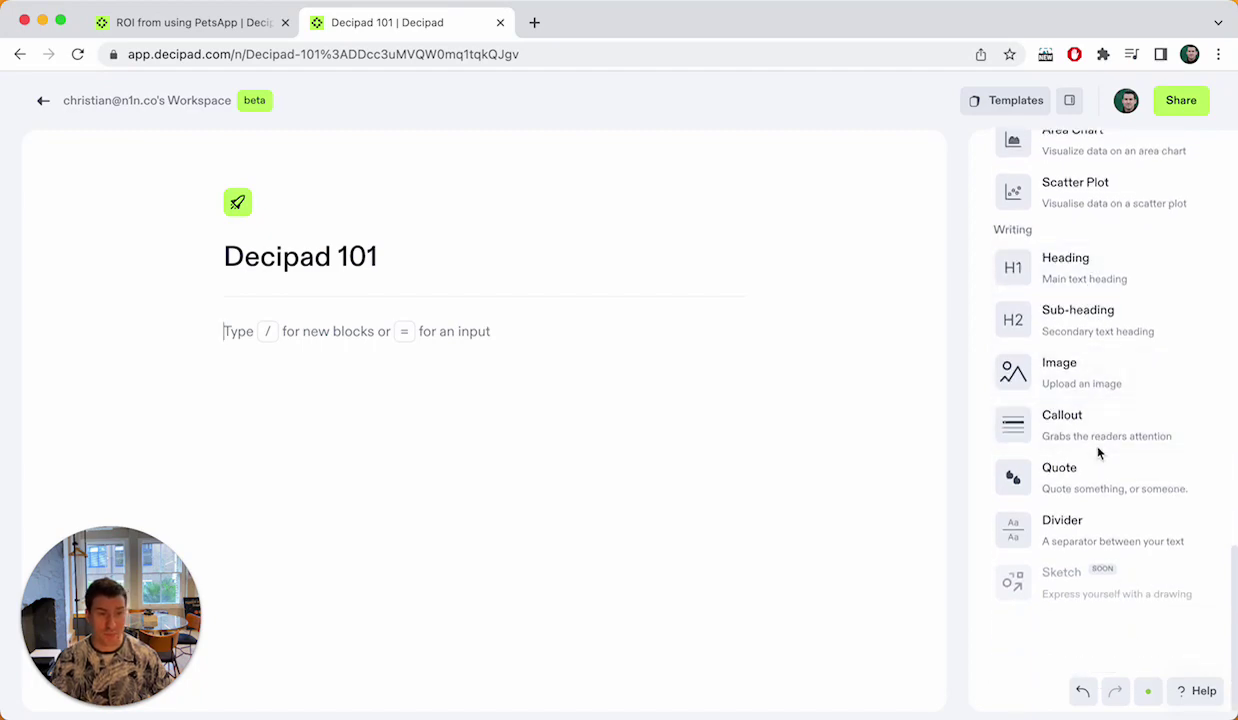
scroll(1098, 450, up, 20)
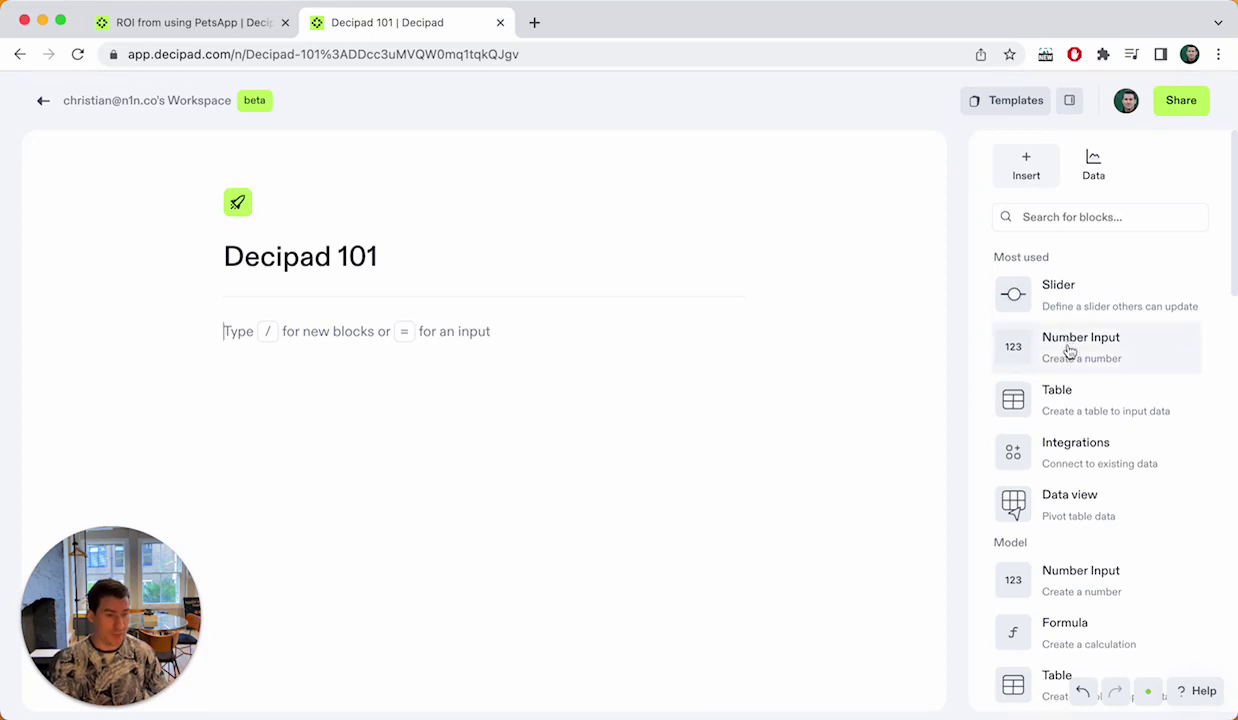
click(1077, 220)
text(number)
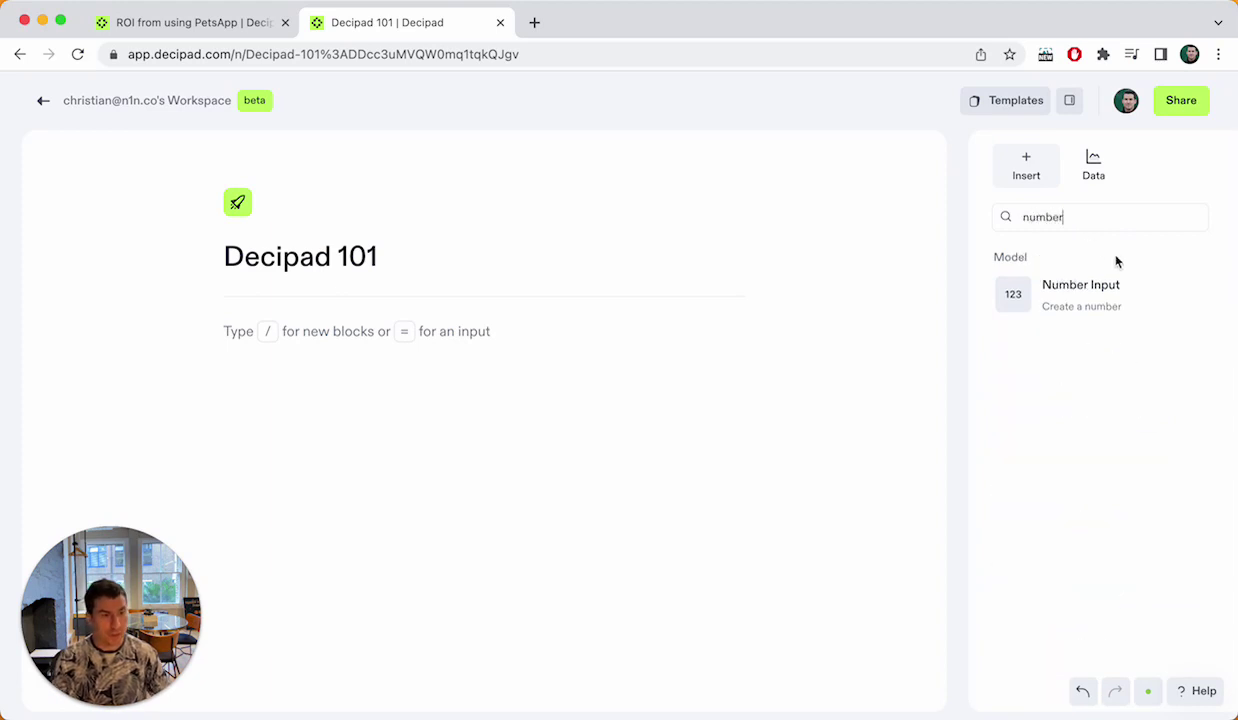
click(1081, 316)
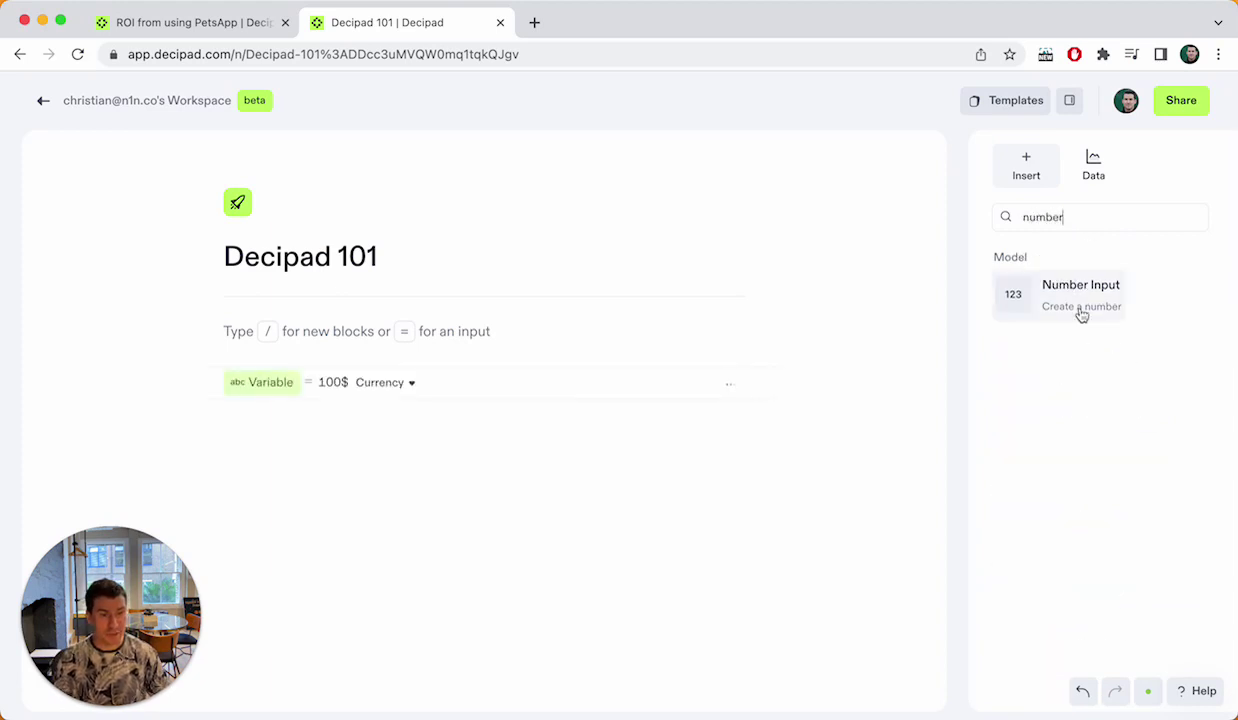
click(271, 420)
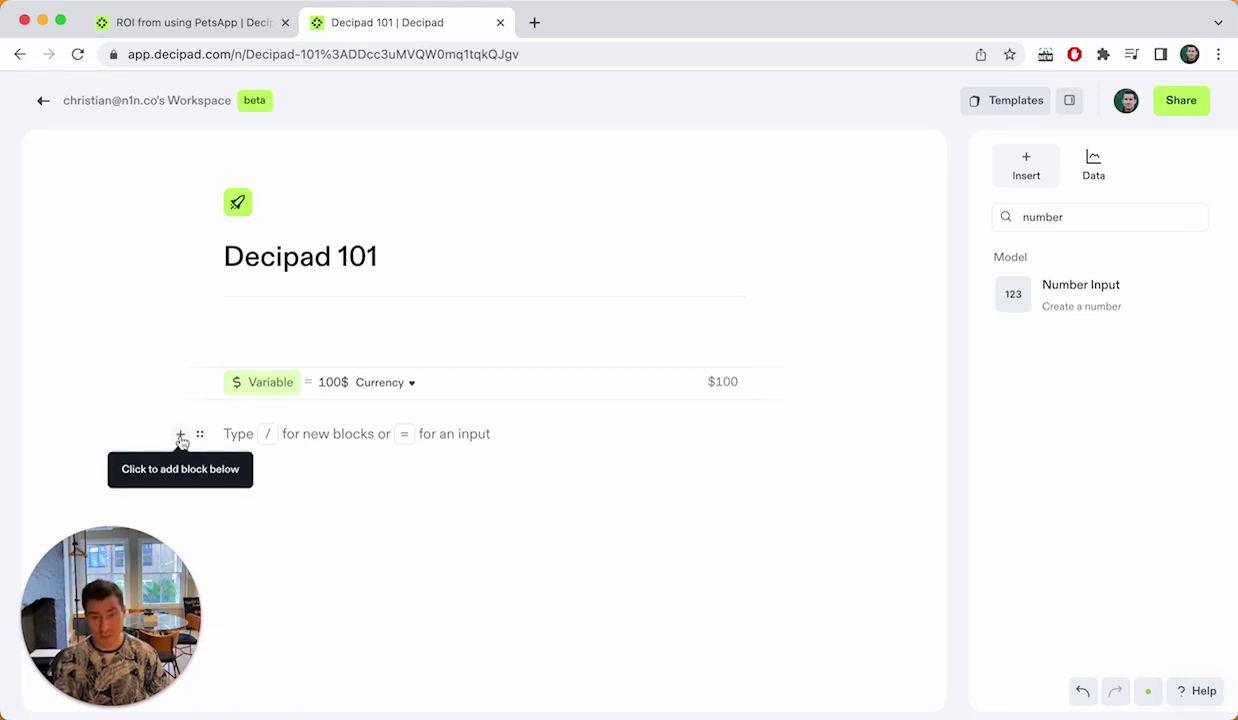
Add three more number inputs in a row below the first variable in the notebook.
click(181, 437)
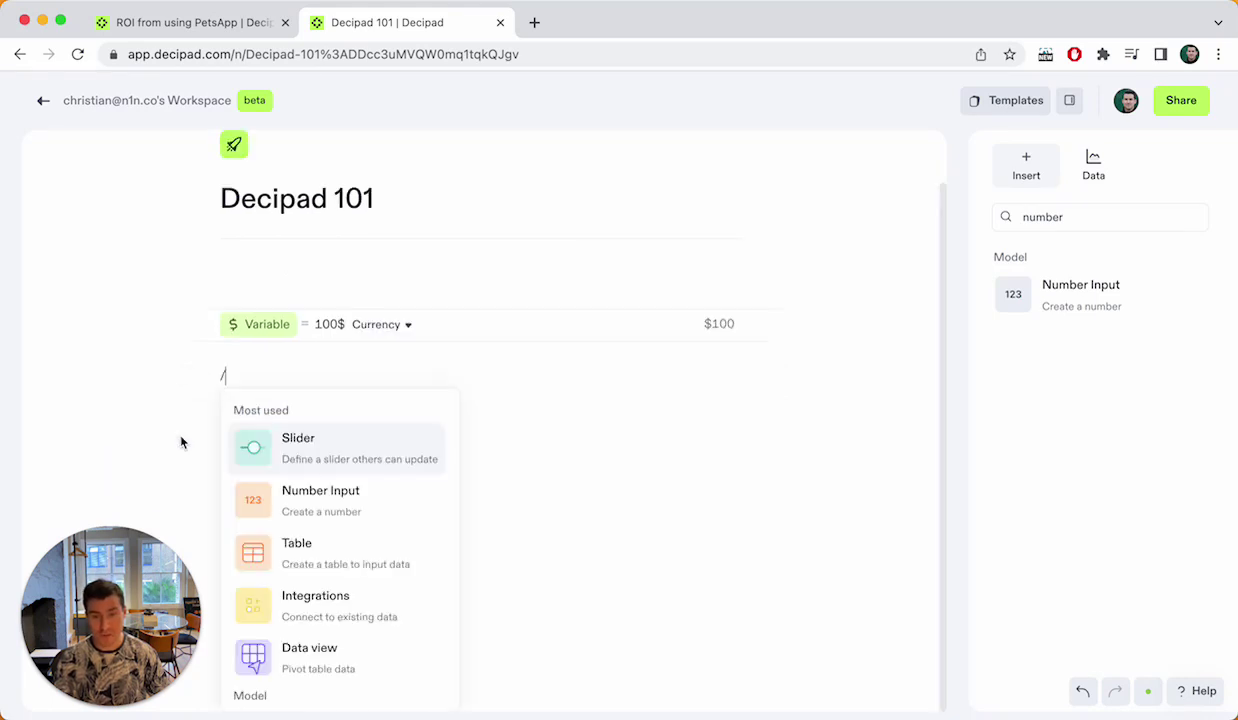
click(356, 504)
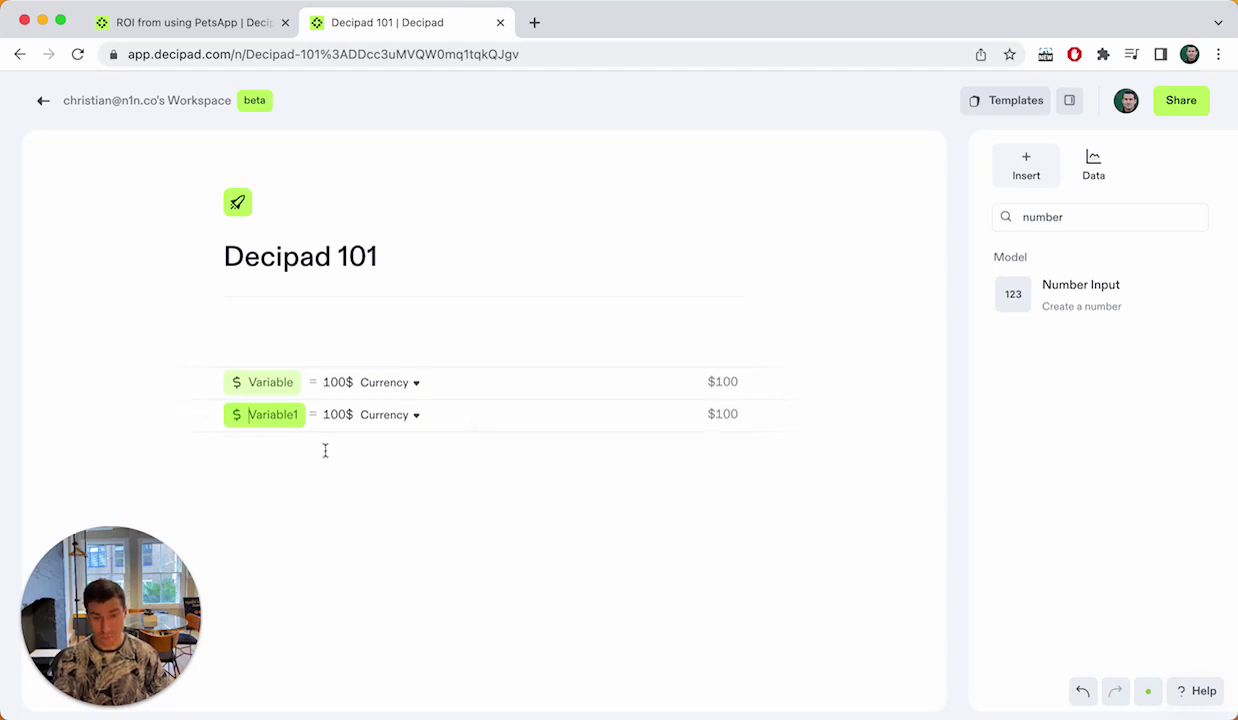
click(324, 450)
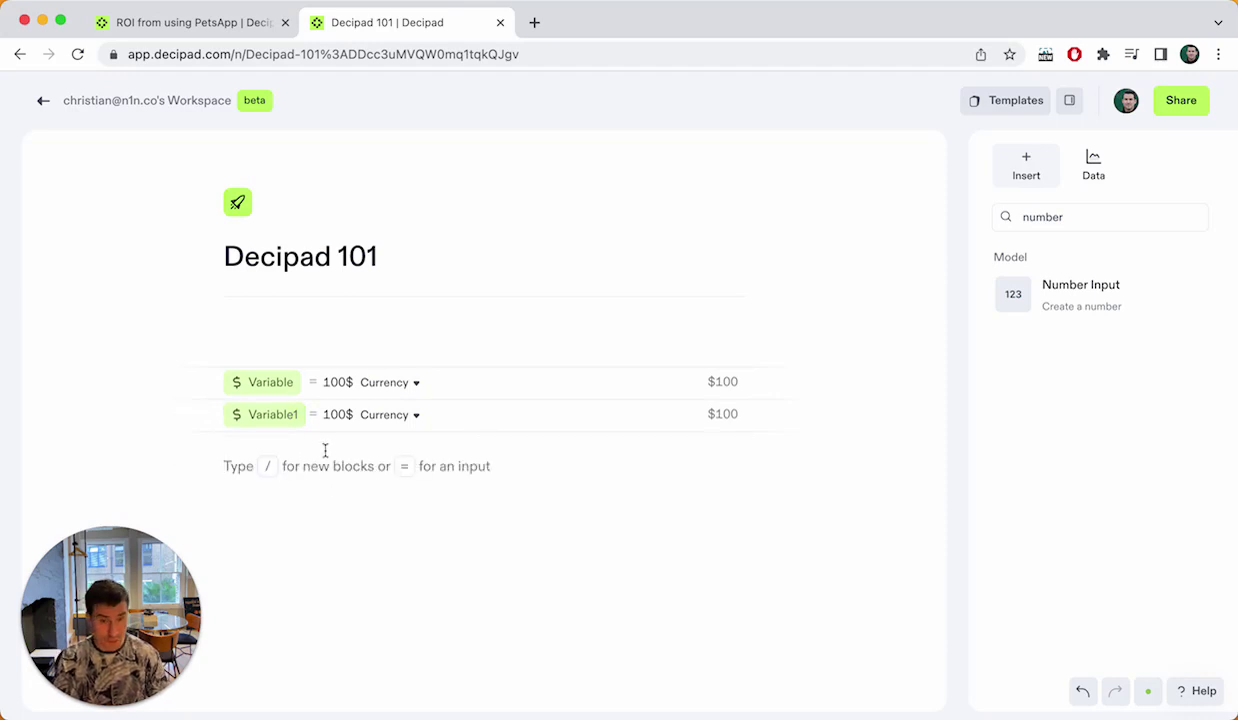
text(/)
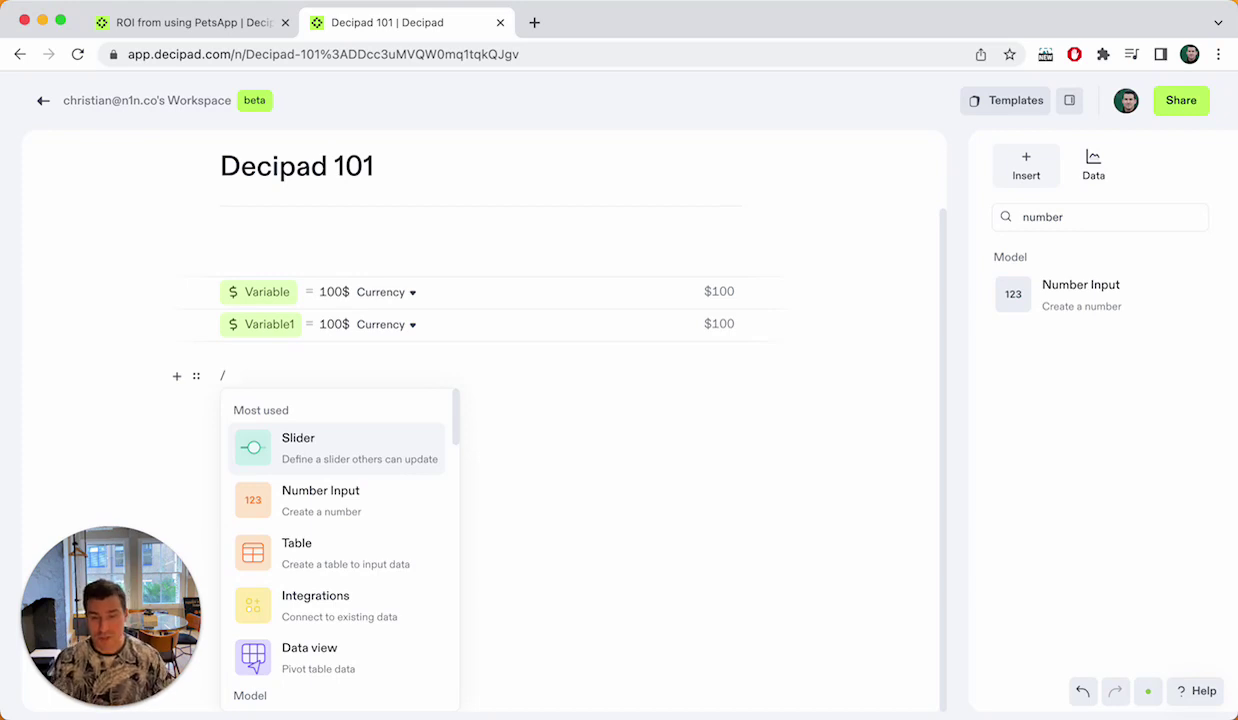
click(370, 493)
click(296, 490)
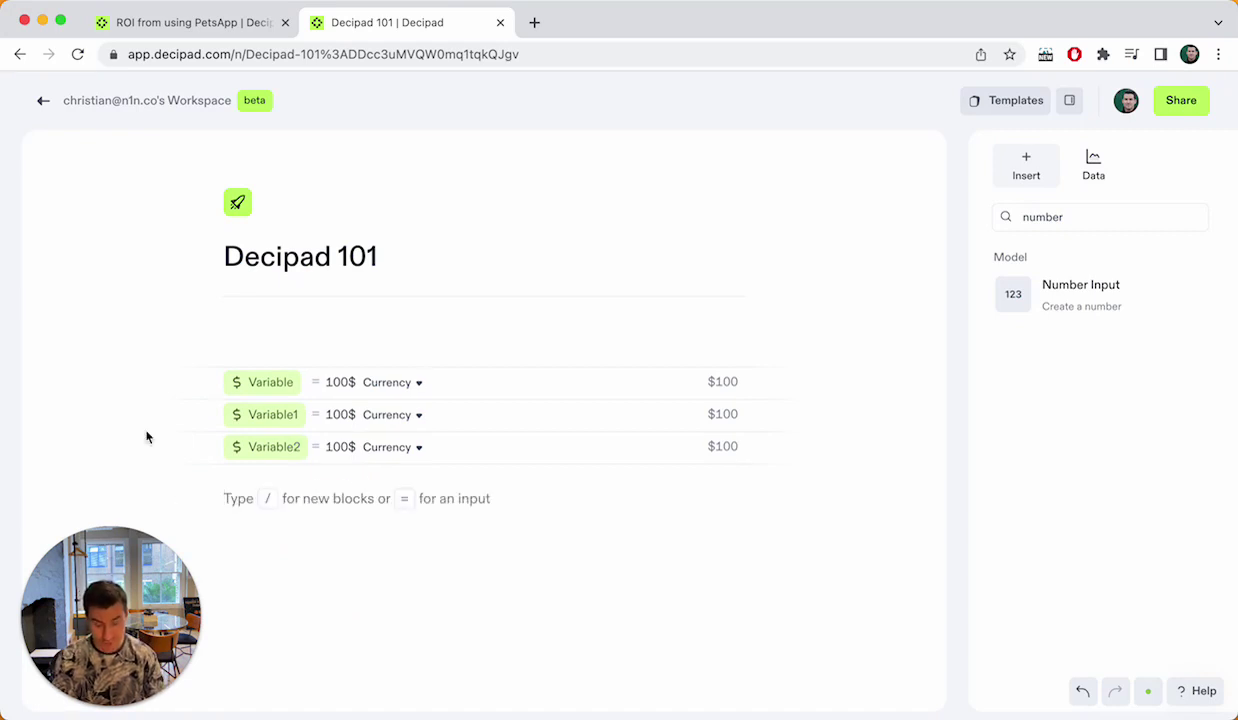
key(=)
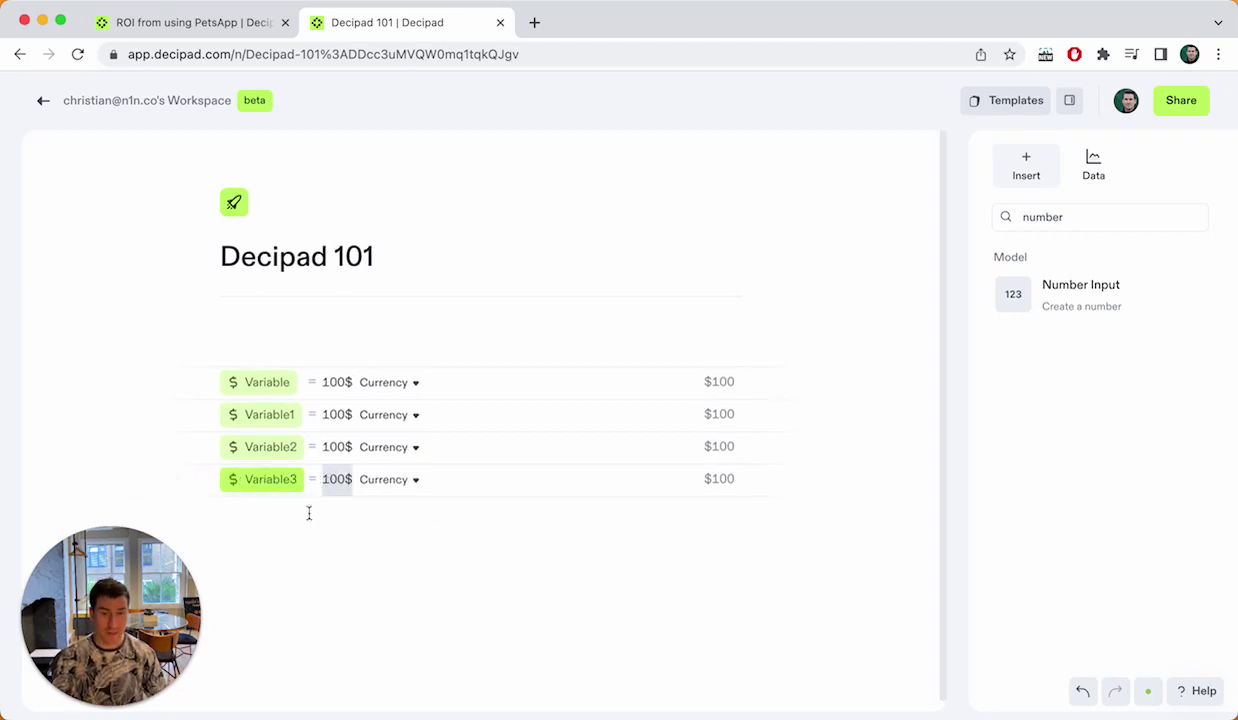
click(295, 519)
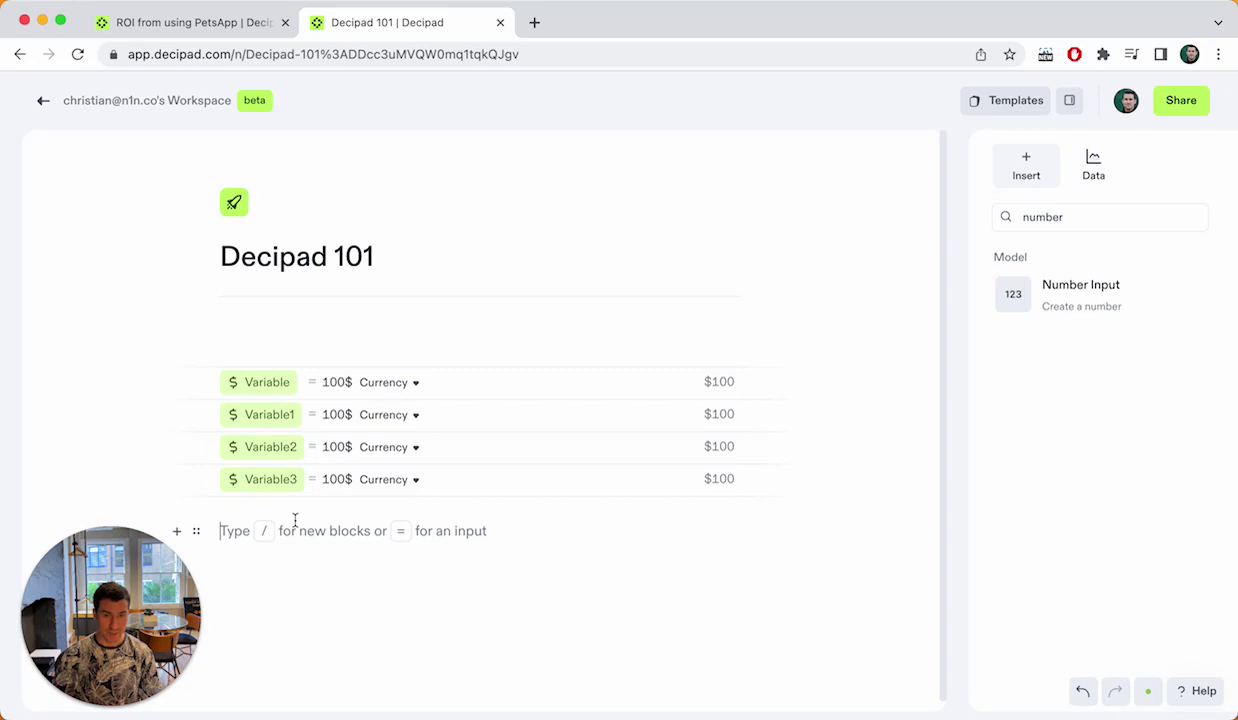
Change the unit of the first number input to the distance unit kilometer.
scroll(295, 520, down, 1)
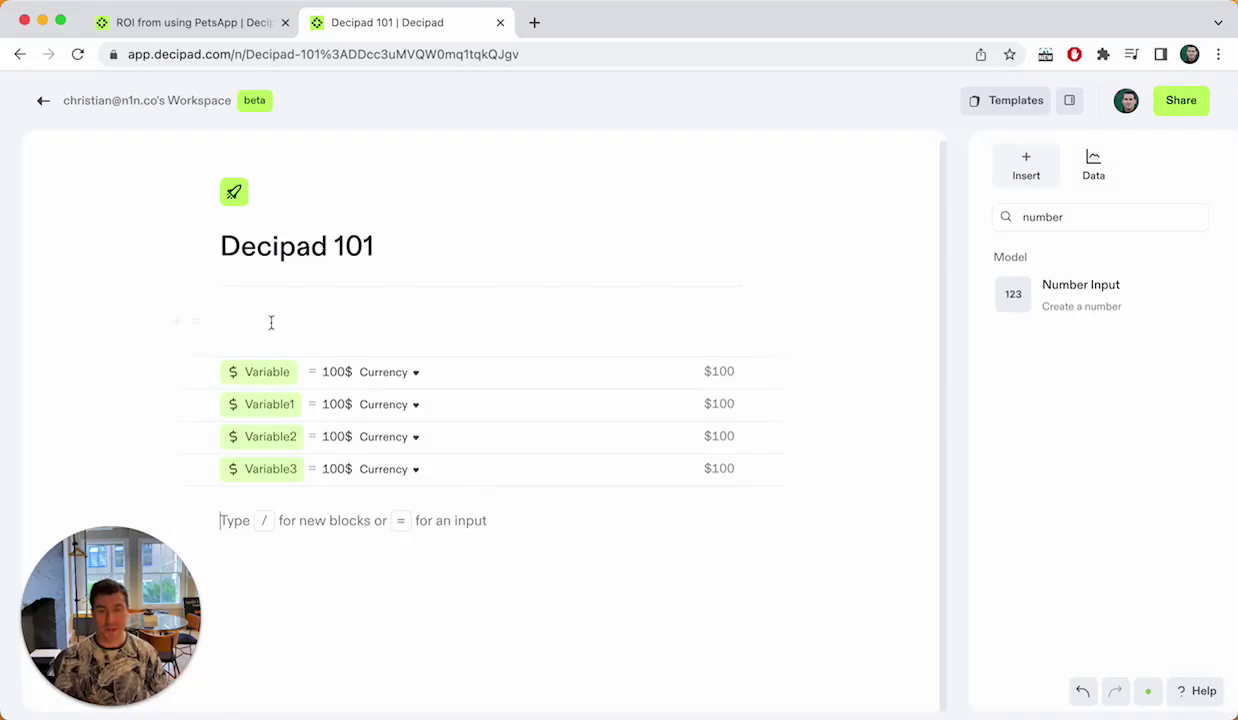
double_click(262, 372)
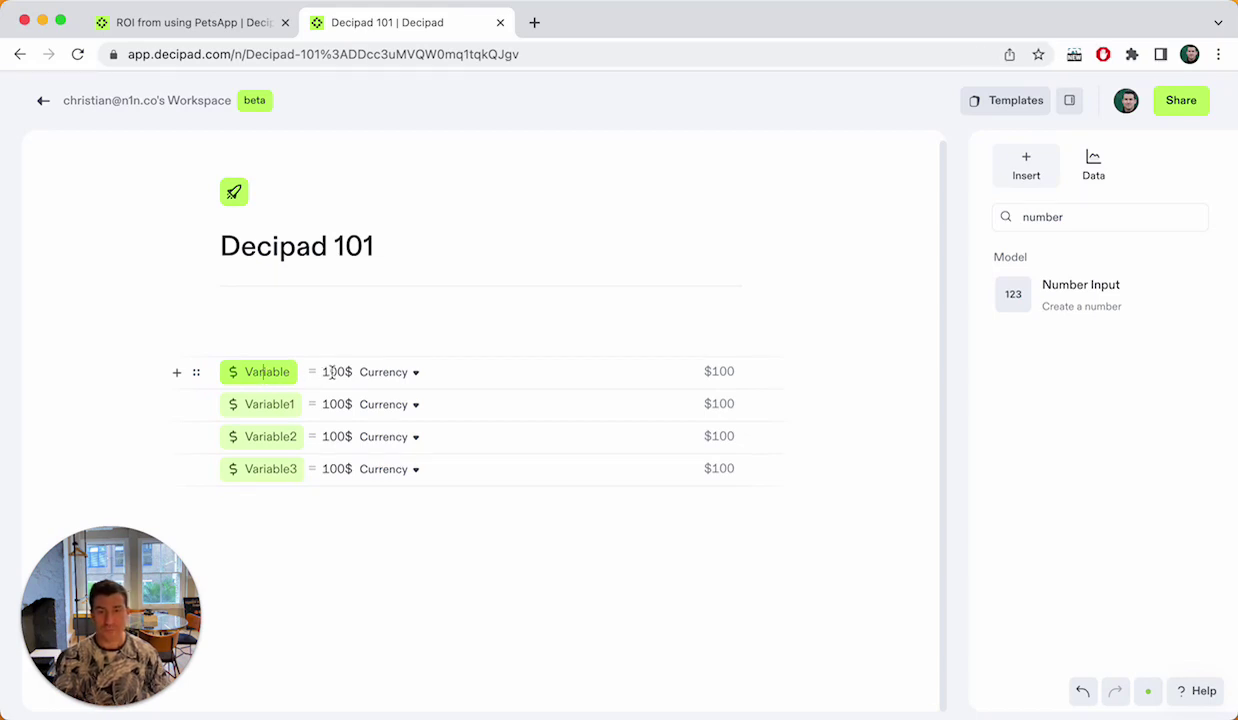
drag(345, 372, 320, 372)
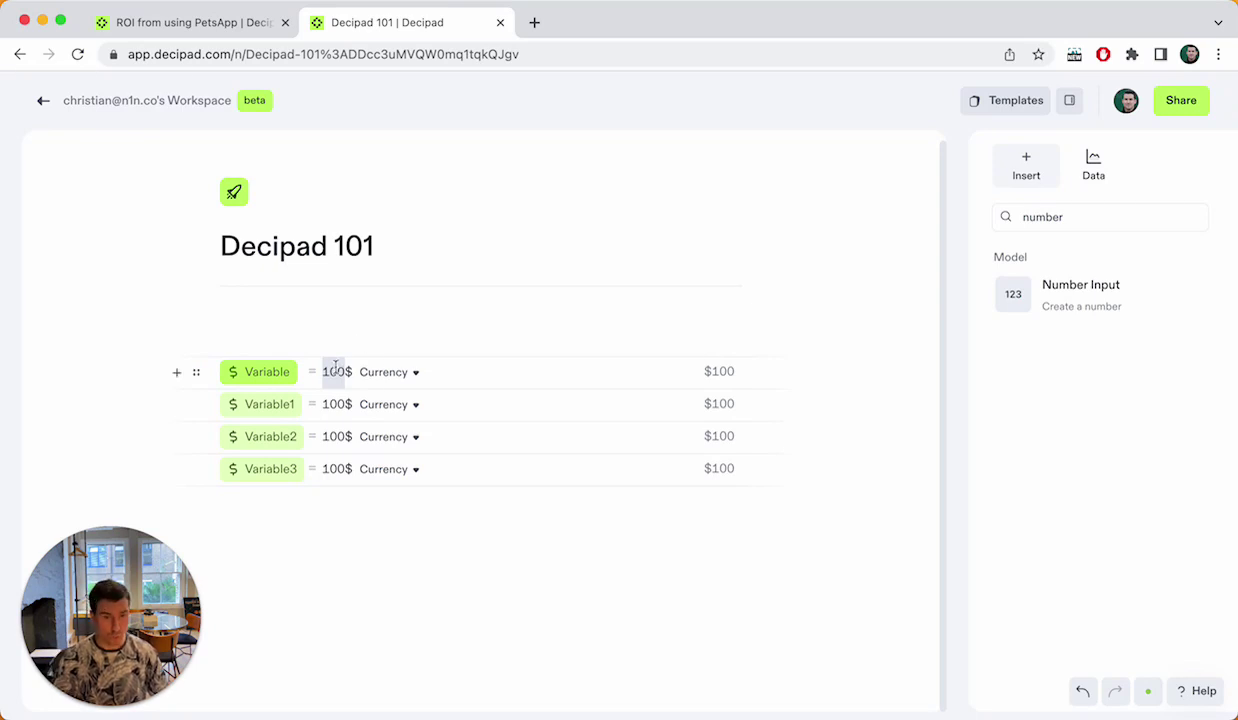
click(342, 368)
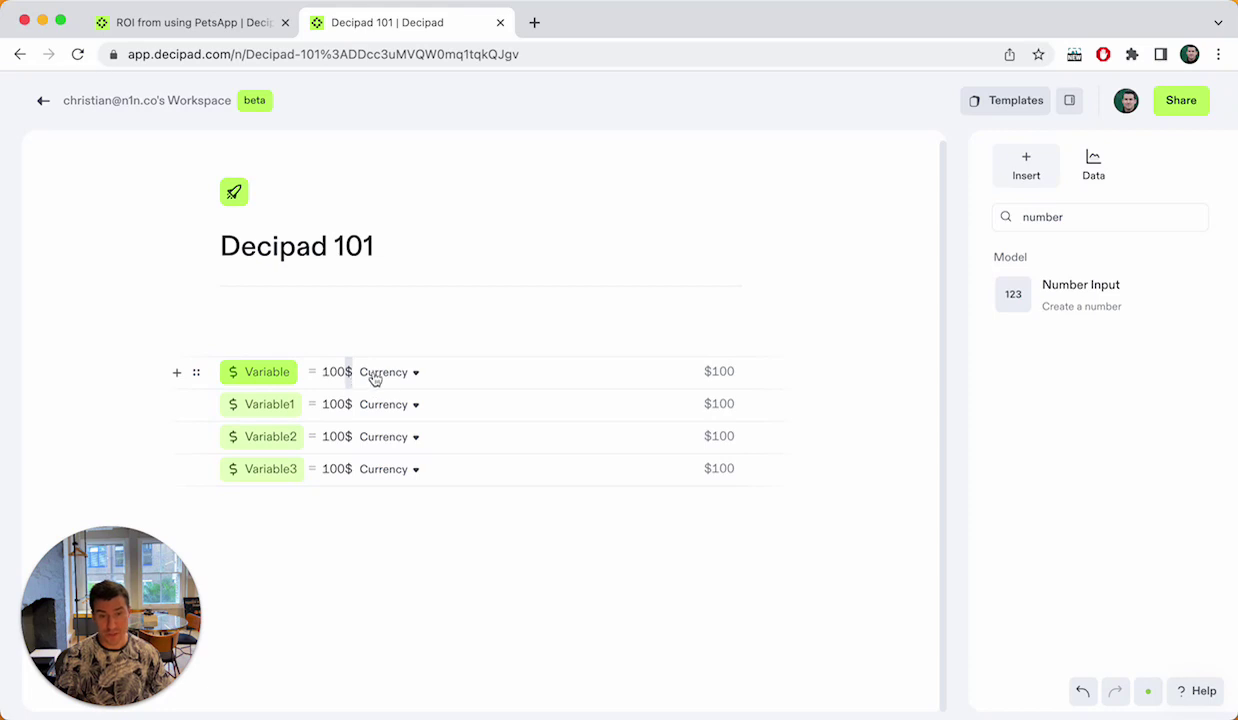
click(387, 374)
mouse_move(423, 491)
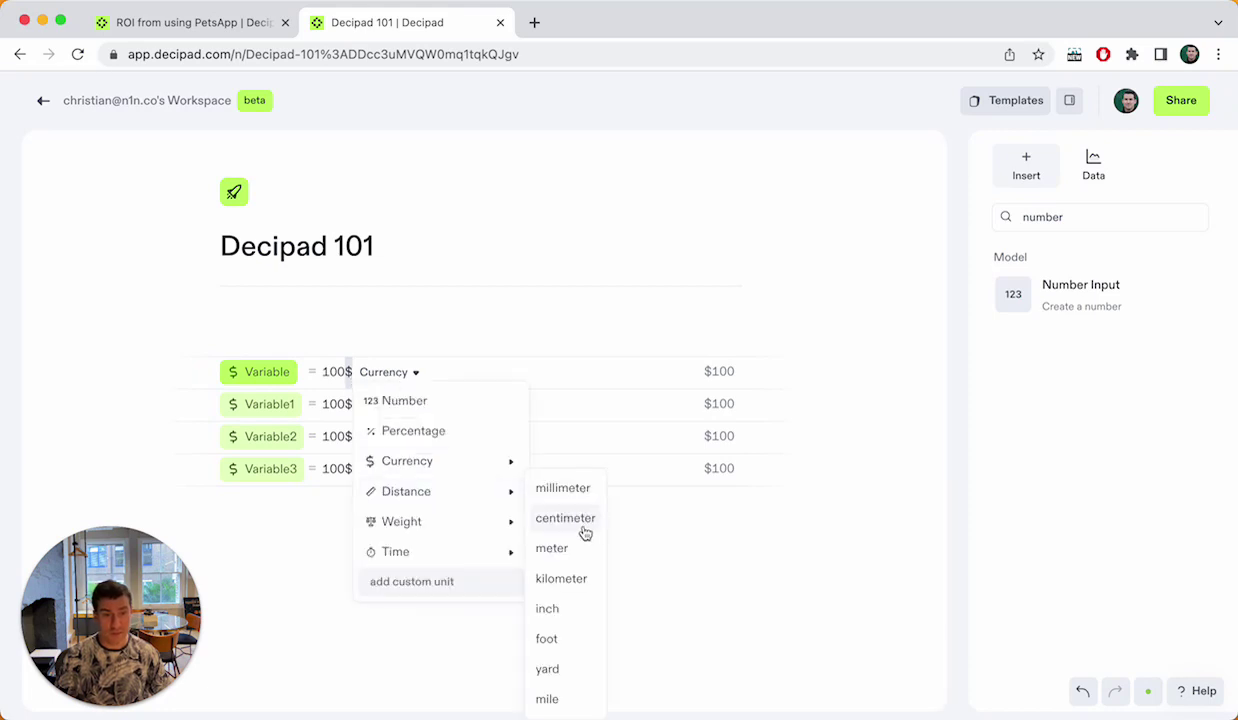
click(577, 590)
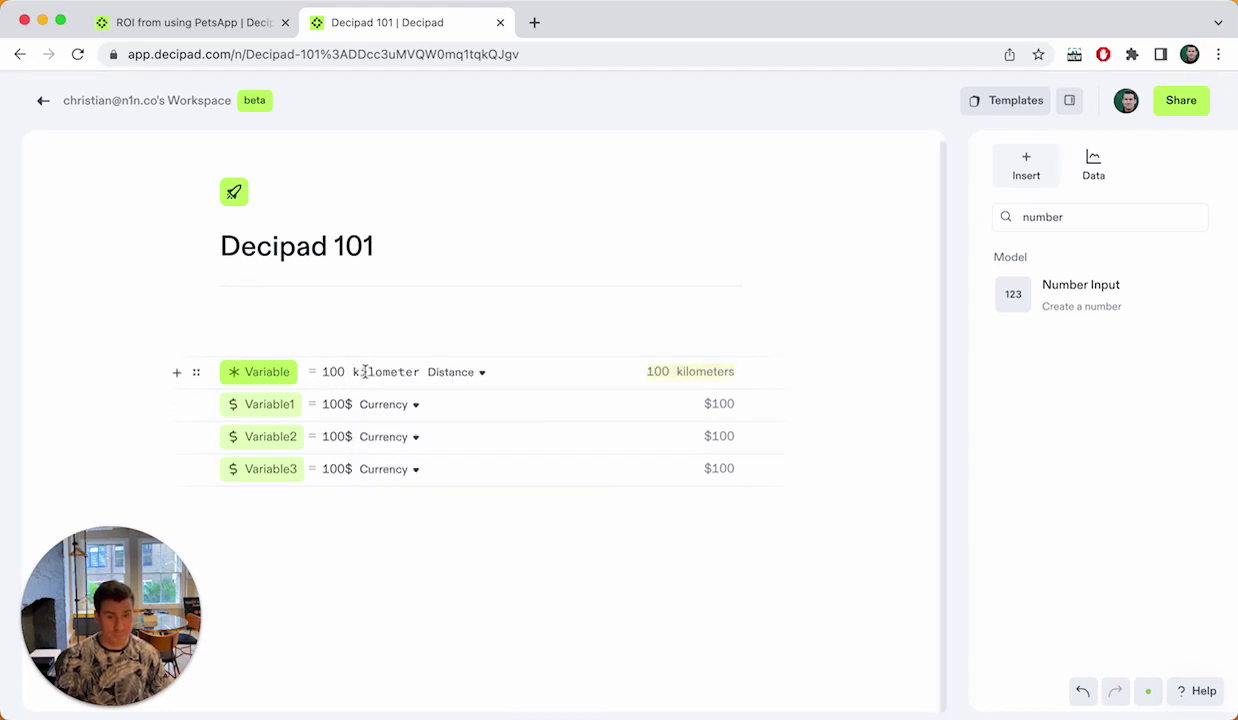
Edit the first input's unit as text, switching it to $, to kilometer and back to $.
text($)
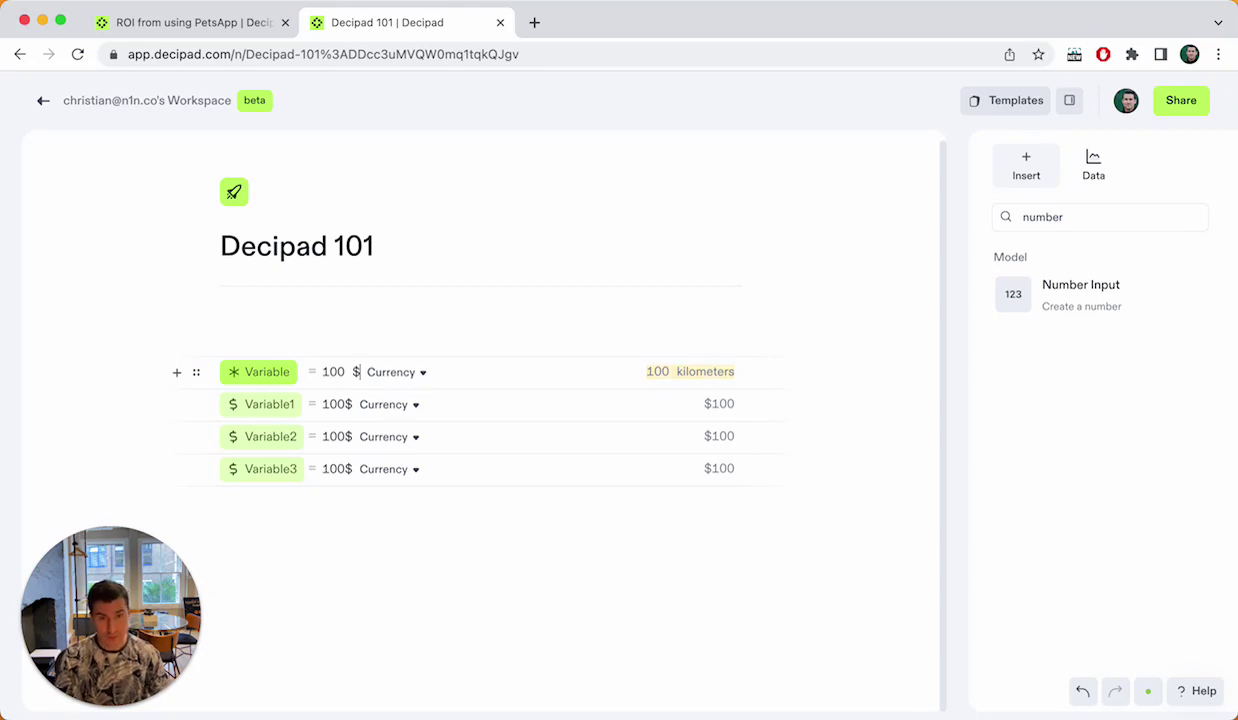
key(BackSpace)
text(kilometer)
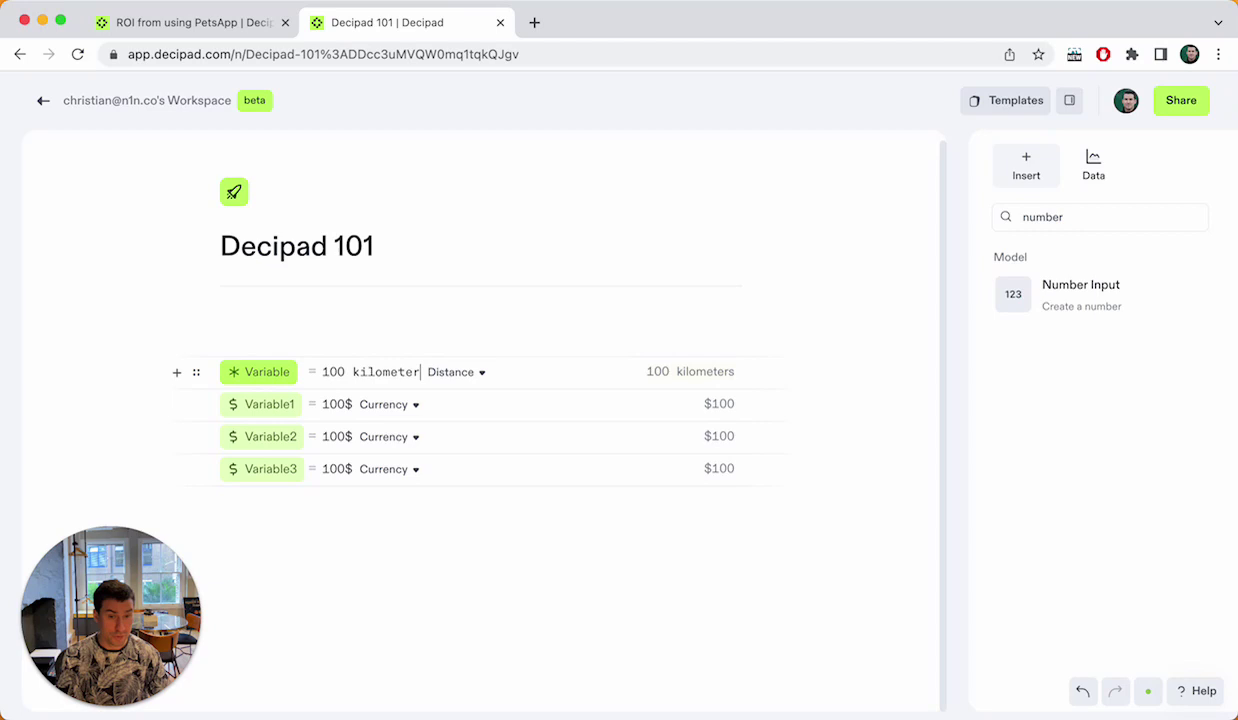
key(alt+shift+Left)
text($)
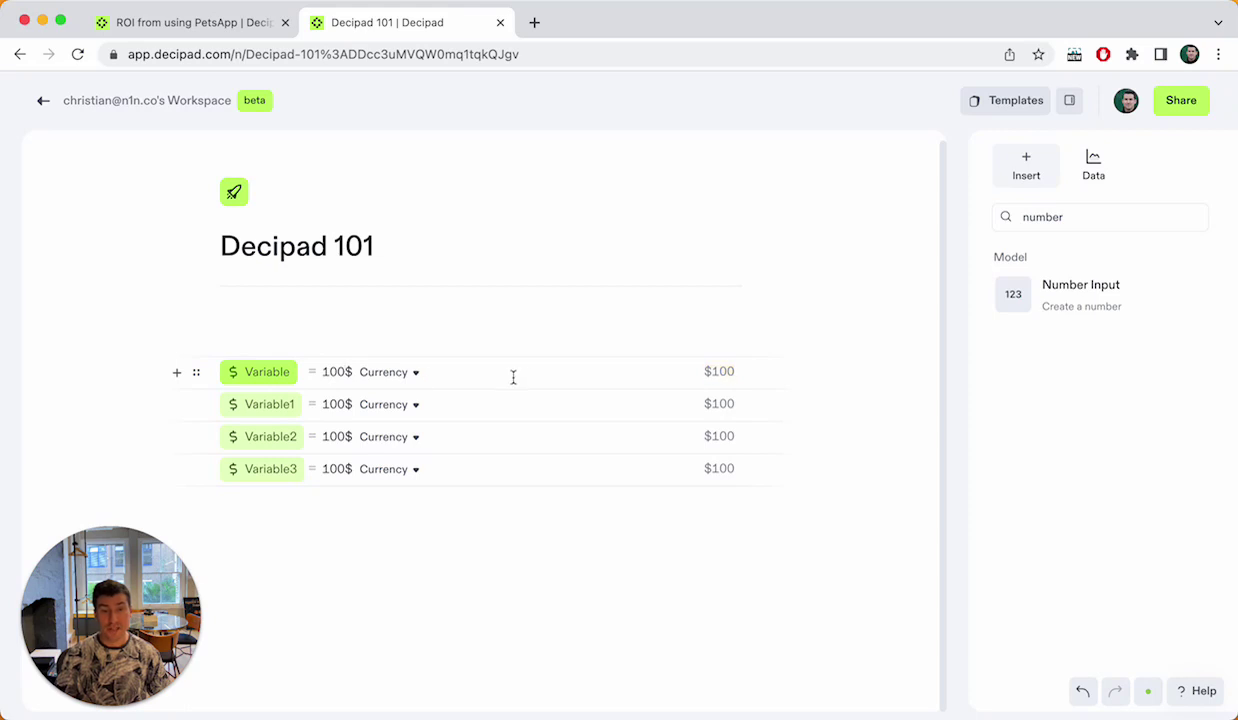
mouse_move(722, 373)
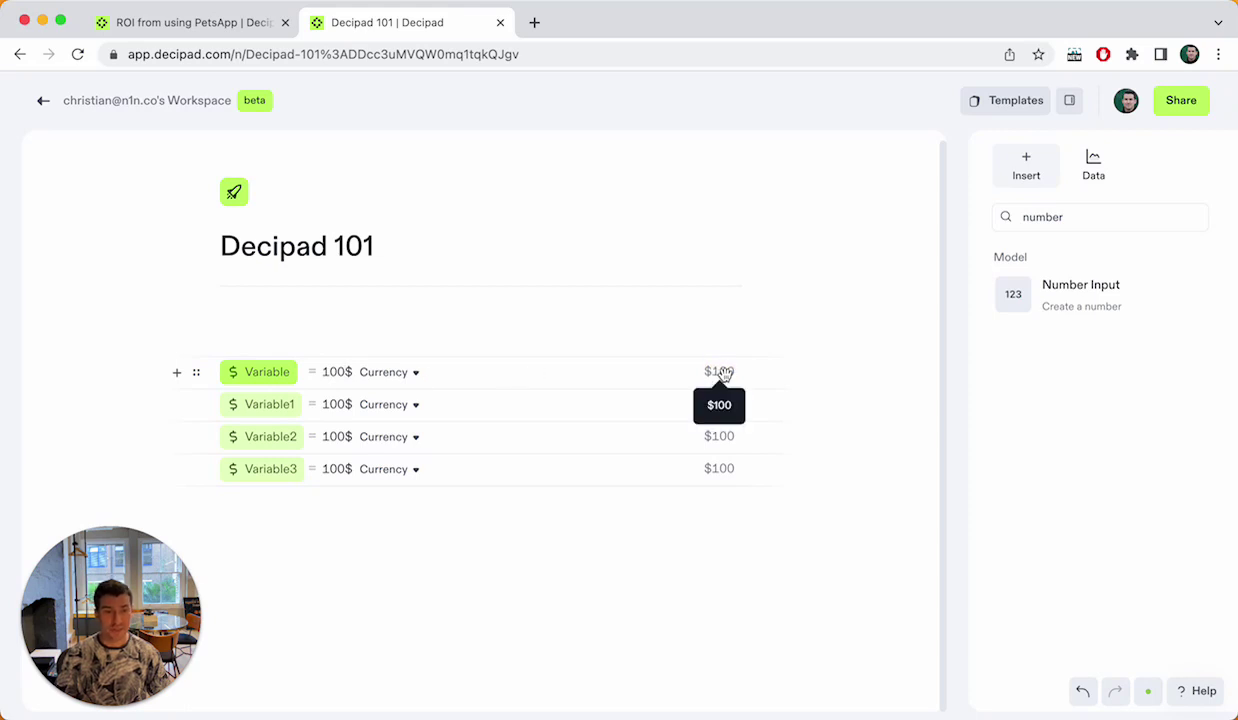
Rename the first number input as Income and set its value to 2500$.
double_click(278, 374)
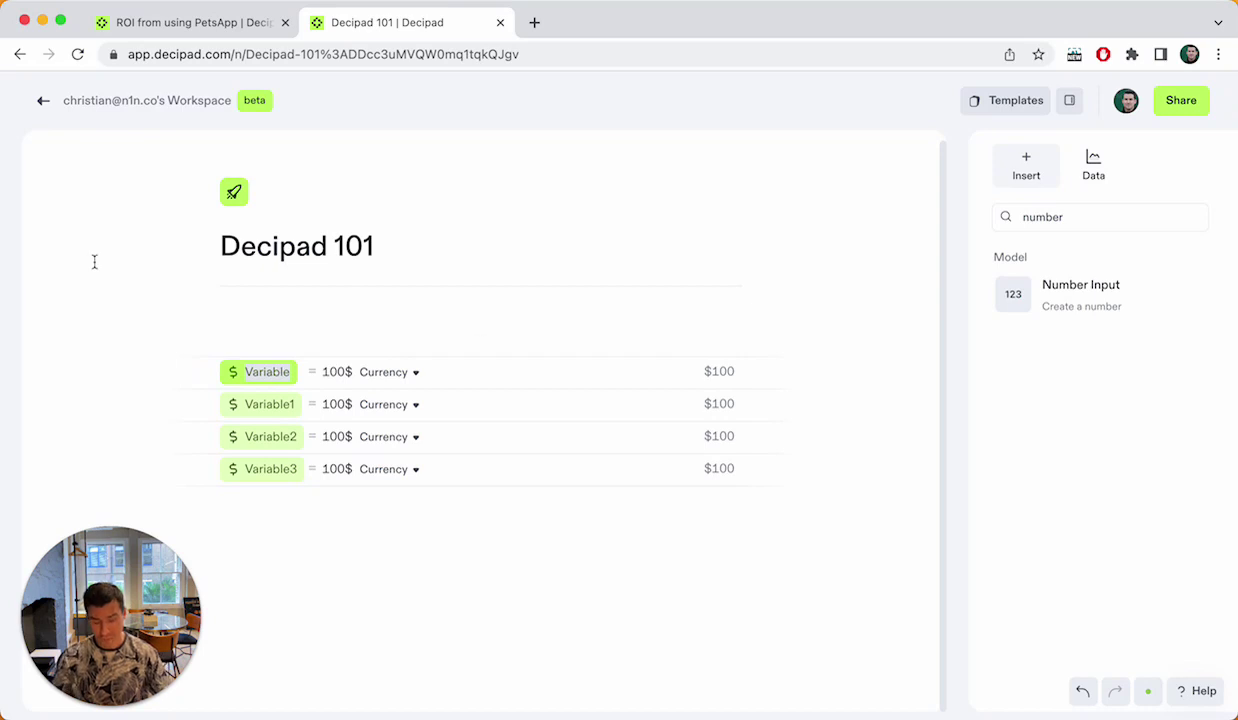
key(BackSpace)
text(Income)
key(Tab)
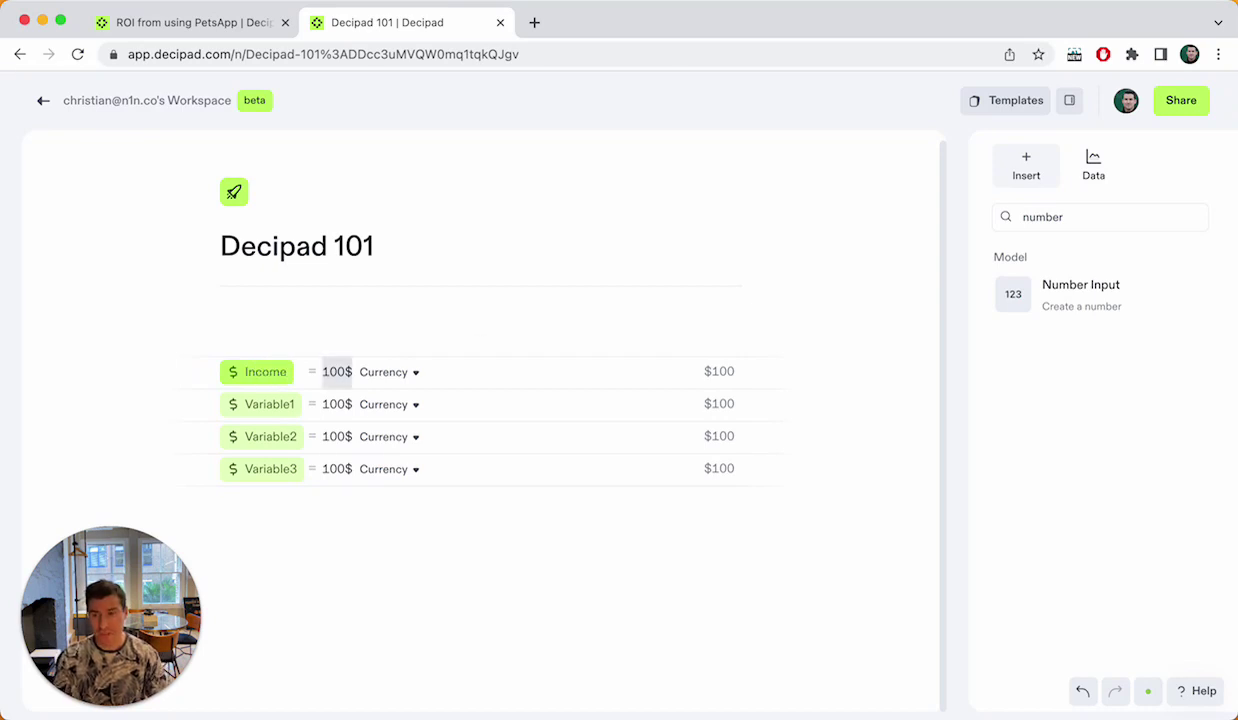
text(2500)
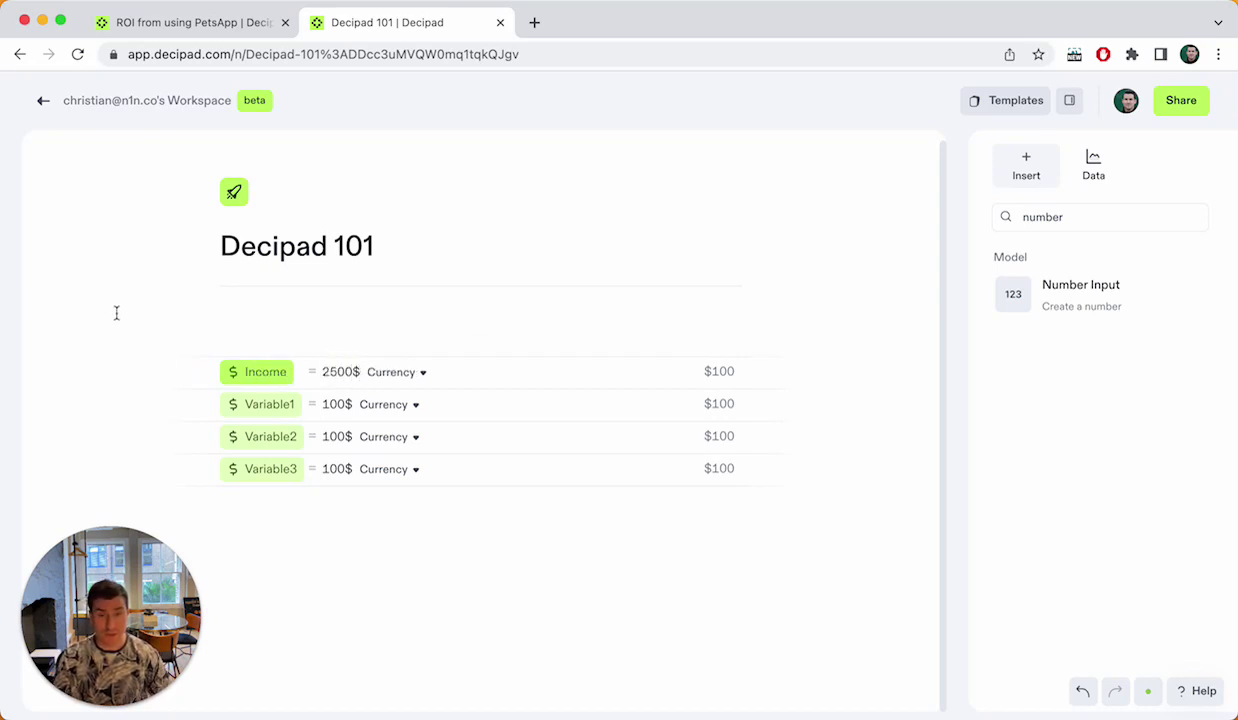
Rename the second number input as Expenses and set its value to 1100$.
double_click(258, 403)
text(Expen)
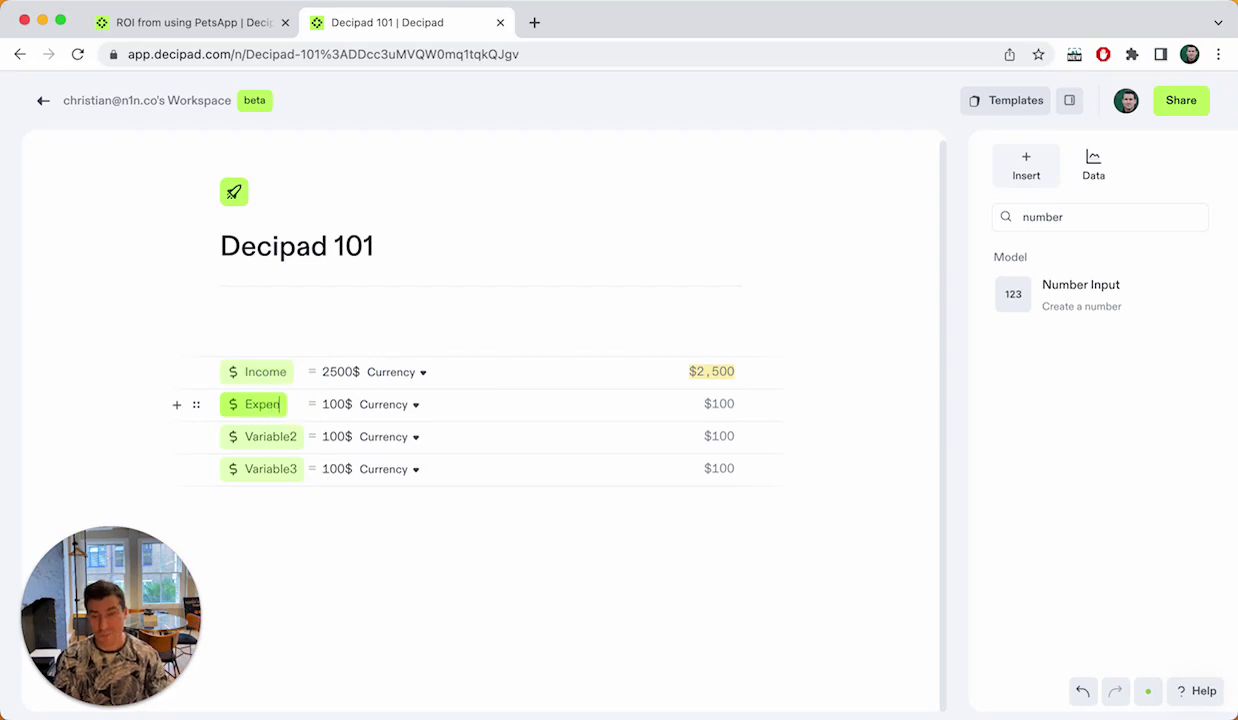
text(ses)
key(Tab)
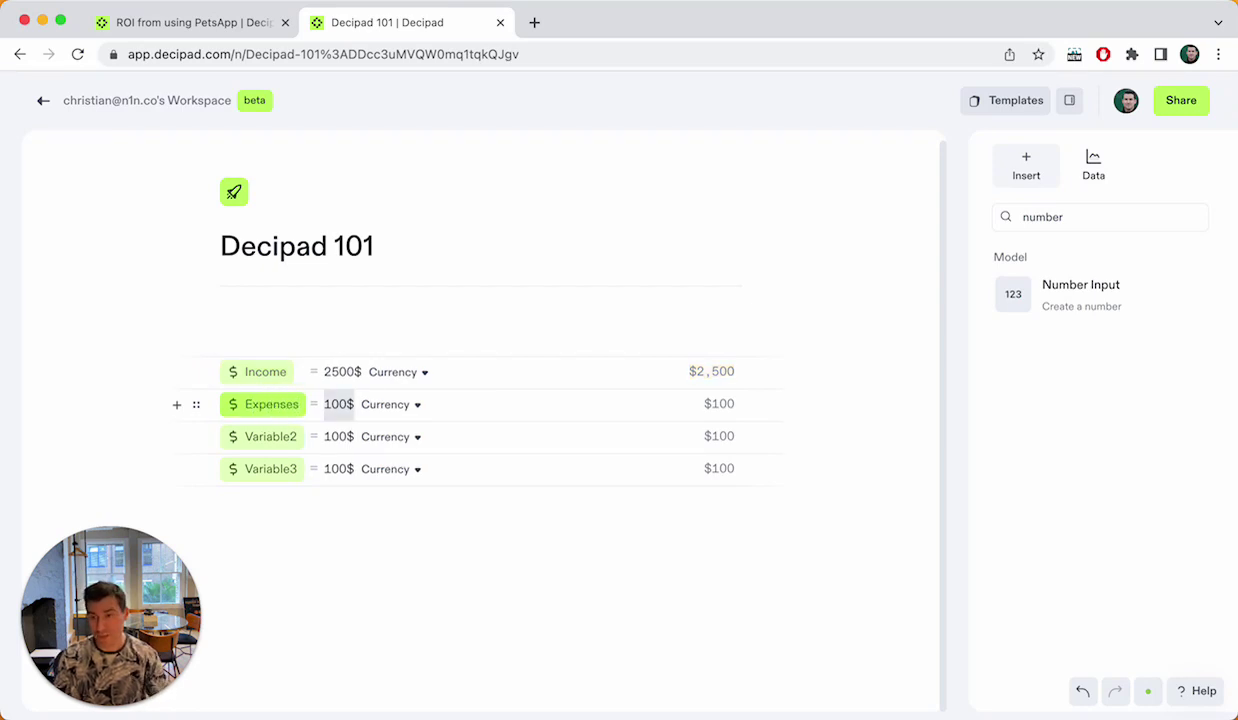
key(BackSpace)
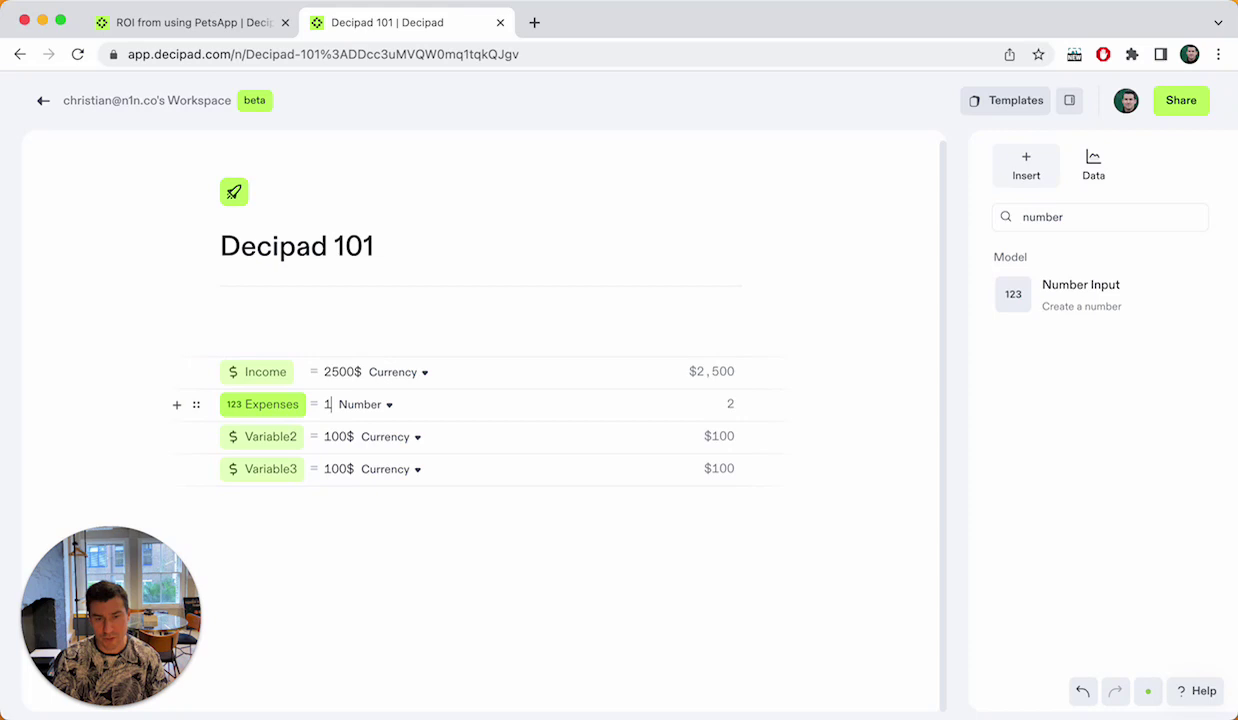
text(1100$)
Rename the third number input as SaveGoal and set its value to 5000$.
click(285, 437)
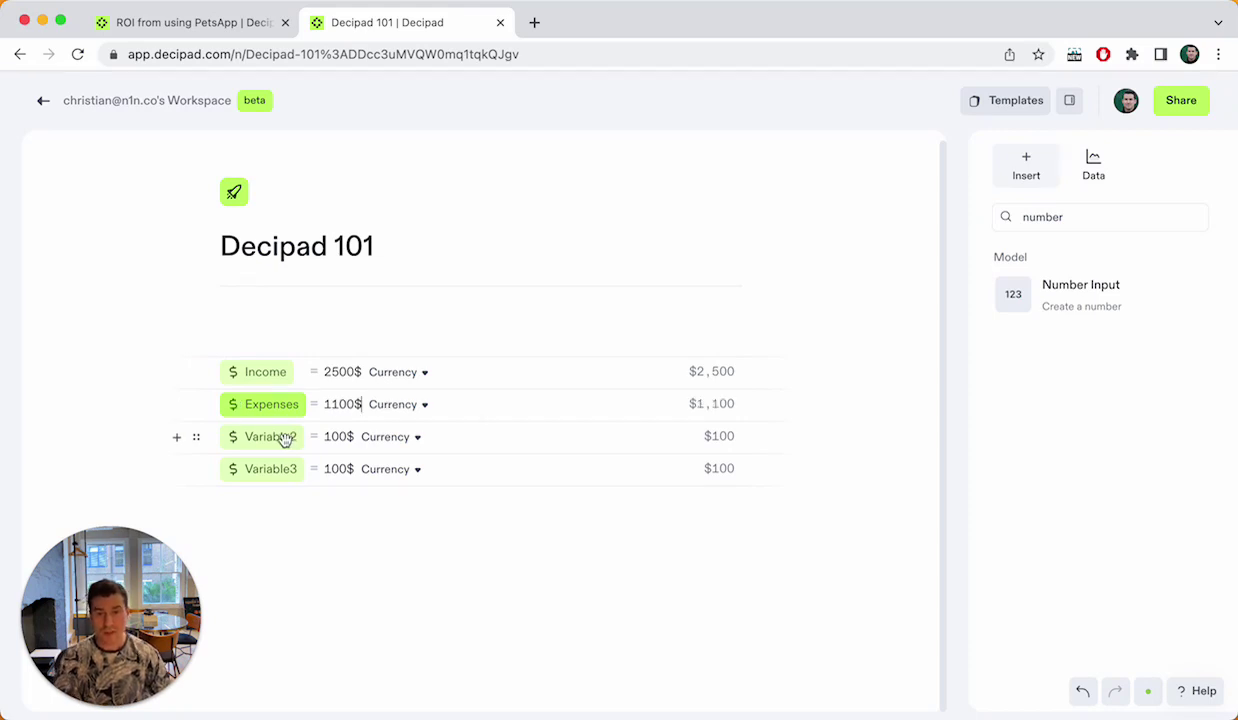
double_click(285, 437)
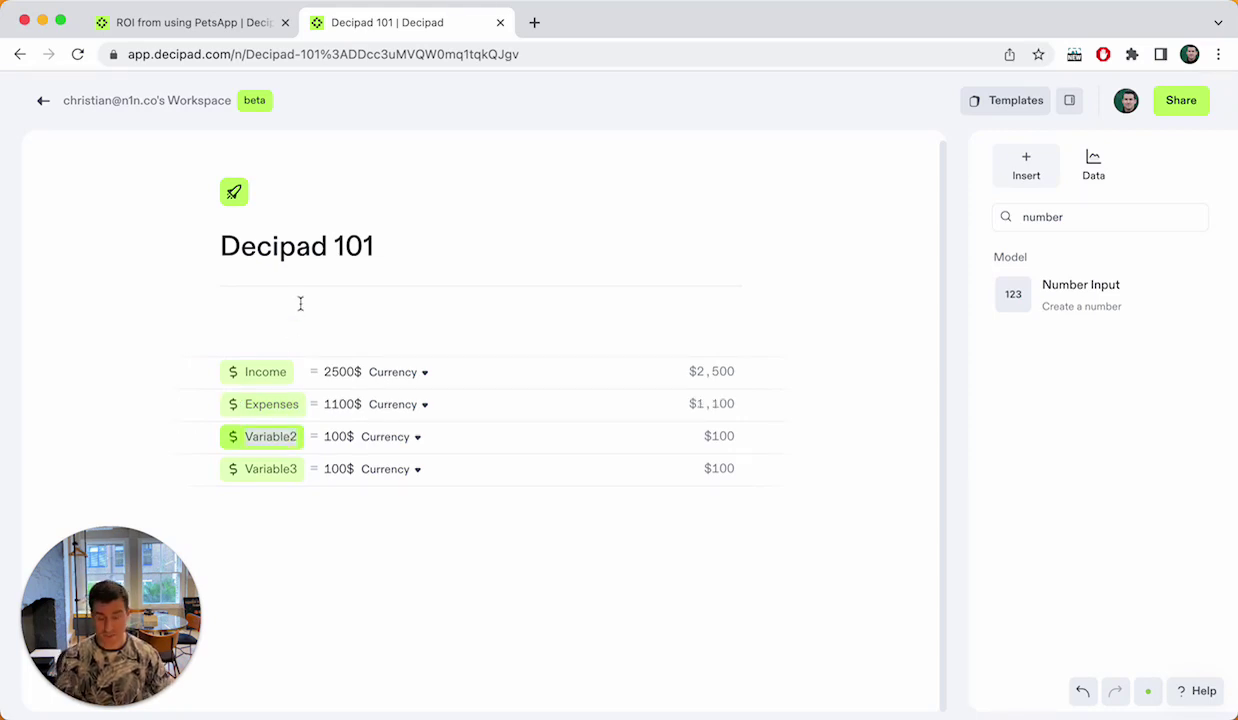
text(SaveGoal)
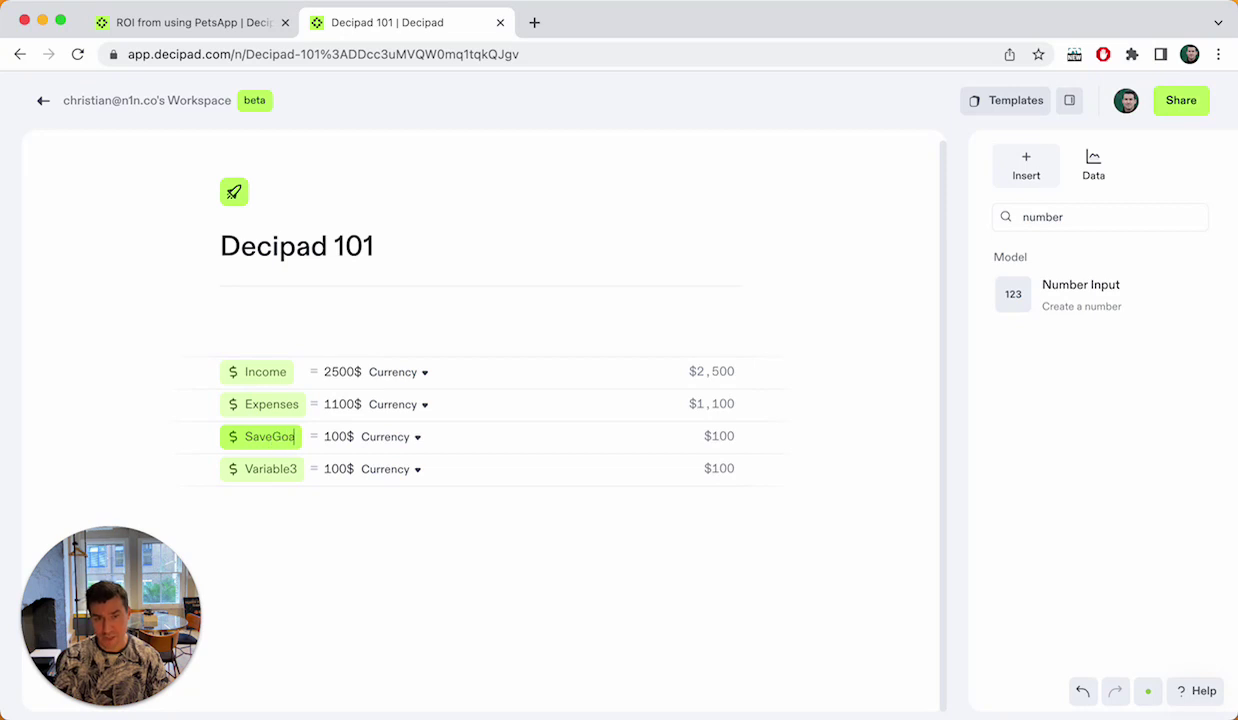
key(Tab)
text(5000$)
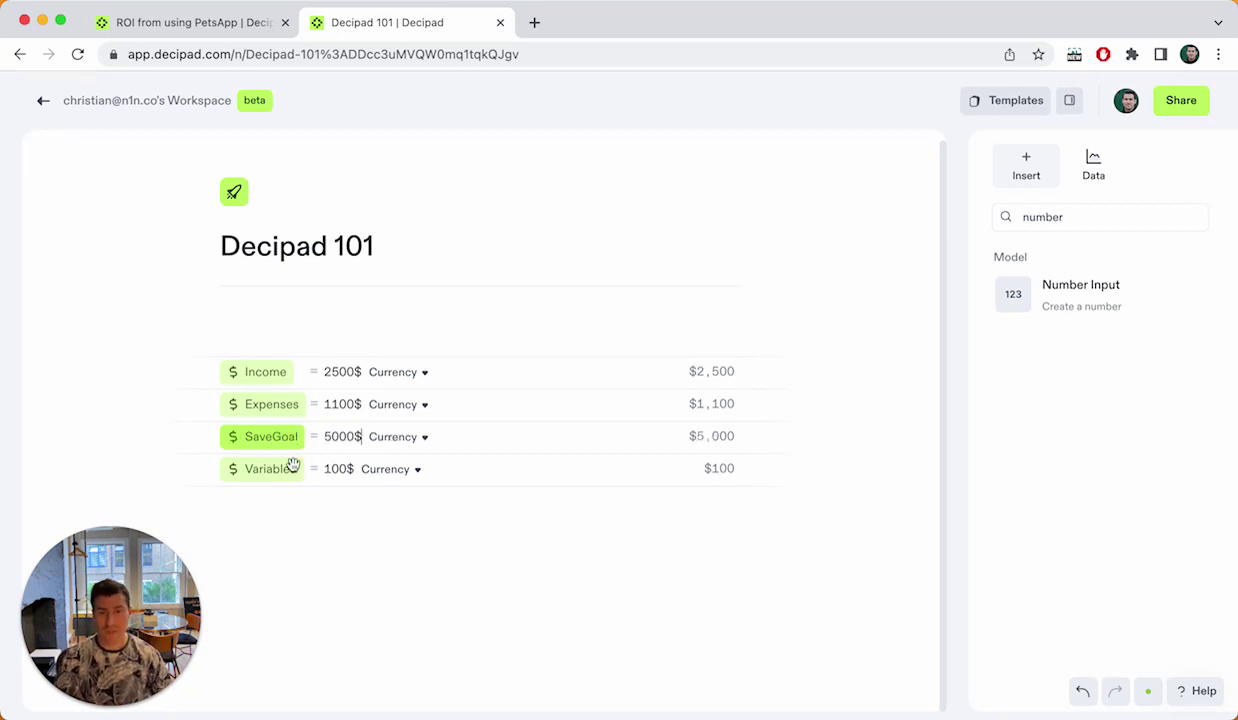
Rename the fourth number input as Budget and clear its value.
click(264, 471)
double_click(264, 471)
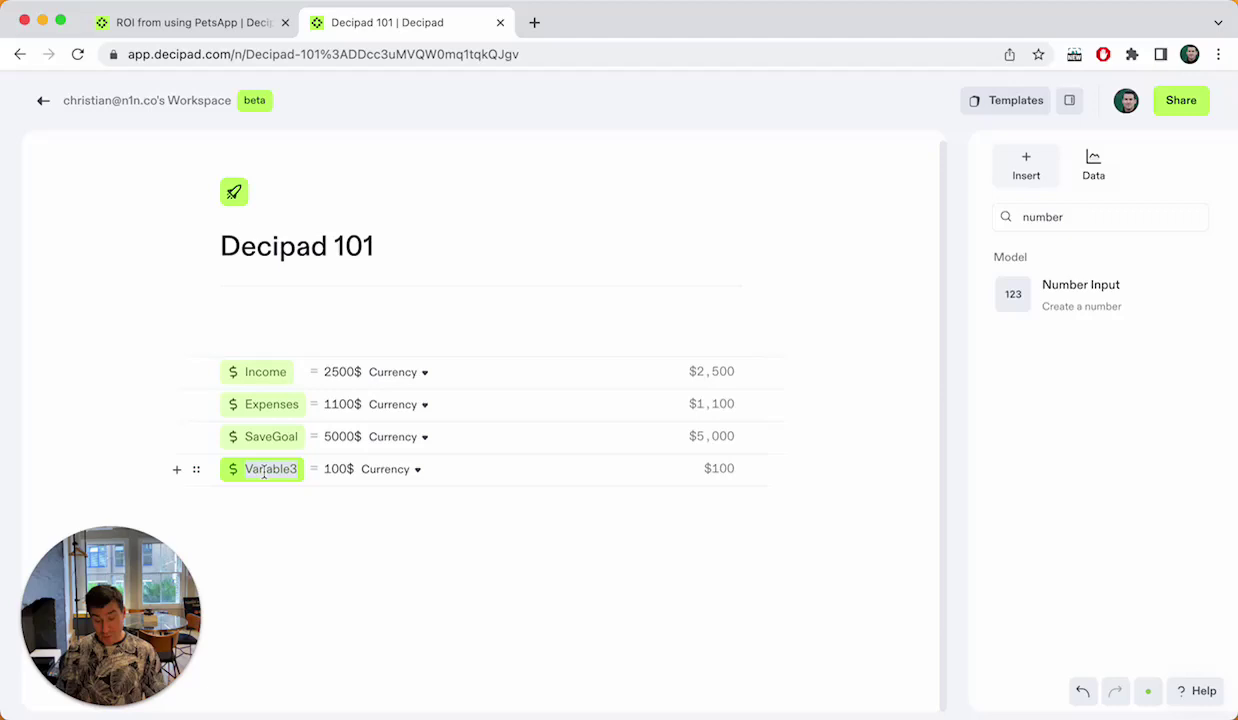
text(Budget)
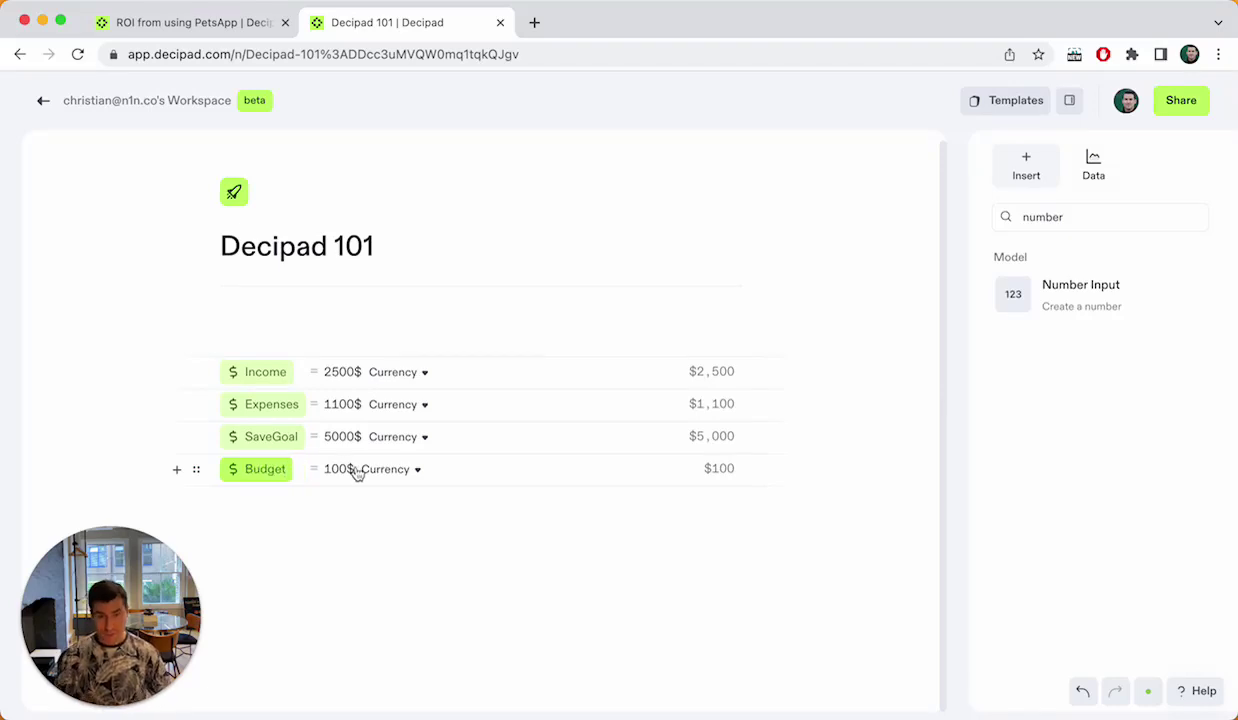
double_click(335, 465)
text(100)
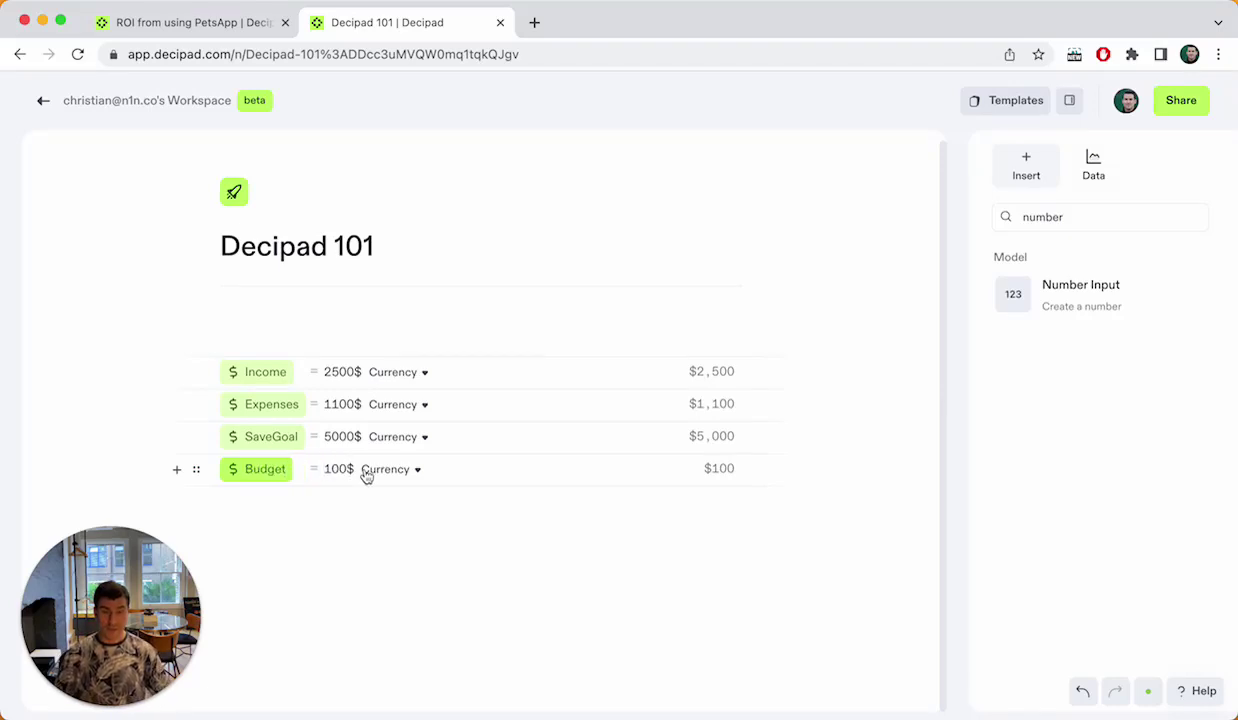
key(super+a)
key(BackSpace)
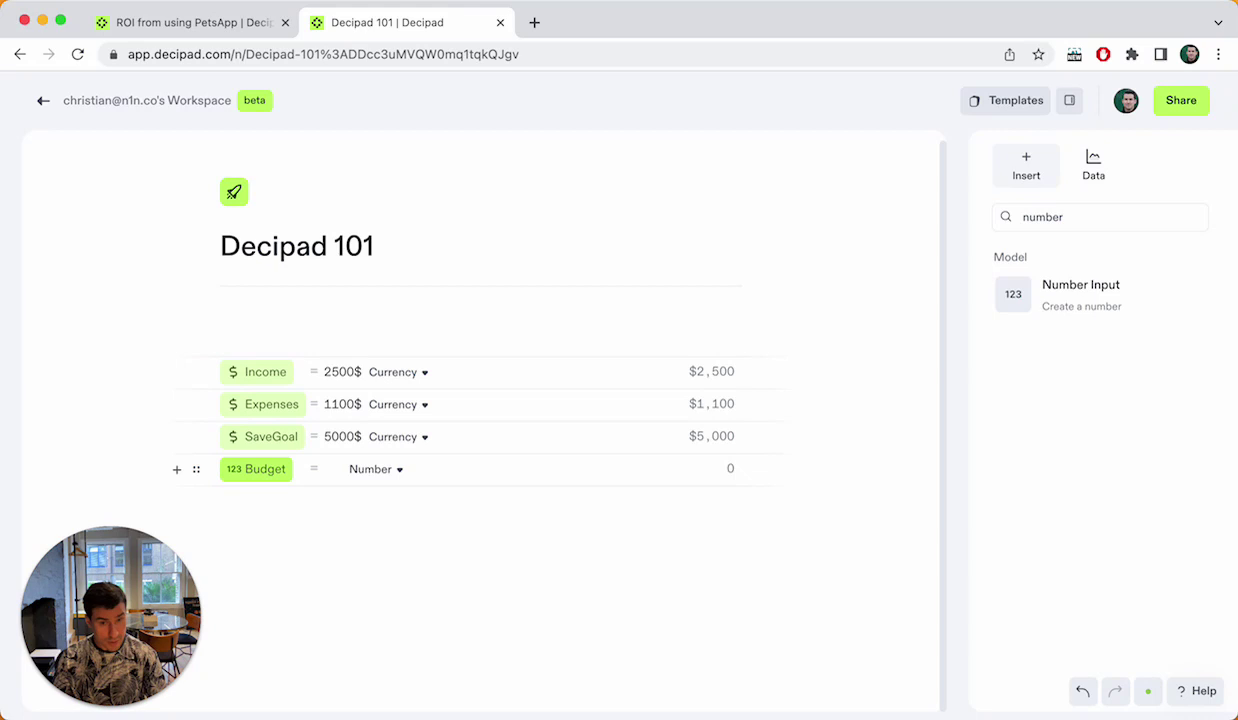
Start the Budget formula with two opening parentheses and the difference Income - Expenses, referencing both variables.
text(((Inco)
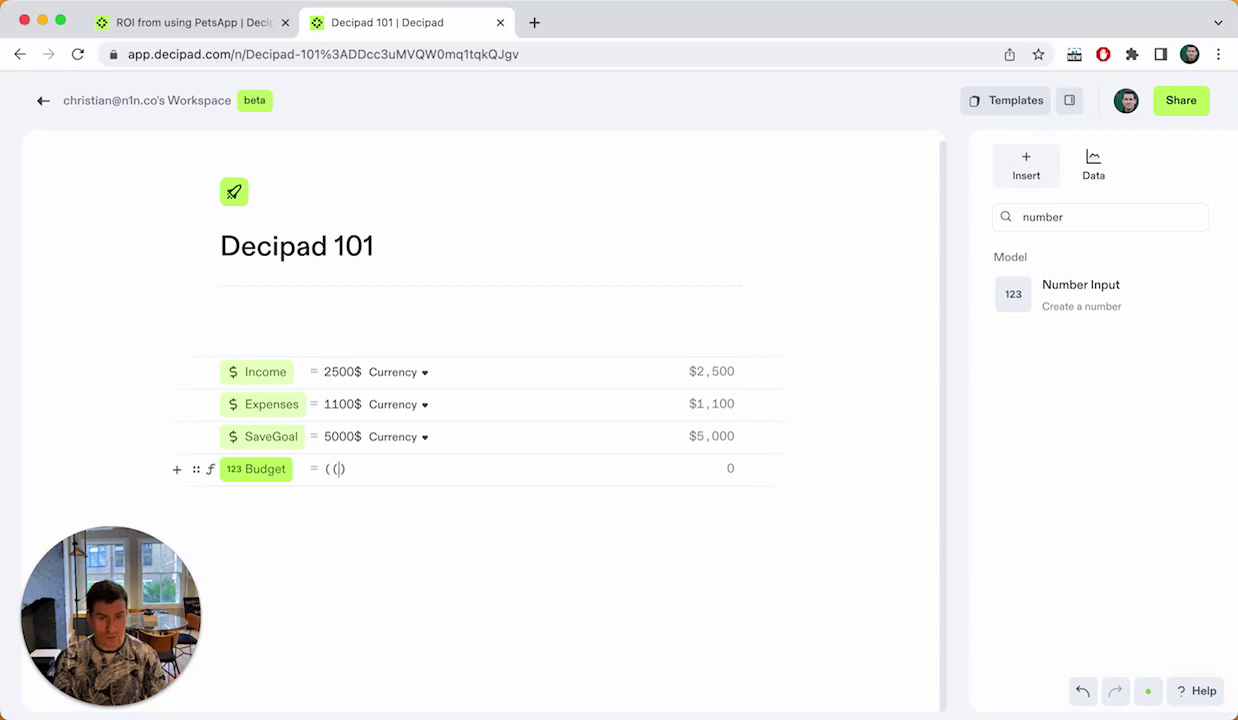
text(me)
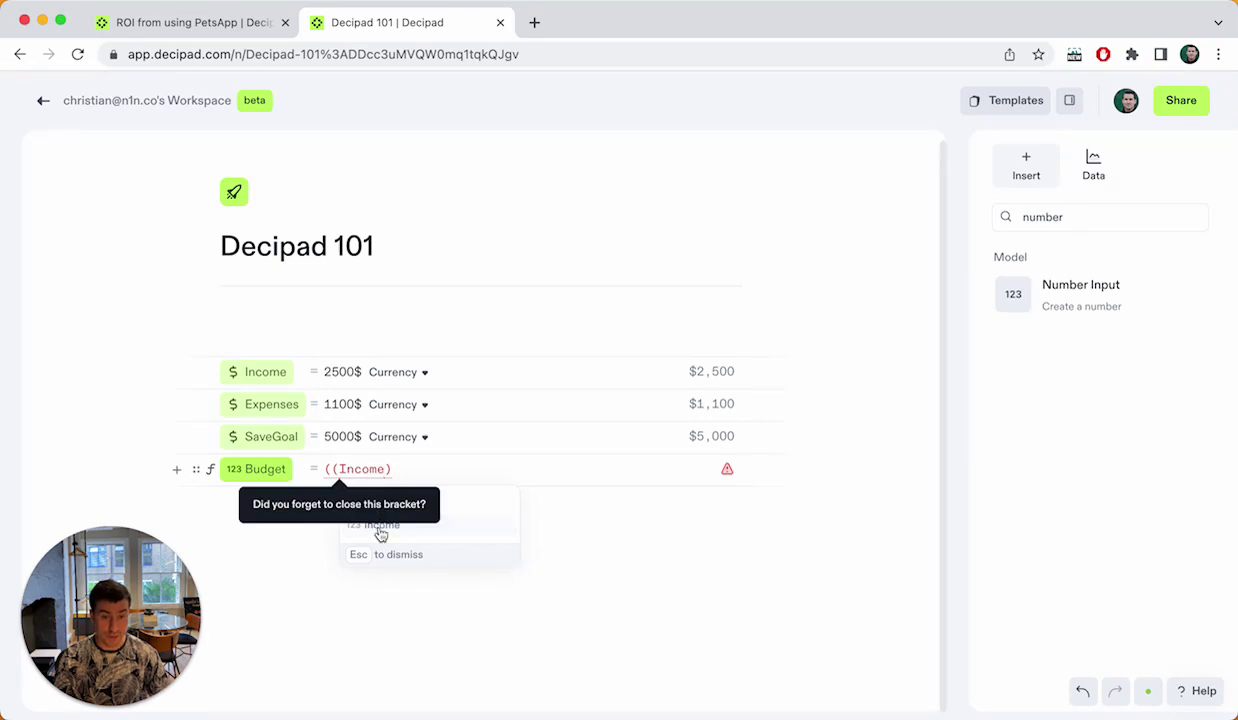
click(464, 529)
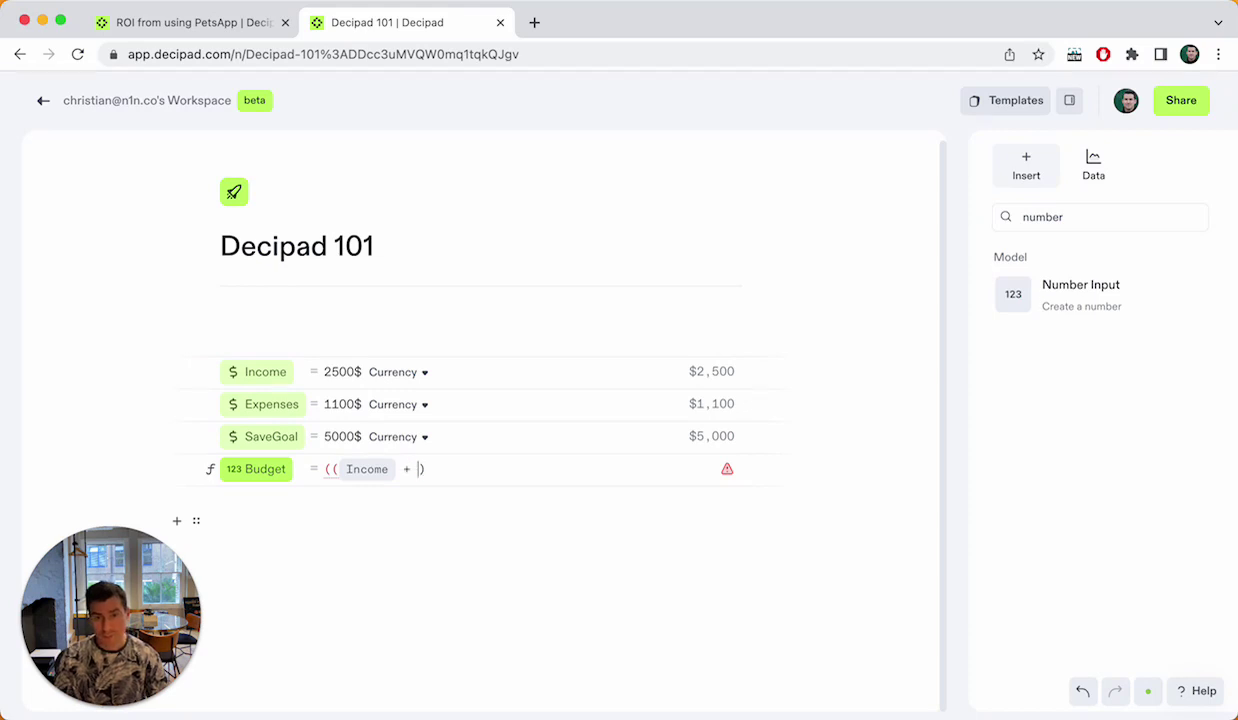
text(- Expense)
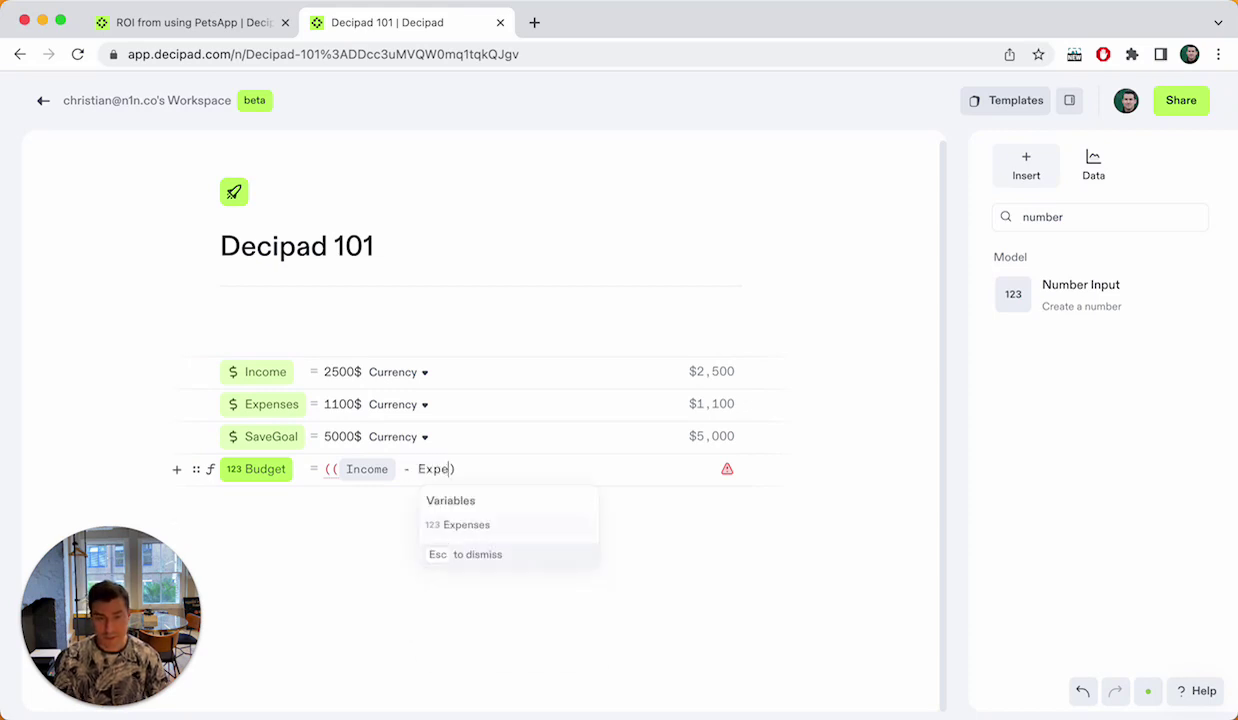
text(s)
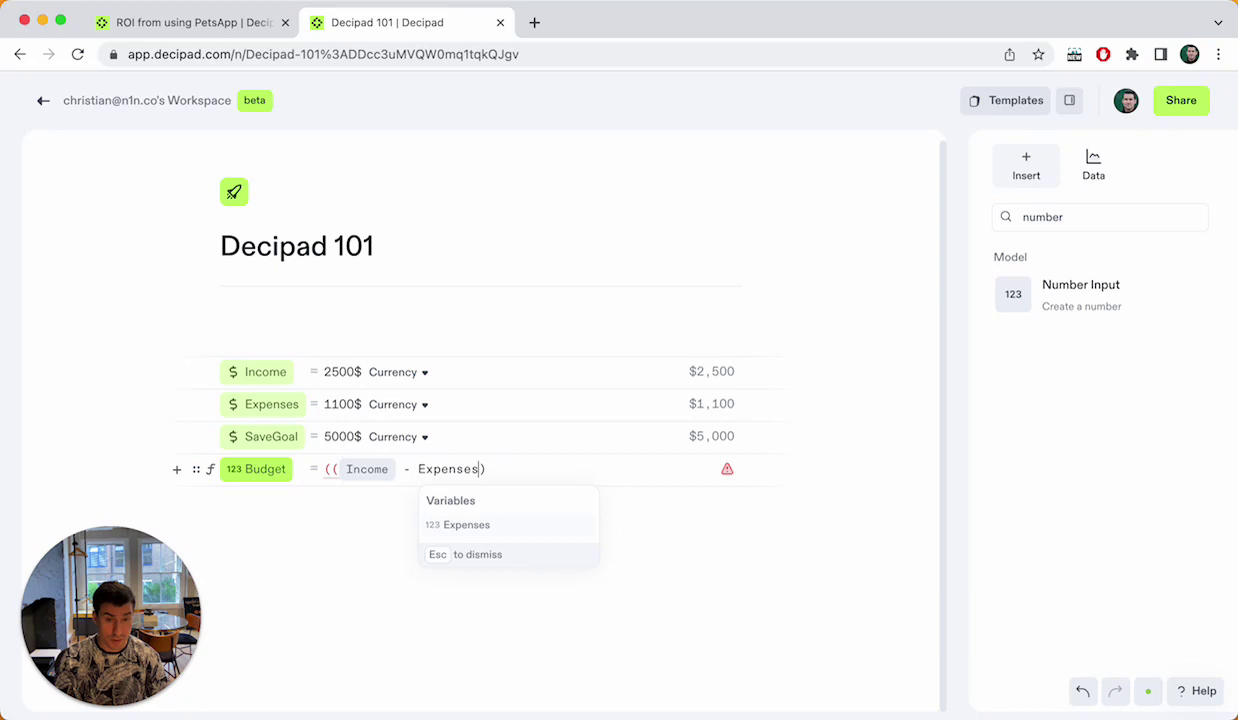
key(Return)
key(BackSpace)
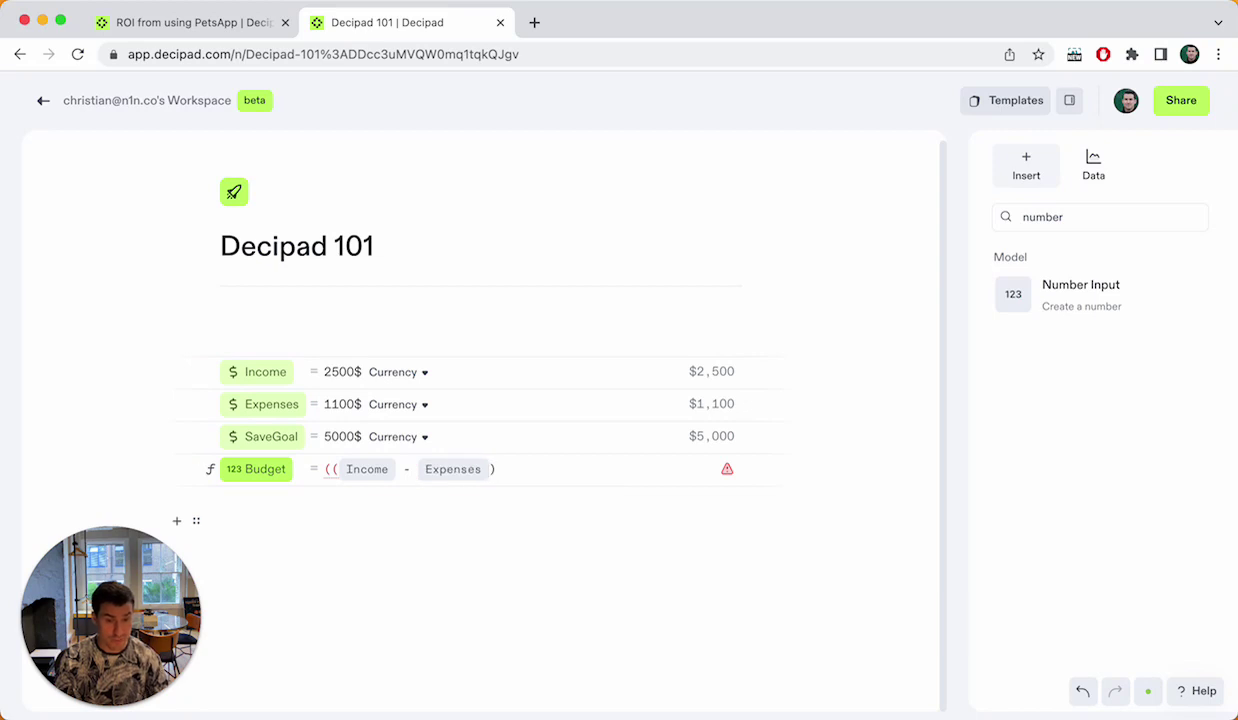
Multiply the difference in the Budget formula by 12 and subtract SaveGoal, giving ((Income - Expenses) * 12) - SaveGoal.
key(Right)
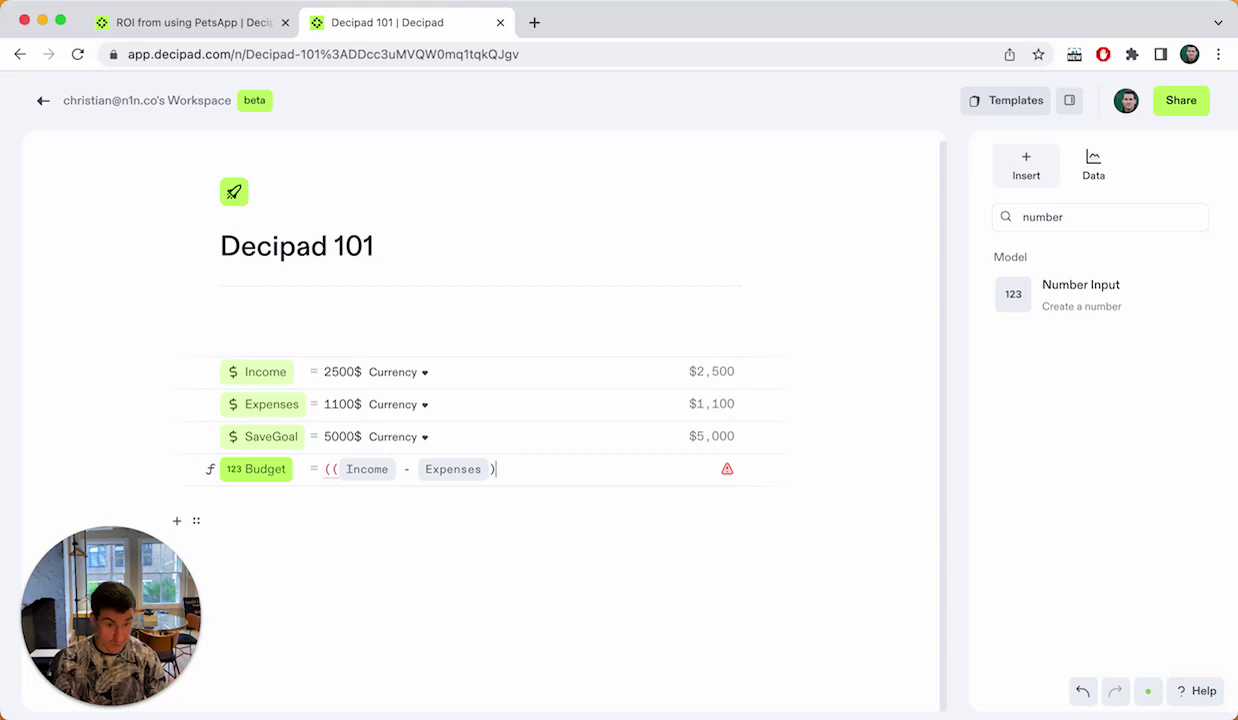
text(* 12)
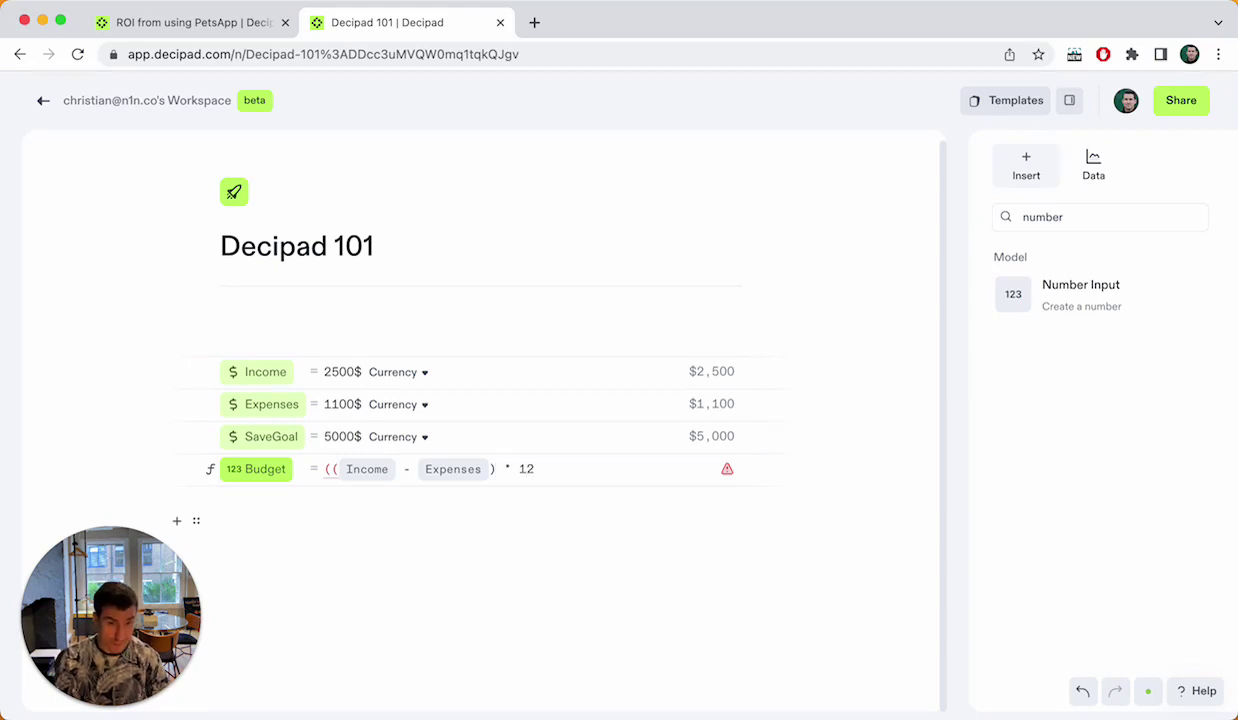
text() )
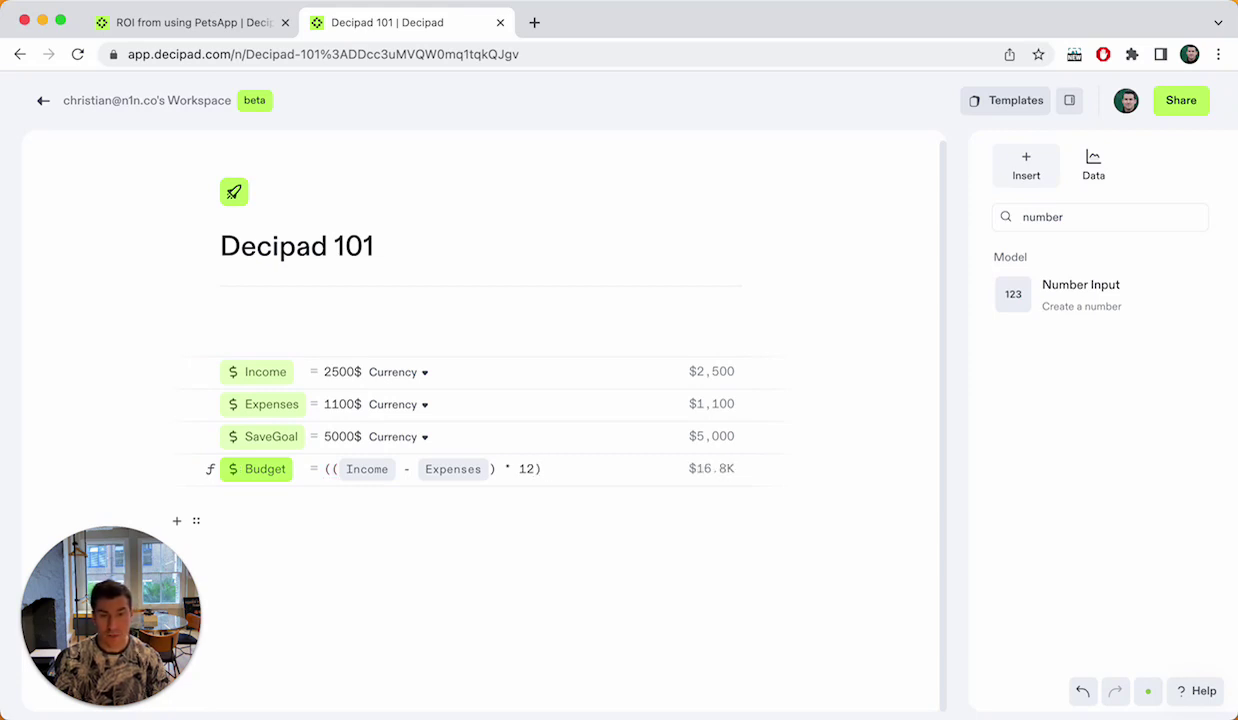
text(- Save)
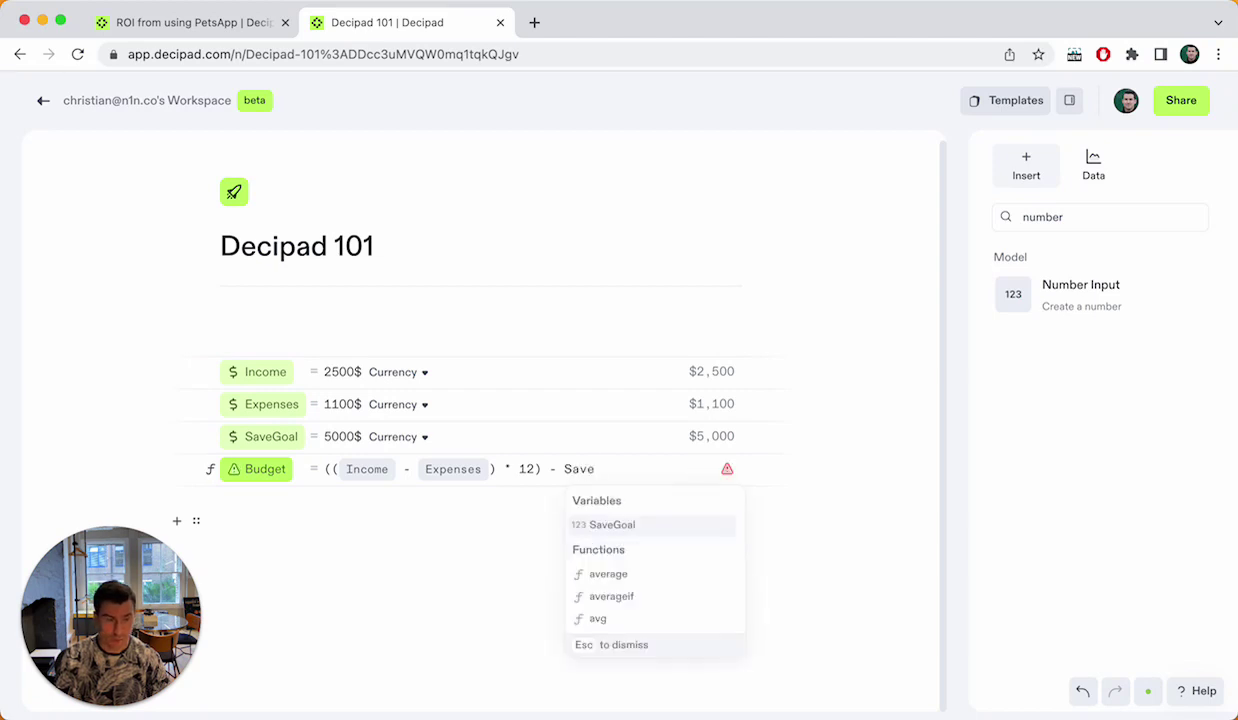
key(Tab)
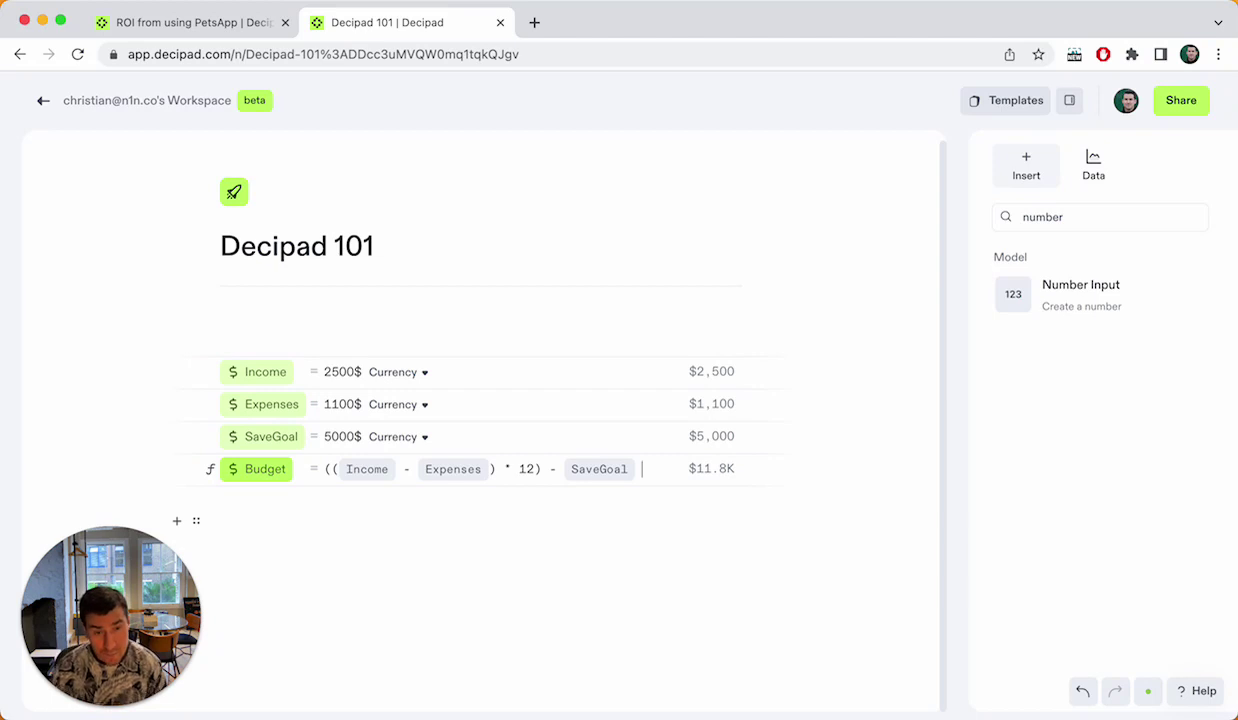
mouse_move(430, 479)
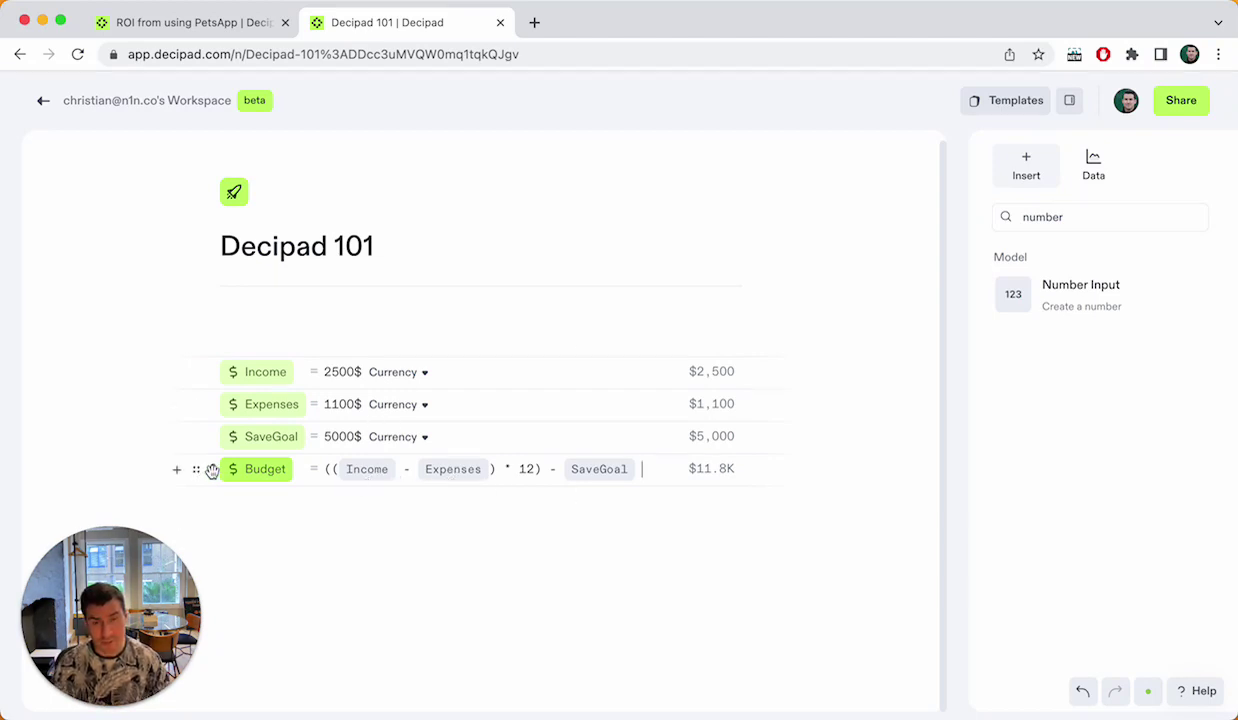
click(221, 517)
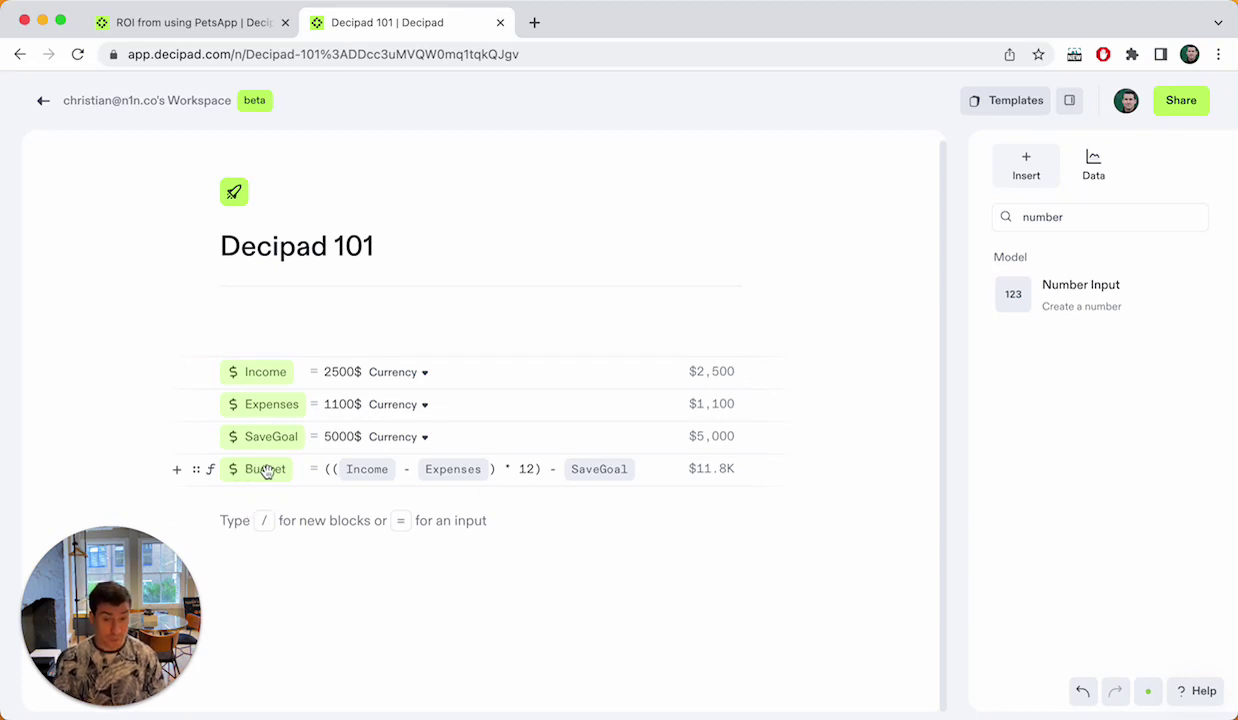
Add a new input below Budget, name it Budget2 and clear its default value.
mouse_move(376, 472)
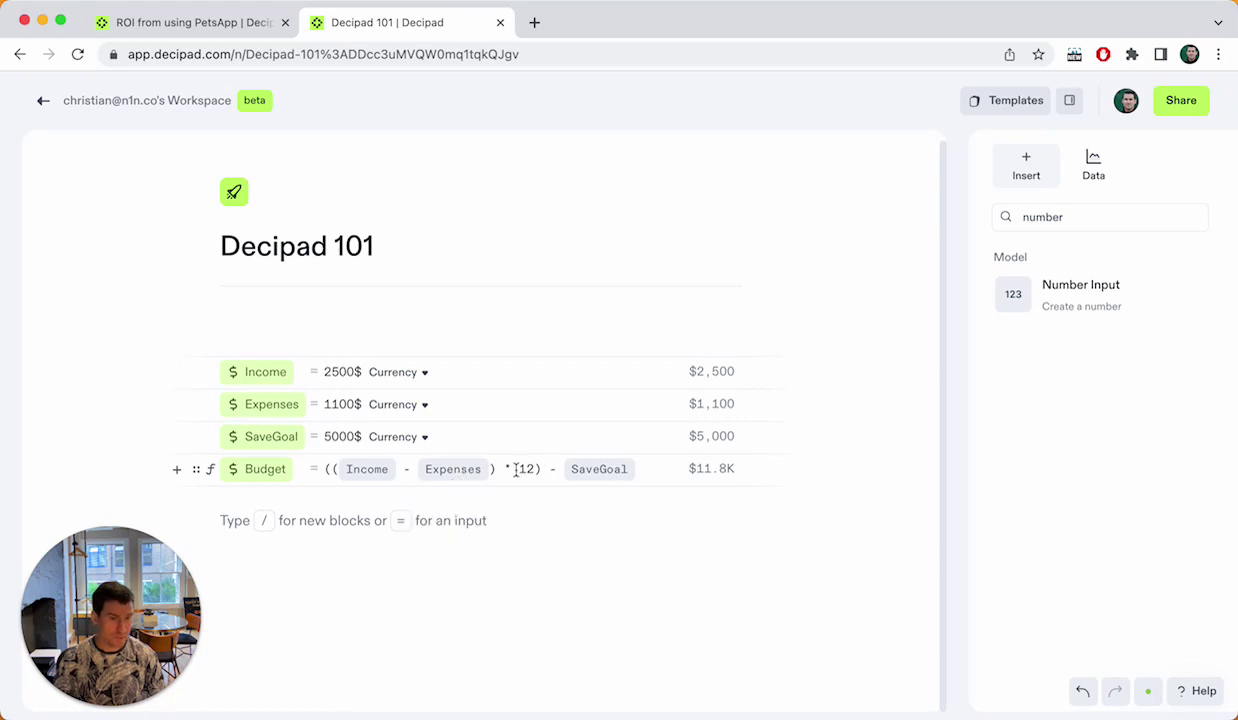
mouse_move(595, 482)
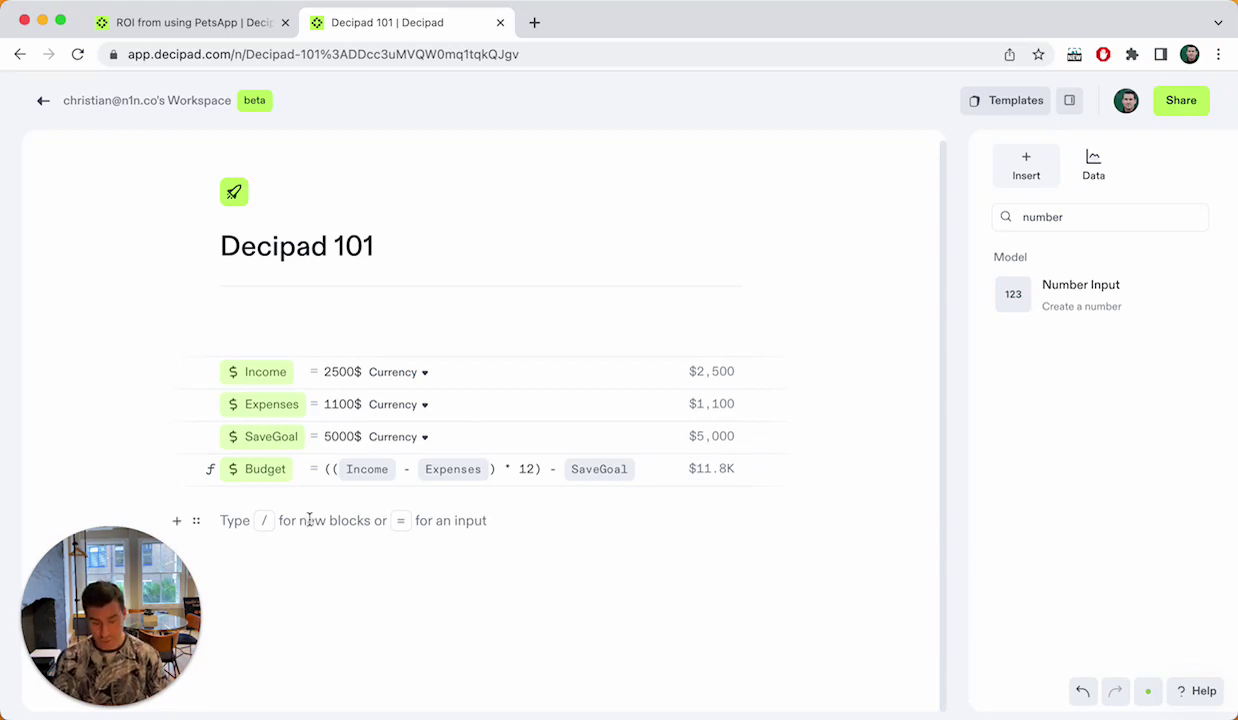
text(= 100$)
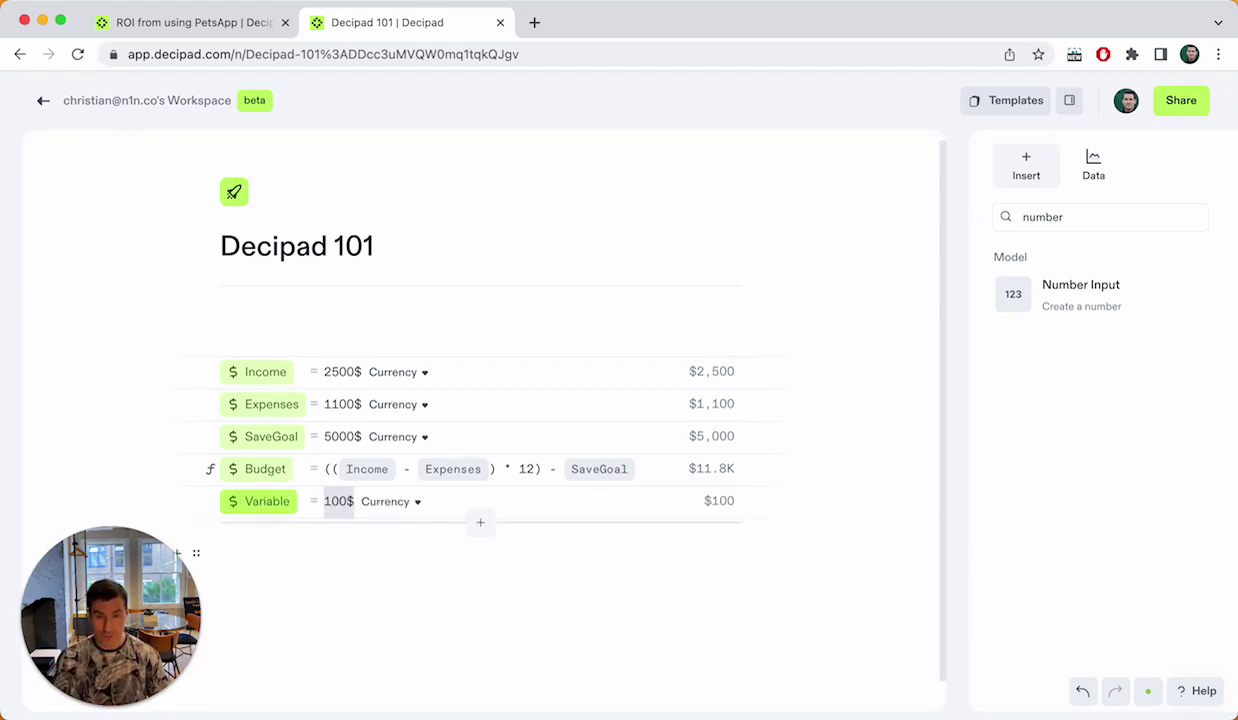
text(Budget2)
key(Tab)
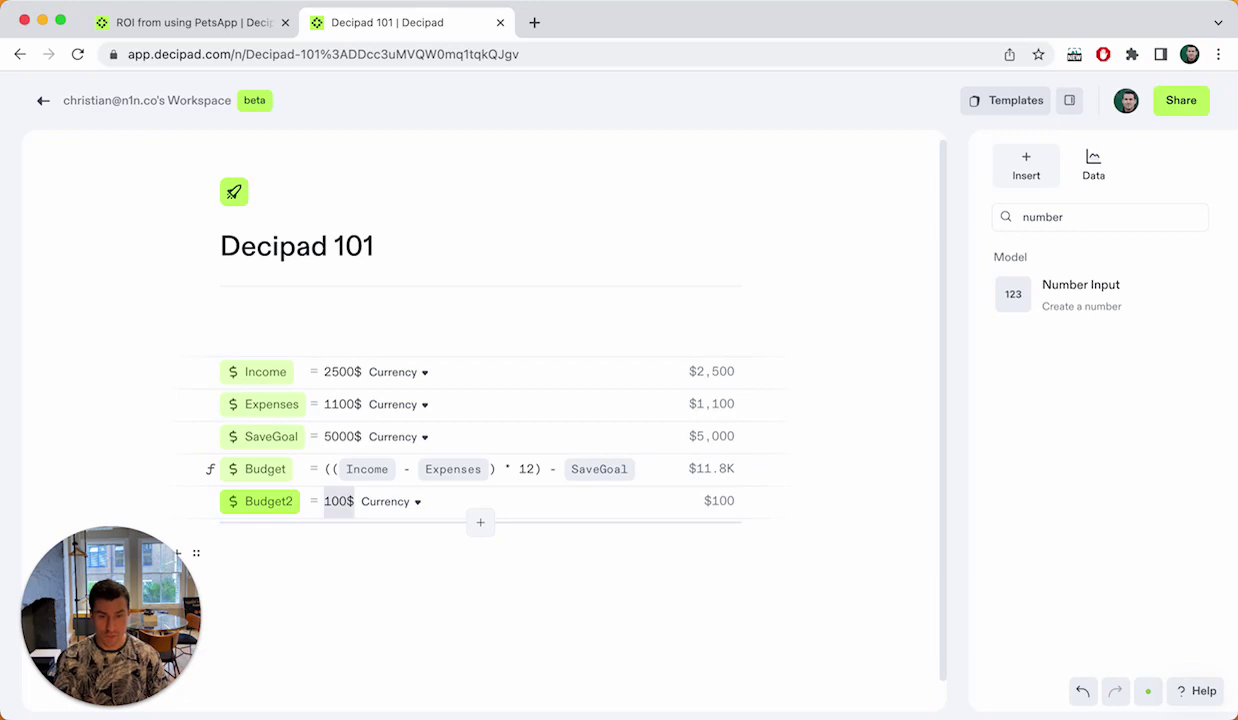
key(BackSpace)
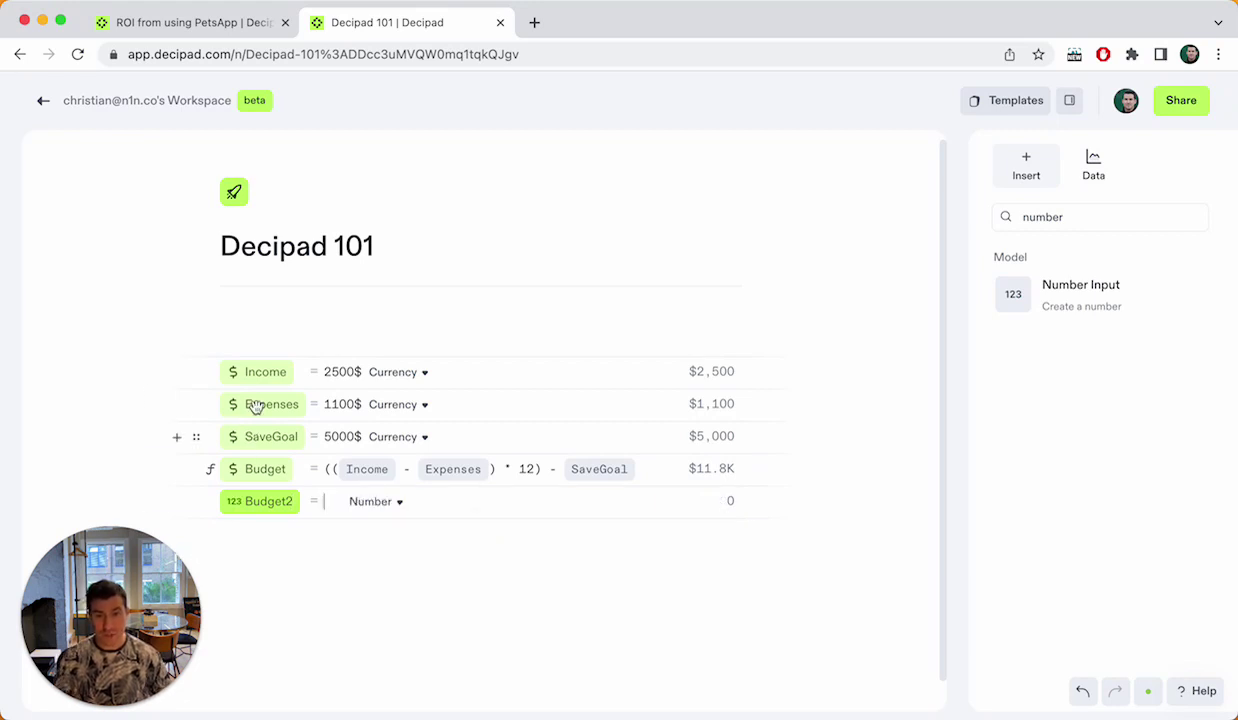
Build the Budget2 formula as Income - Expenses + Income from the notebook's existing variables.
drag(265, 373, 322, 512)
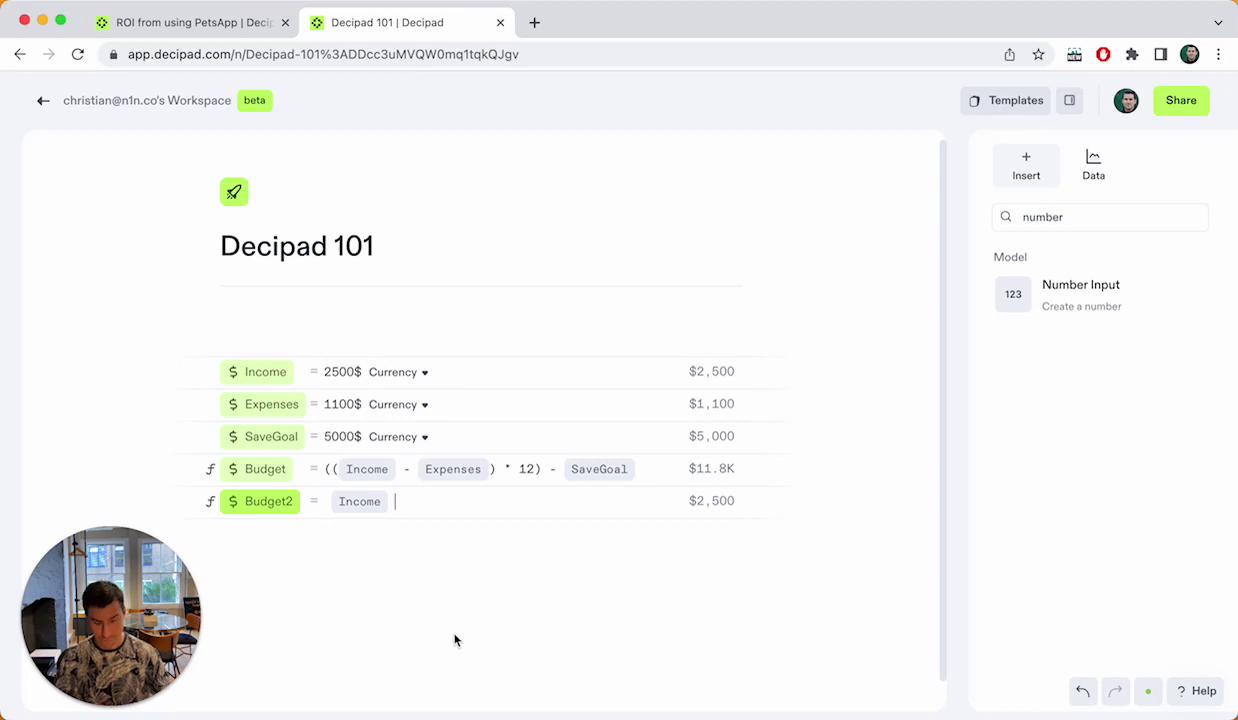
text(-)
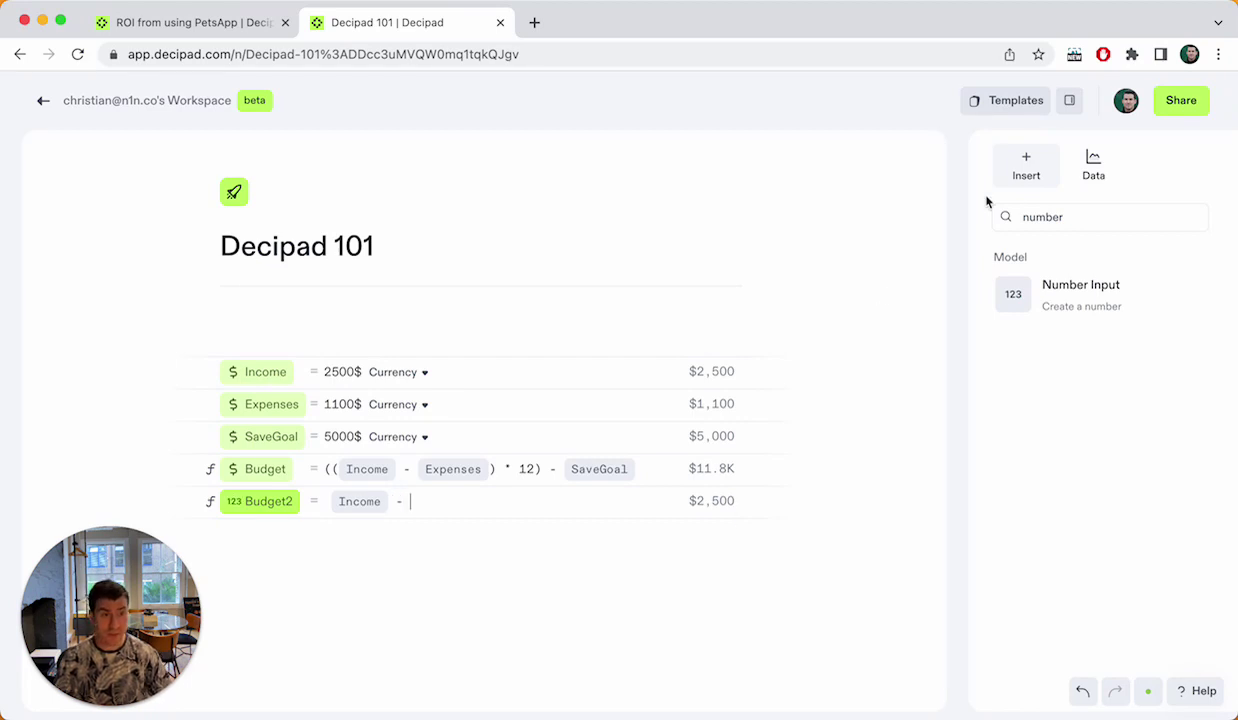
double_click(1053, 224)
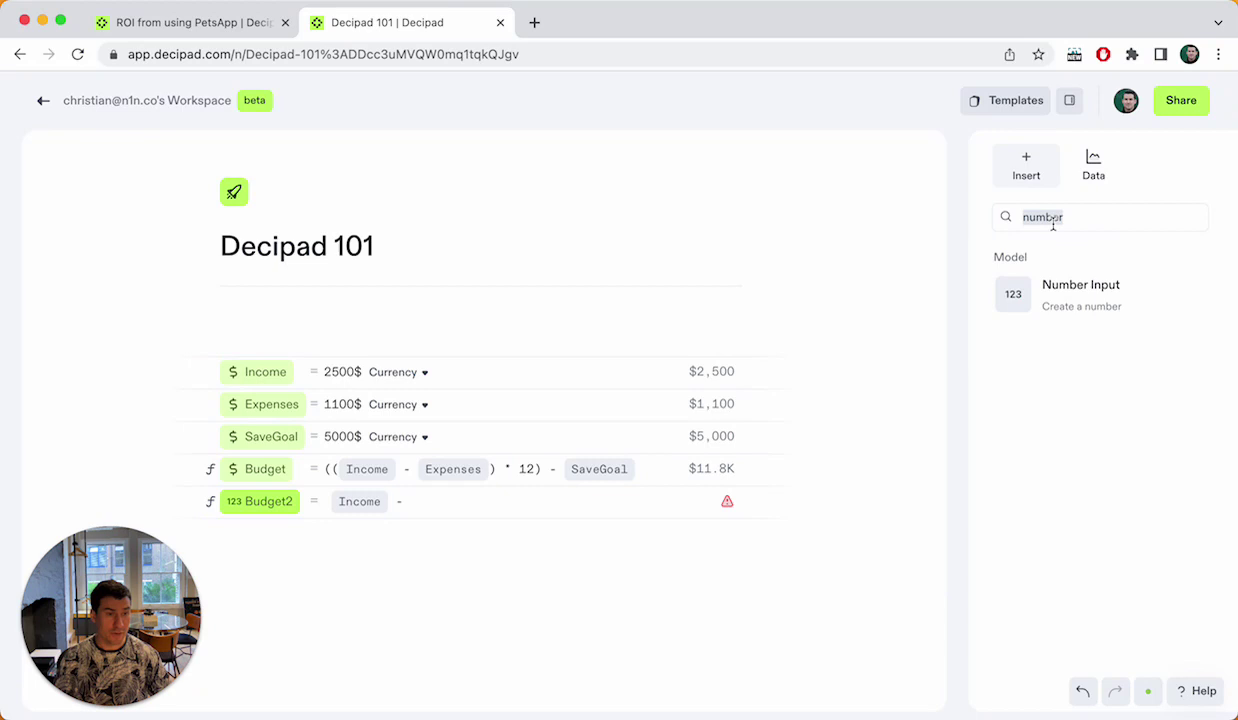
key(BackSpace)
click(1093, 166)
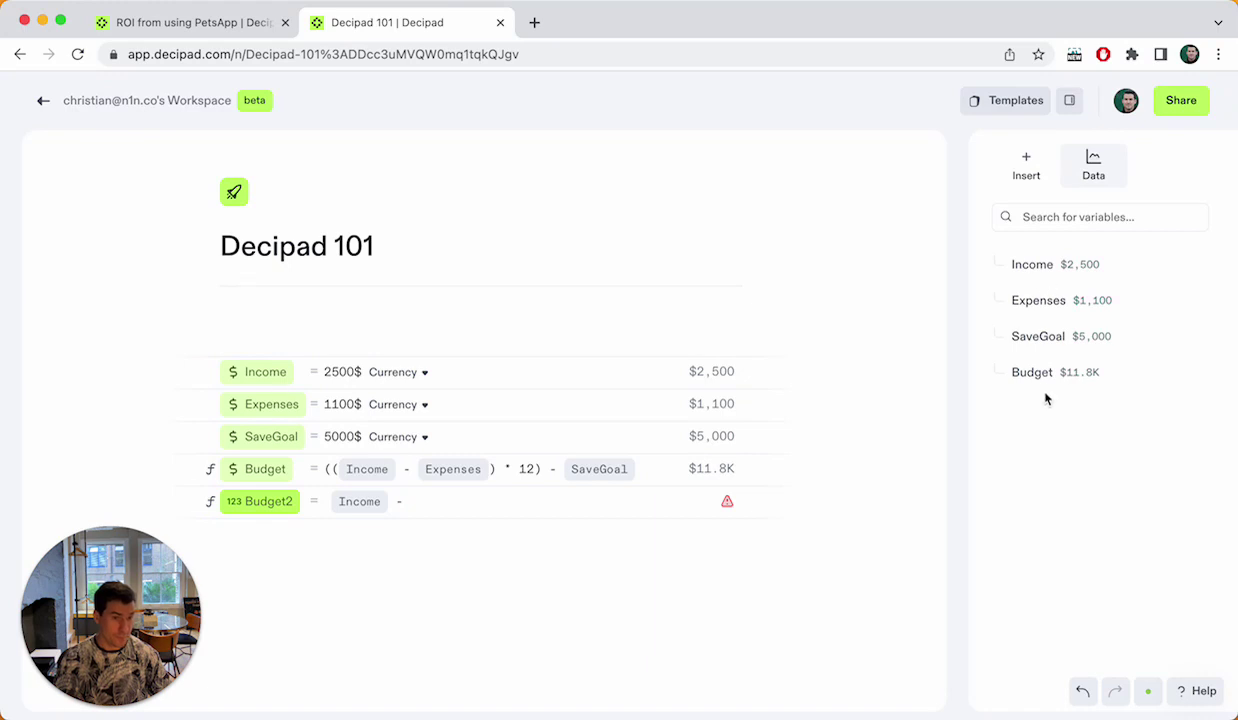
drag(1040, 302, 460, 517)
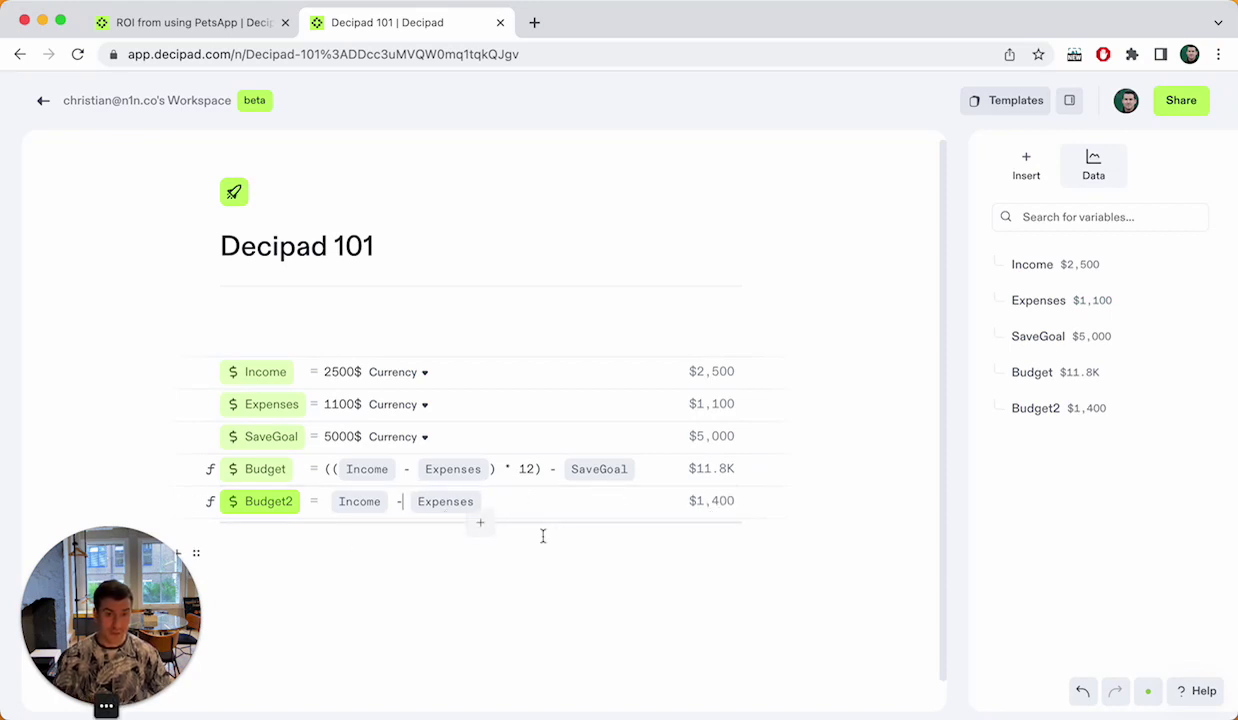
click(294, 543)
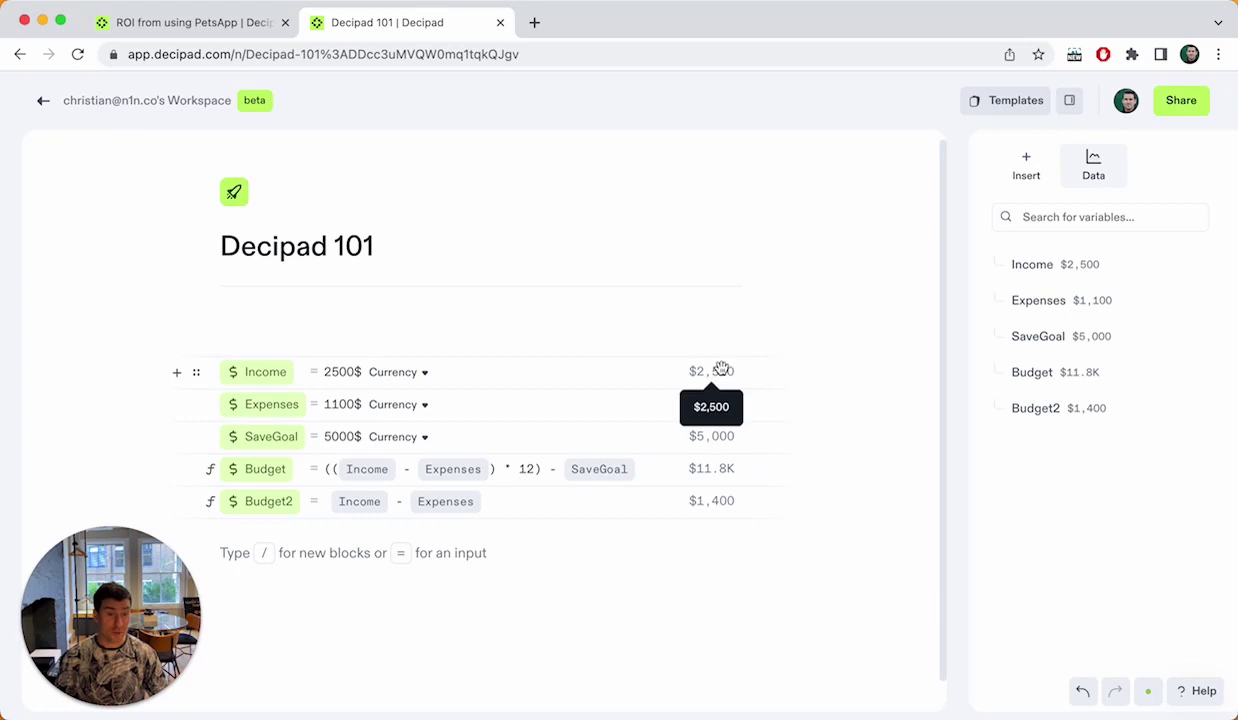
drag(719, 371, 541, 503)
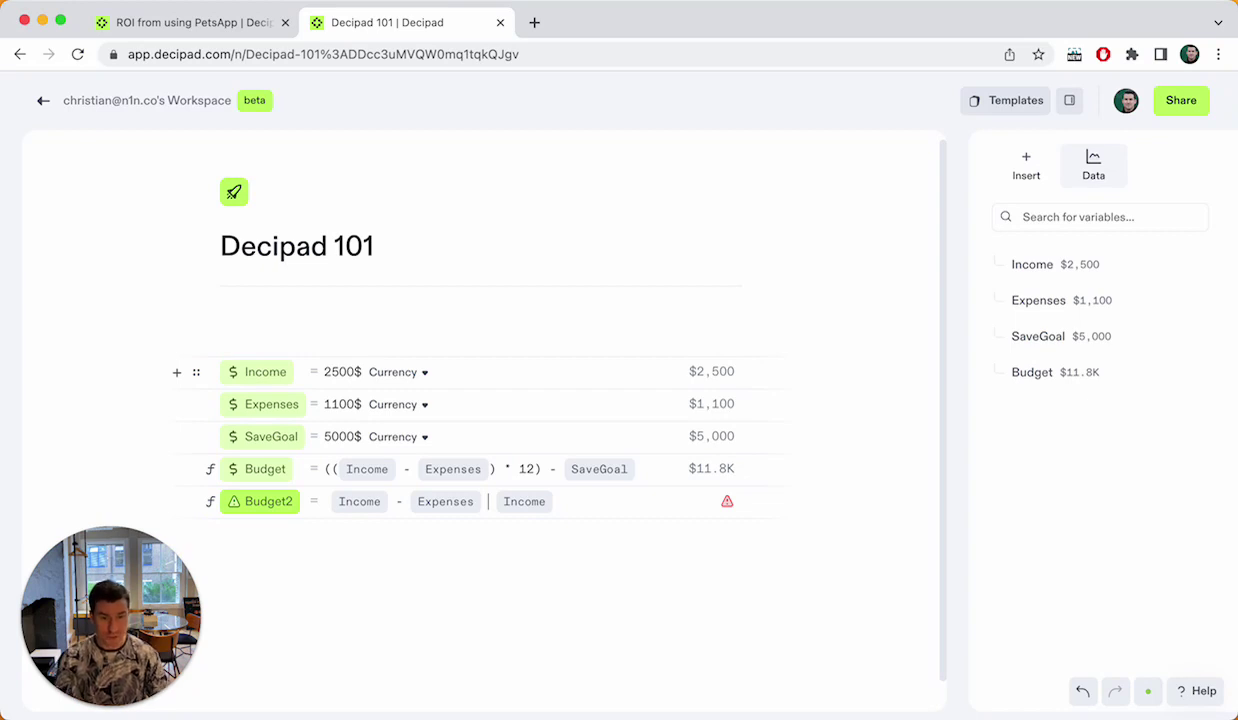
text(+)
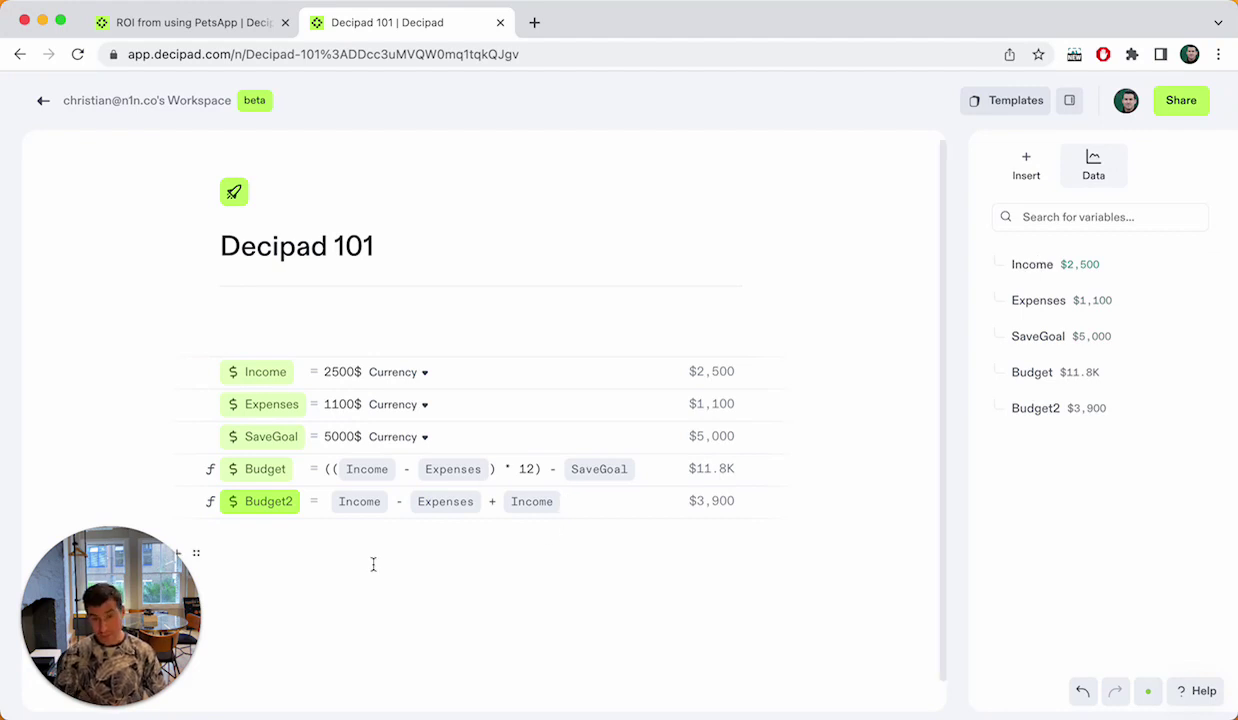
Write "If I have text here, then I can drag:" below Budget2 and insert the Budget variable after the colon.
click(290, 553)
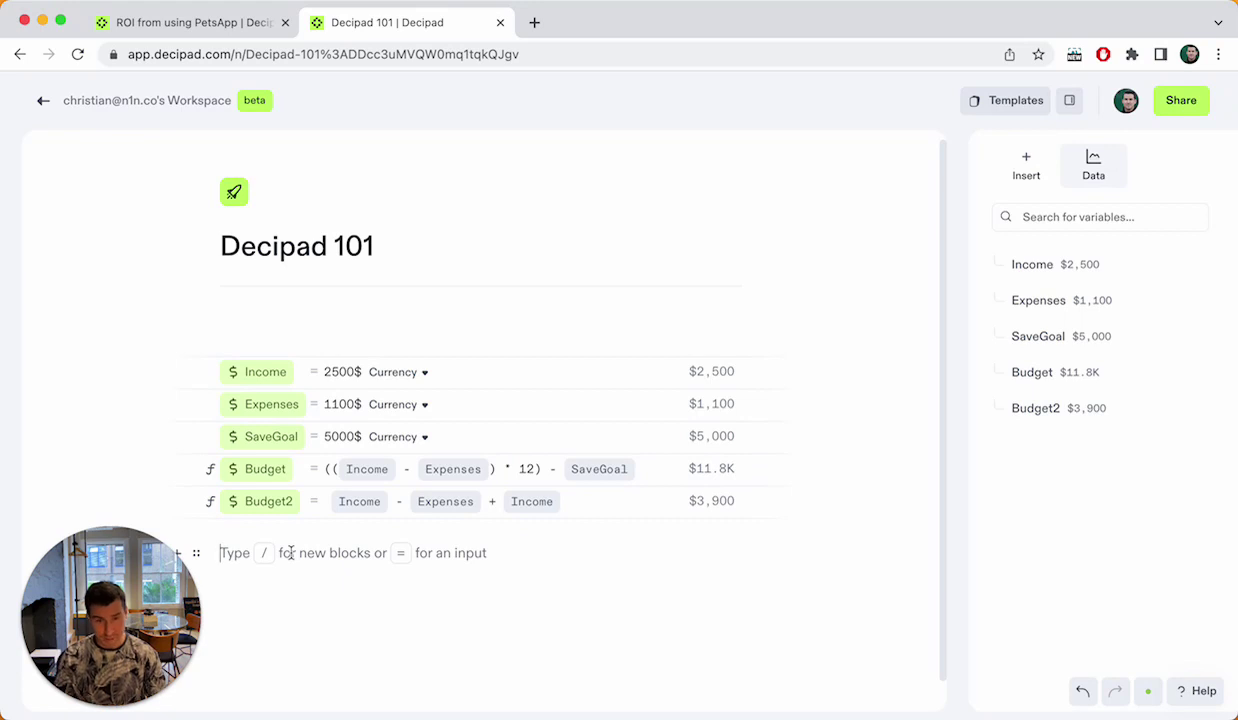
text(If I have tex)
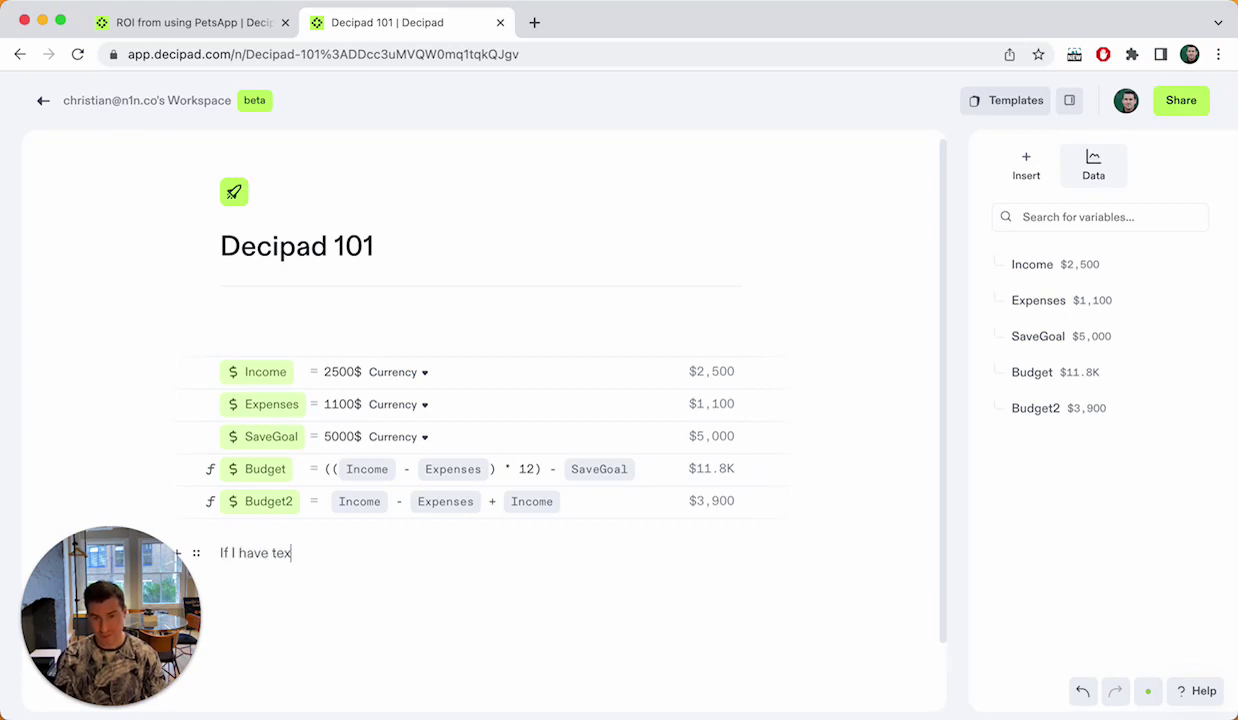
text(t here, then I can dr)
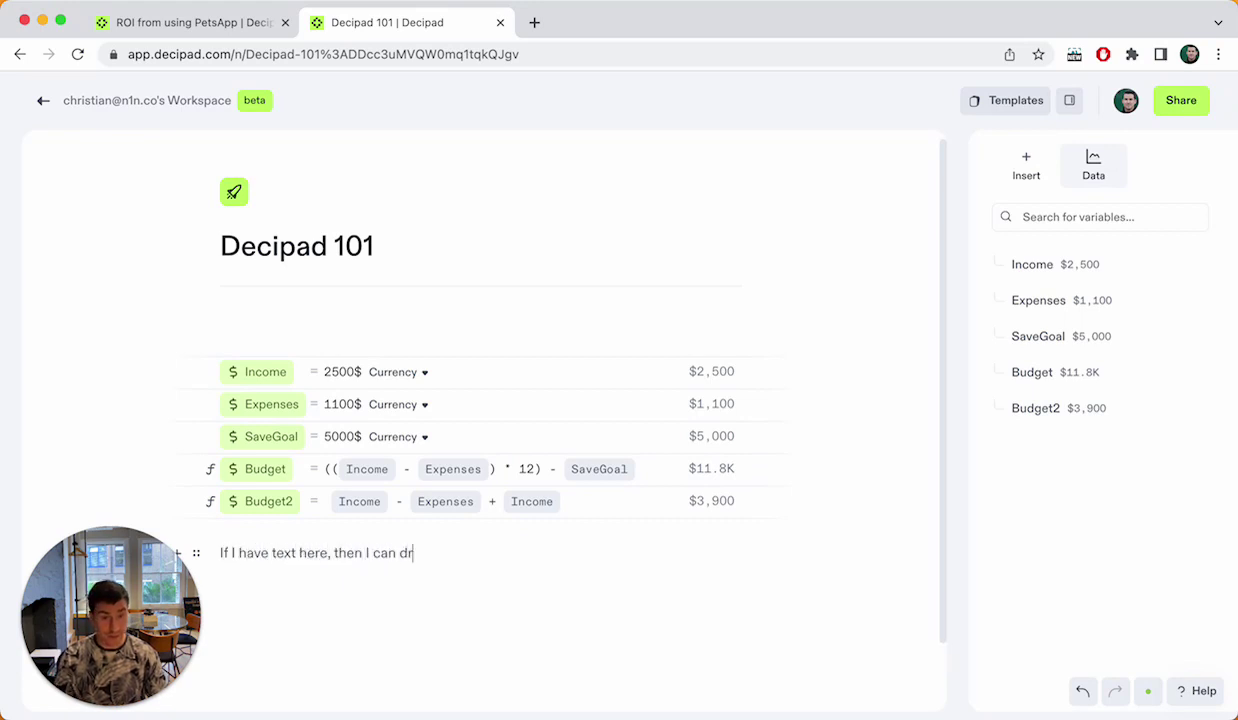
text(ag)
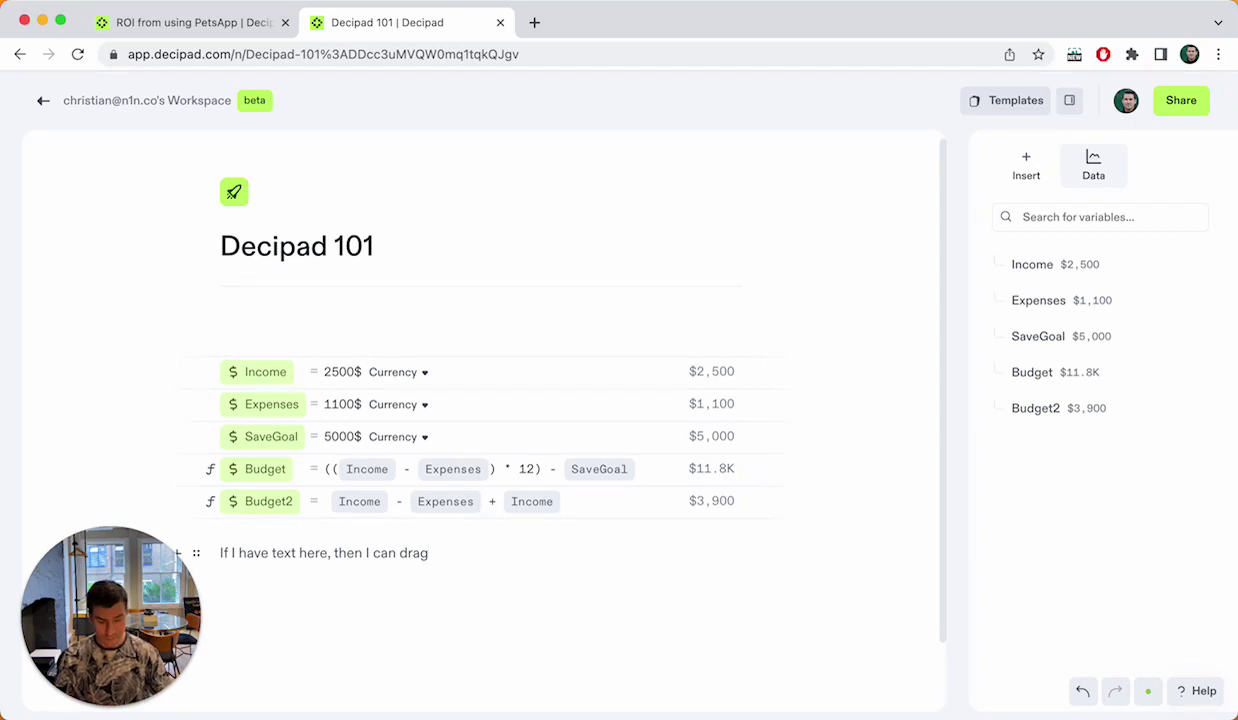
text(:)
drag(288, 466, 445, 566)
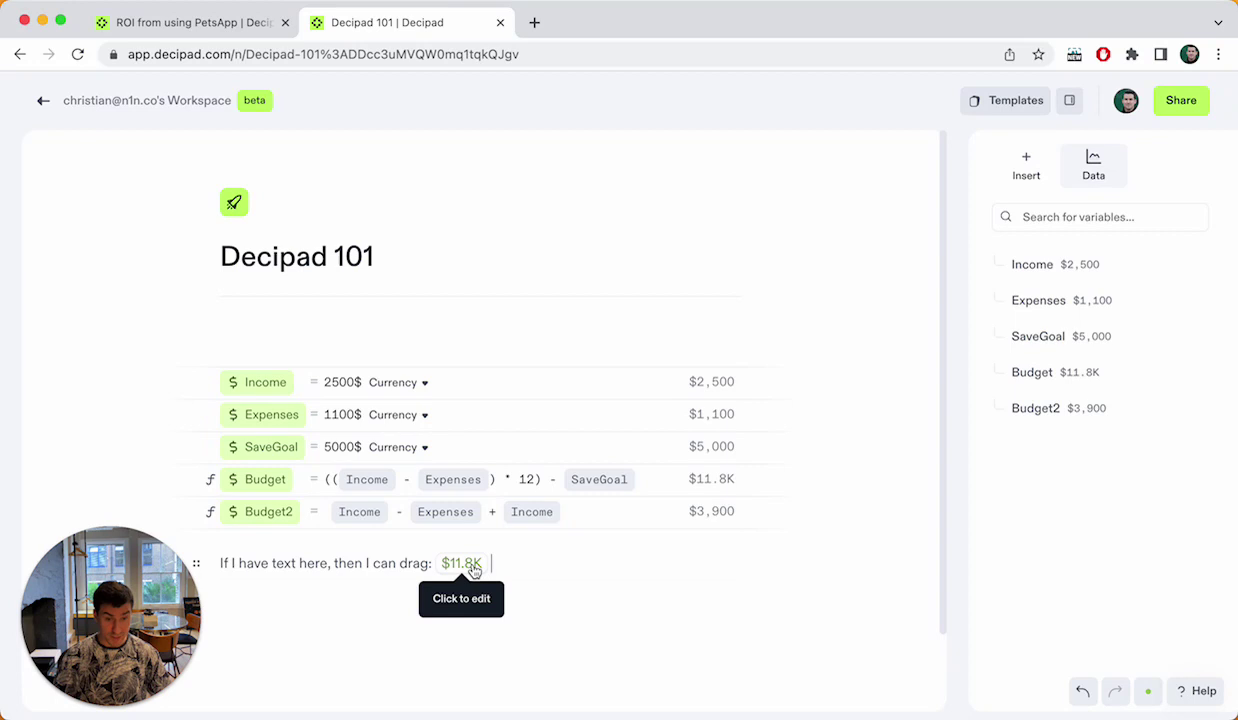
drag(249, 478, 207, 484)
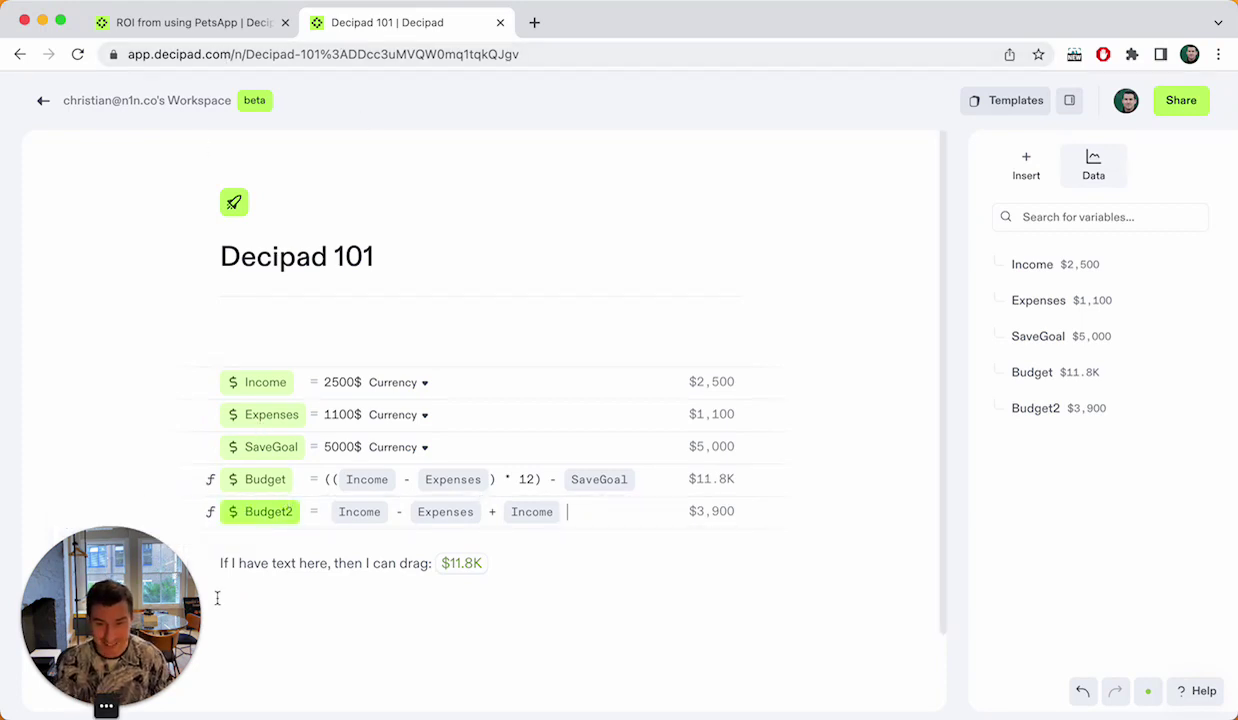
drag(409, 515, 248, 481)
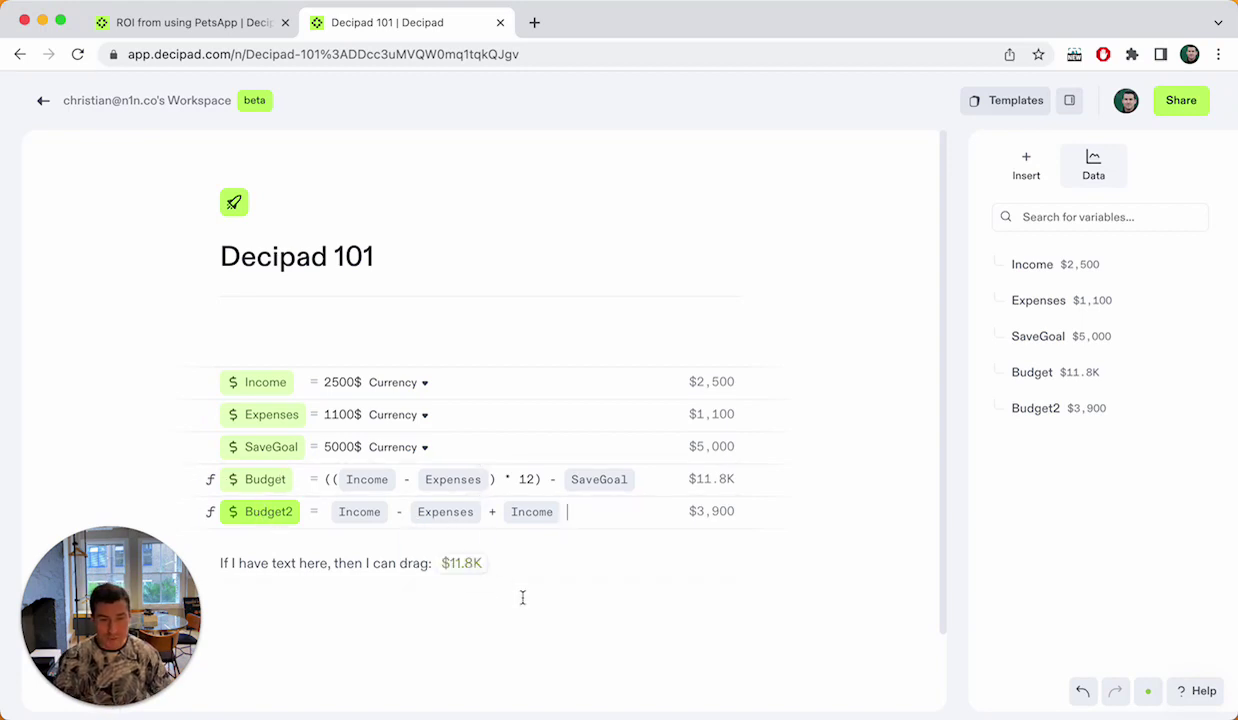
Set the Income value to 2800$.
click(341, 382)
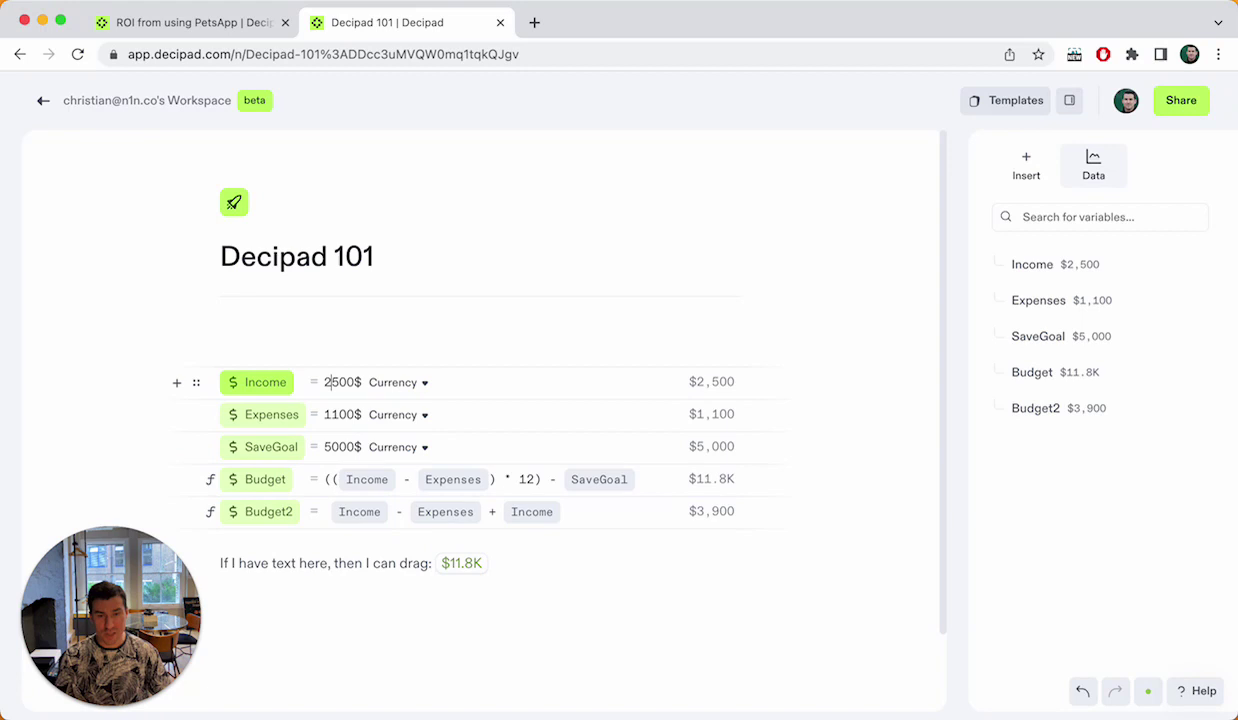
key(BackSpace)
text(8)
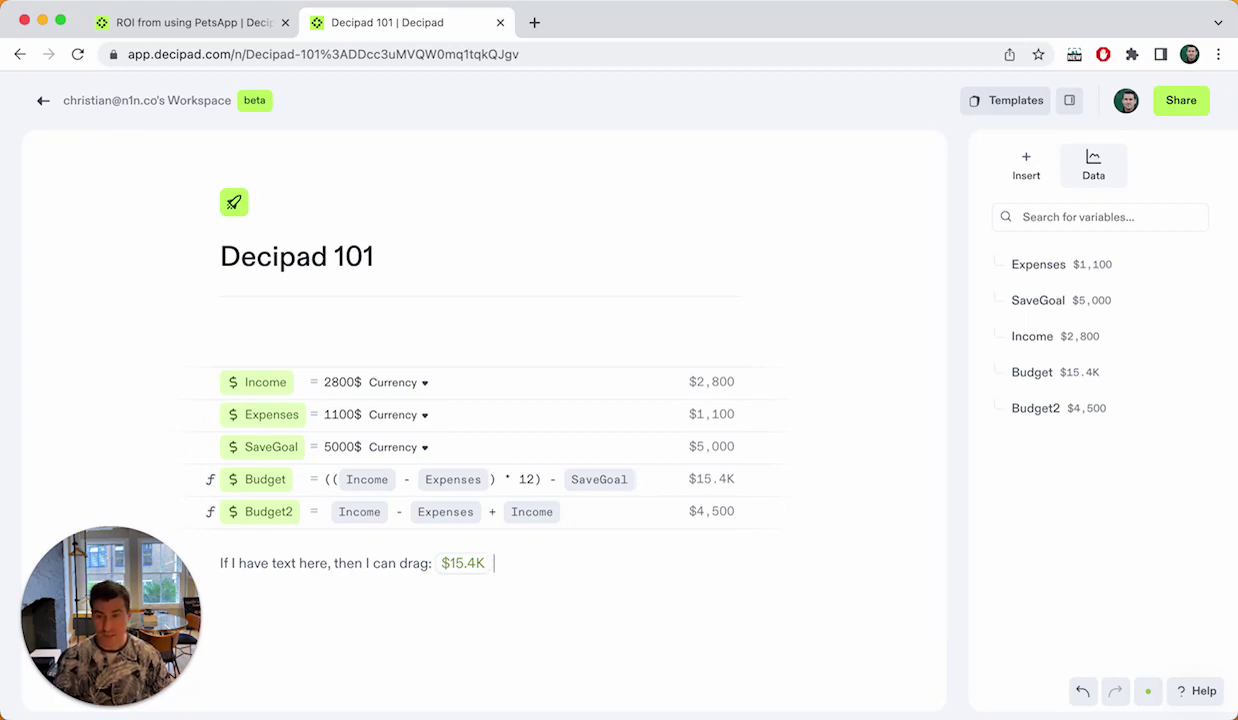
Add the unit "per month" to the Income and Expenses values.
click(354, 383)
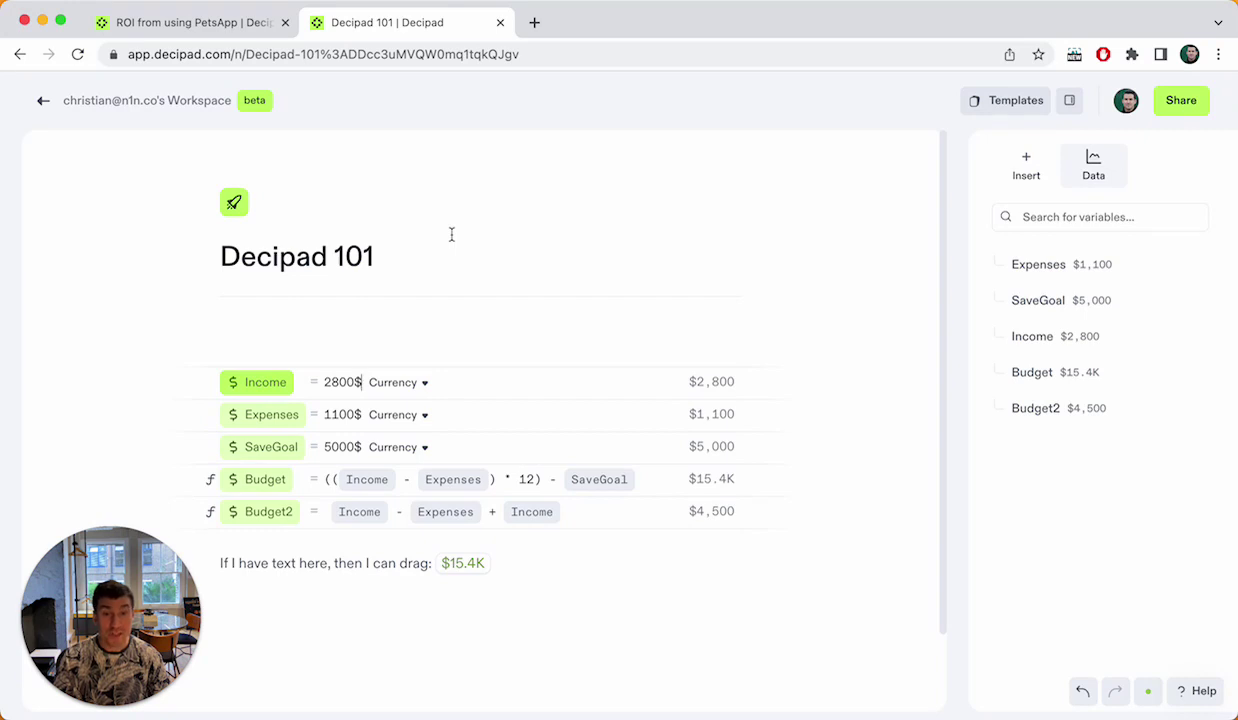
text(per month)
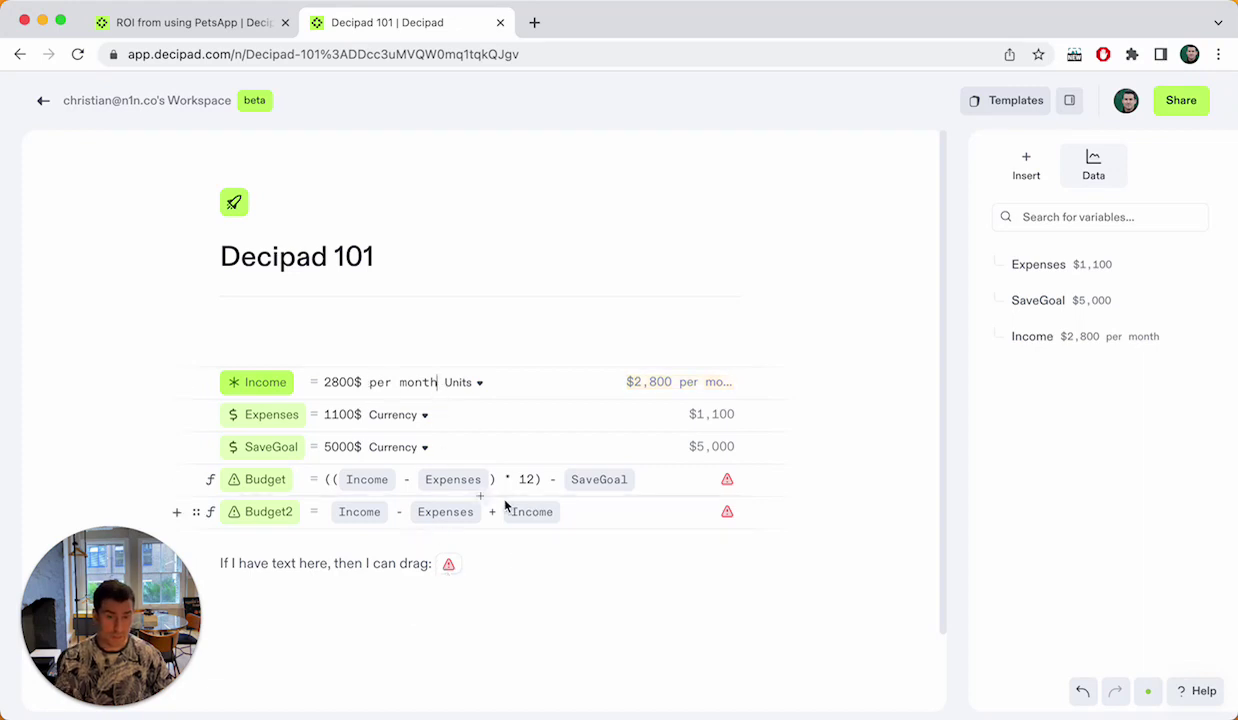
click(345, 414)
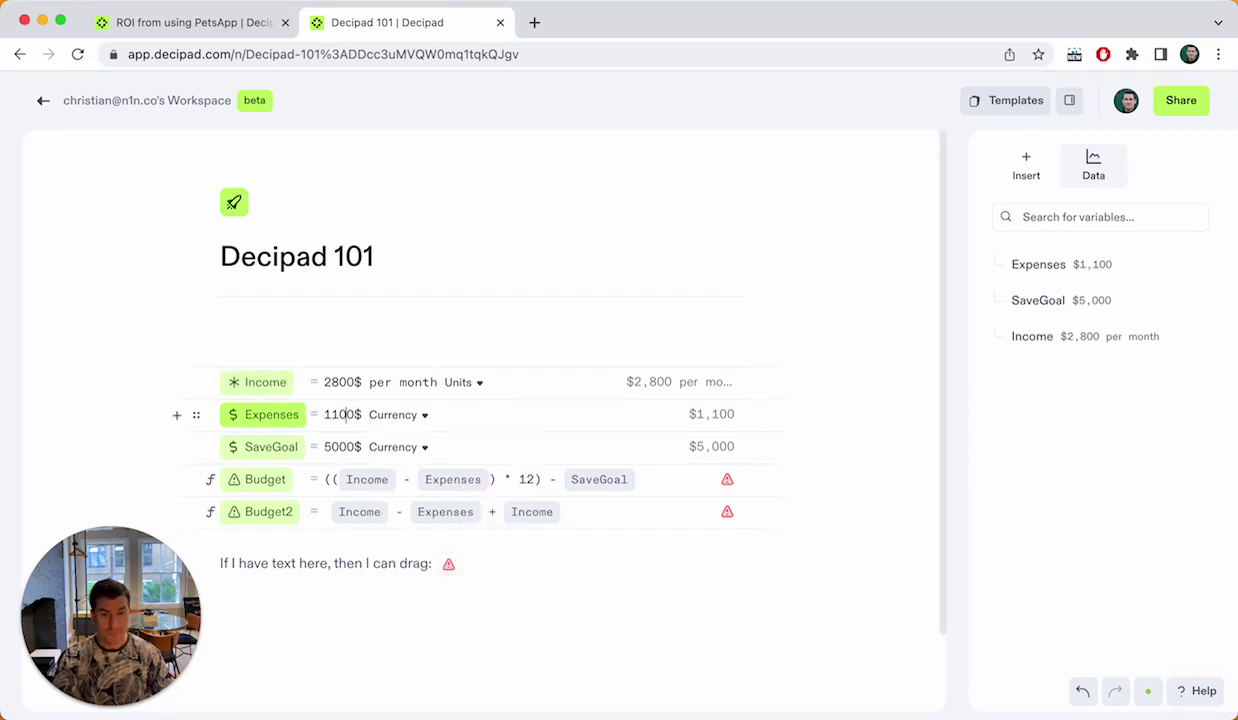
key(End)
text(per month)
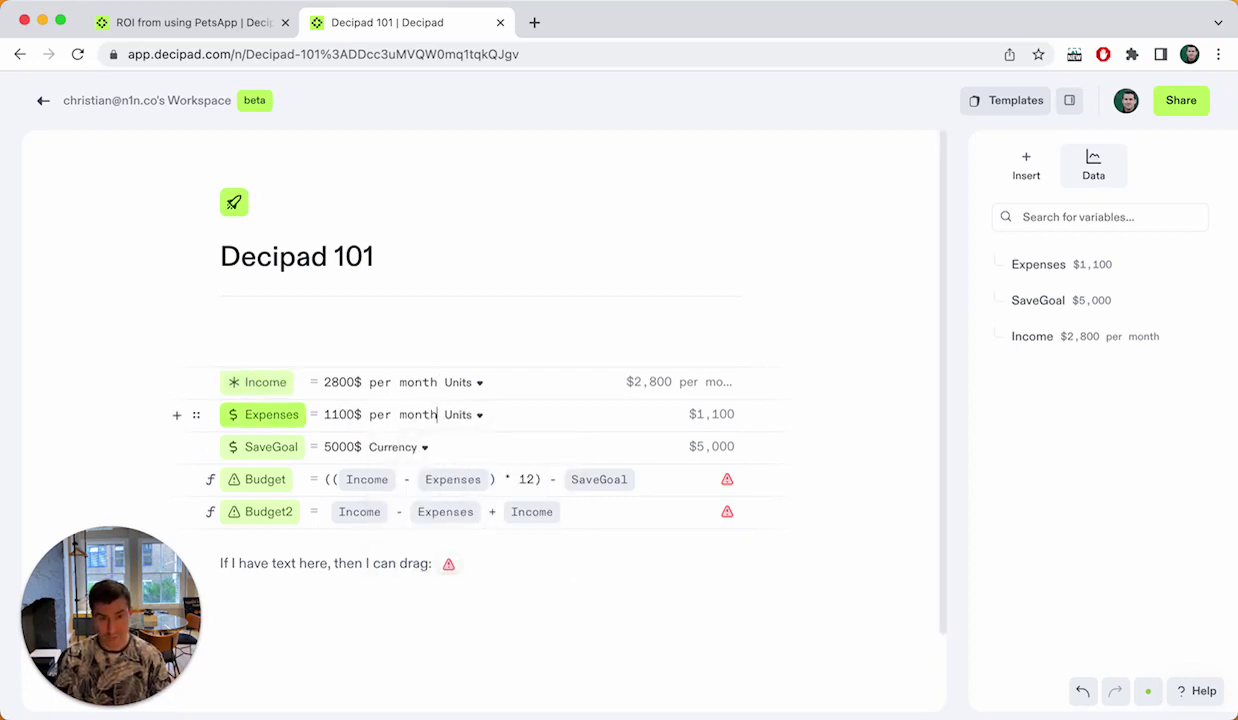
Add the unit "per year" to the SaveGoal value.
click(338, 447)
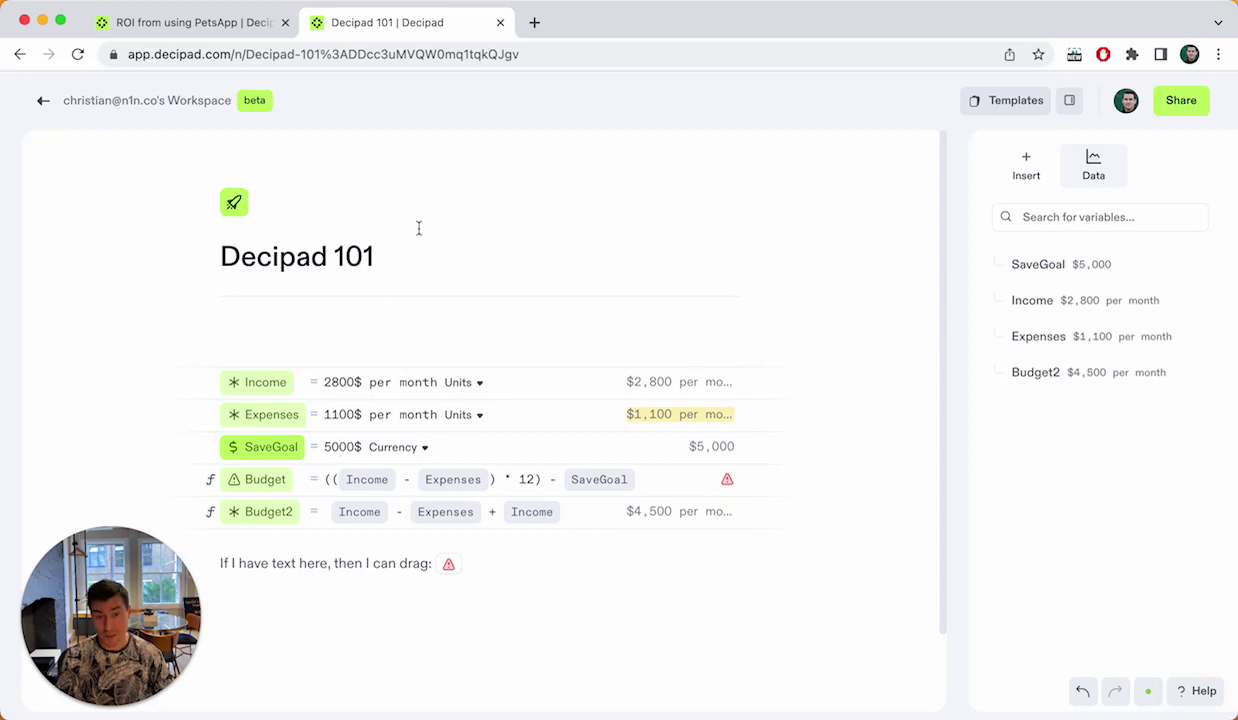
key(Right)
key(Right)
key(Right)
text(per year)
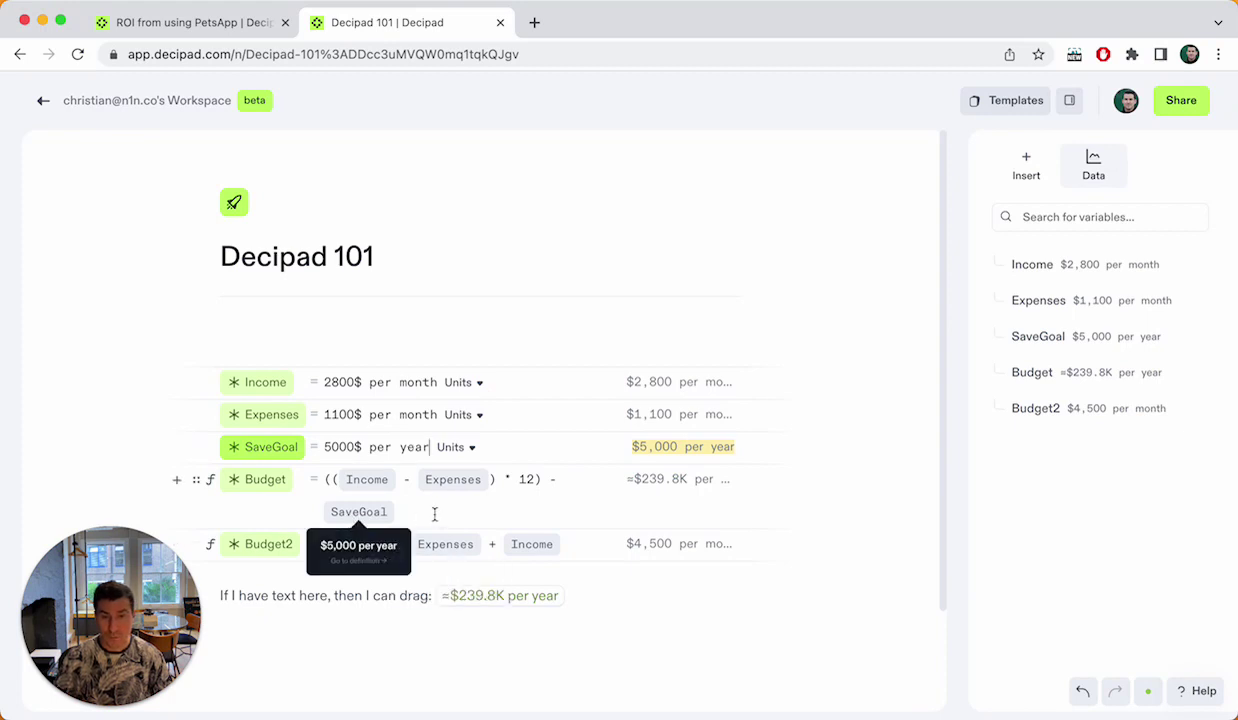
Replace the Budget formula with Income - Expenses - SaveGoal, without the multiplication by 12.
mouse_move(632, 478)
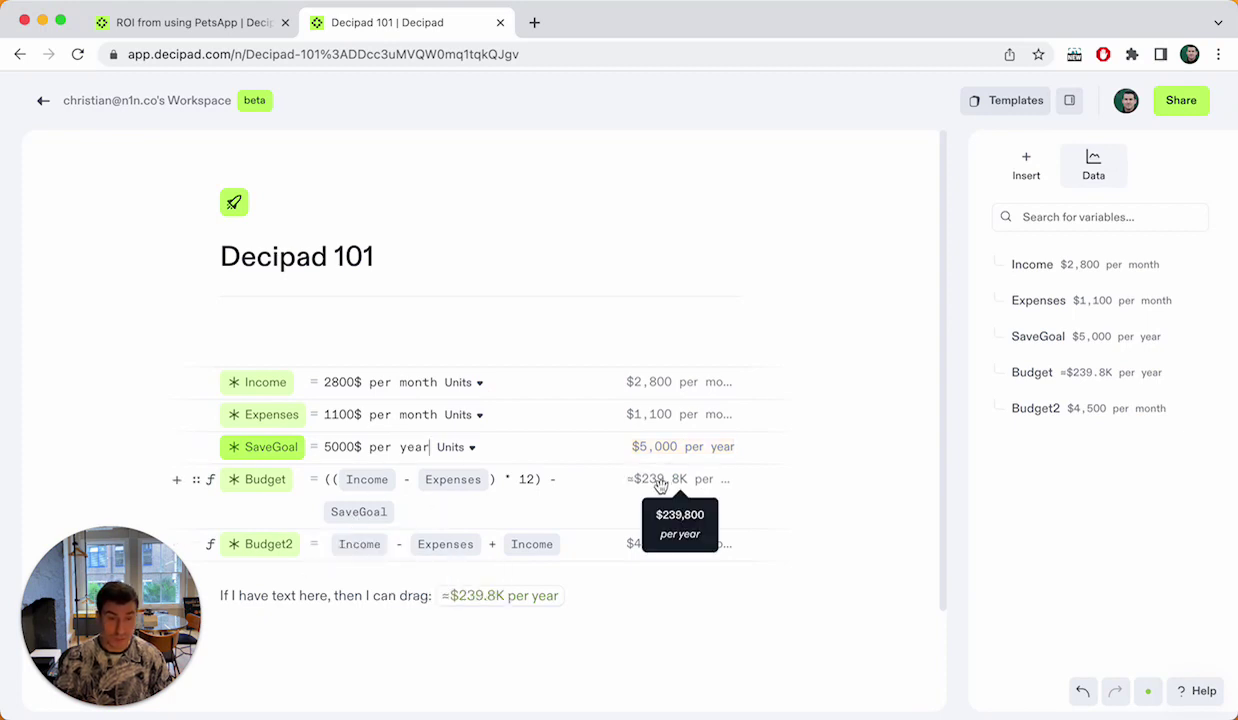
drag(402, 508, 325, 484)
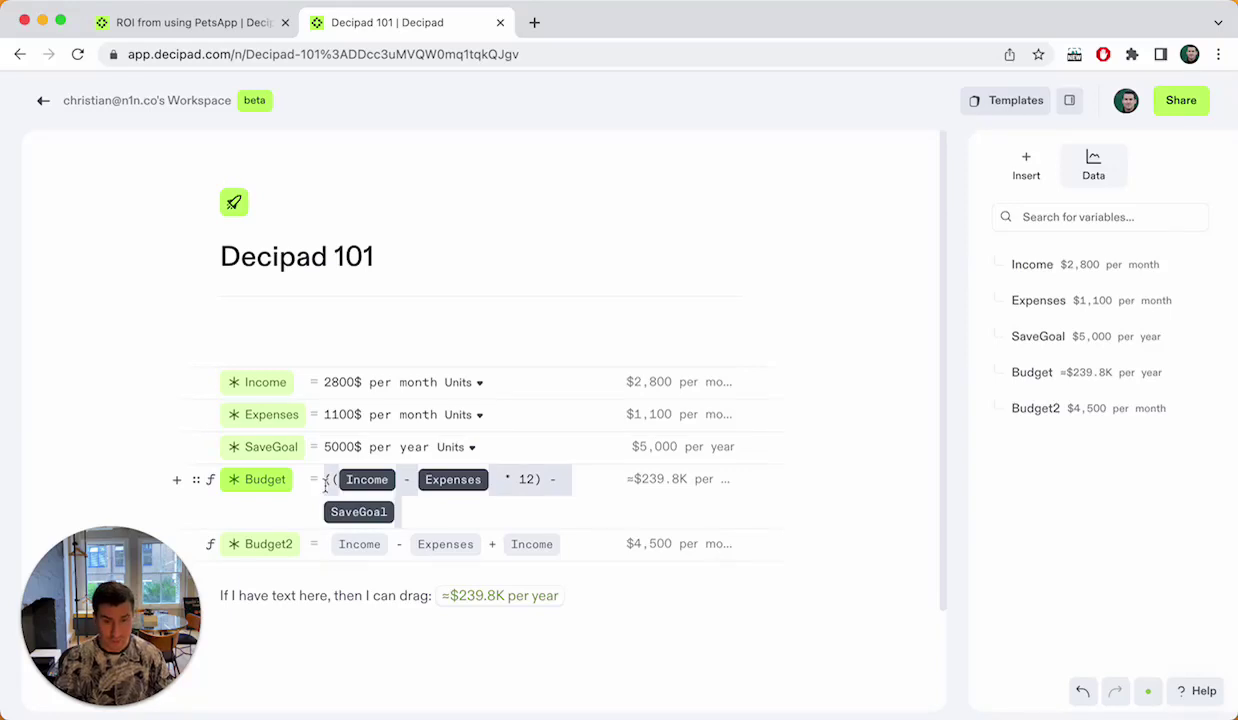
key(BackSpace)
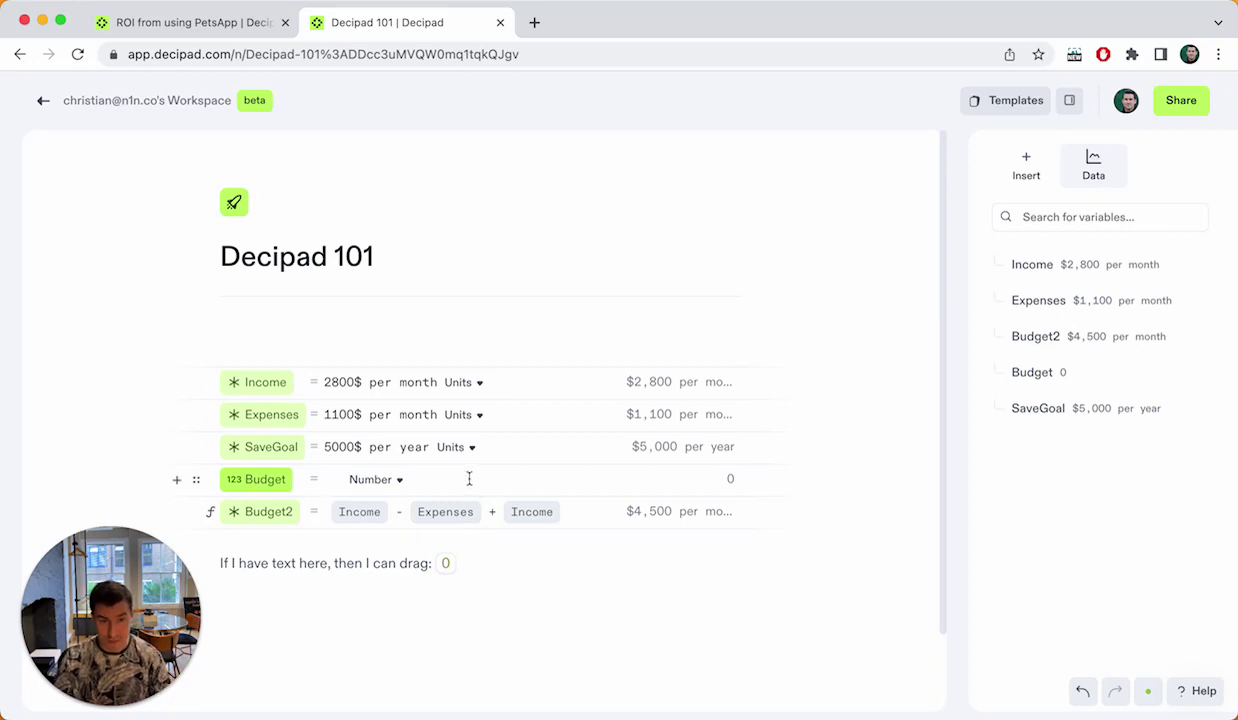
text(Income)
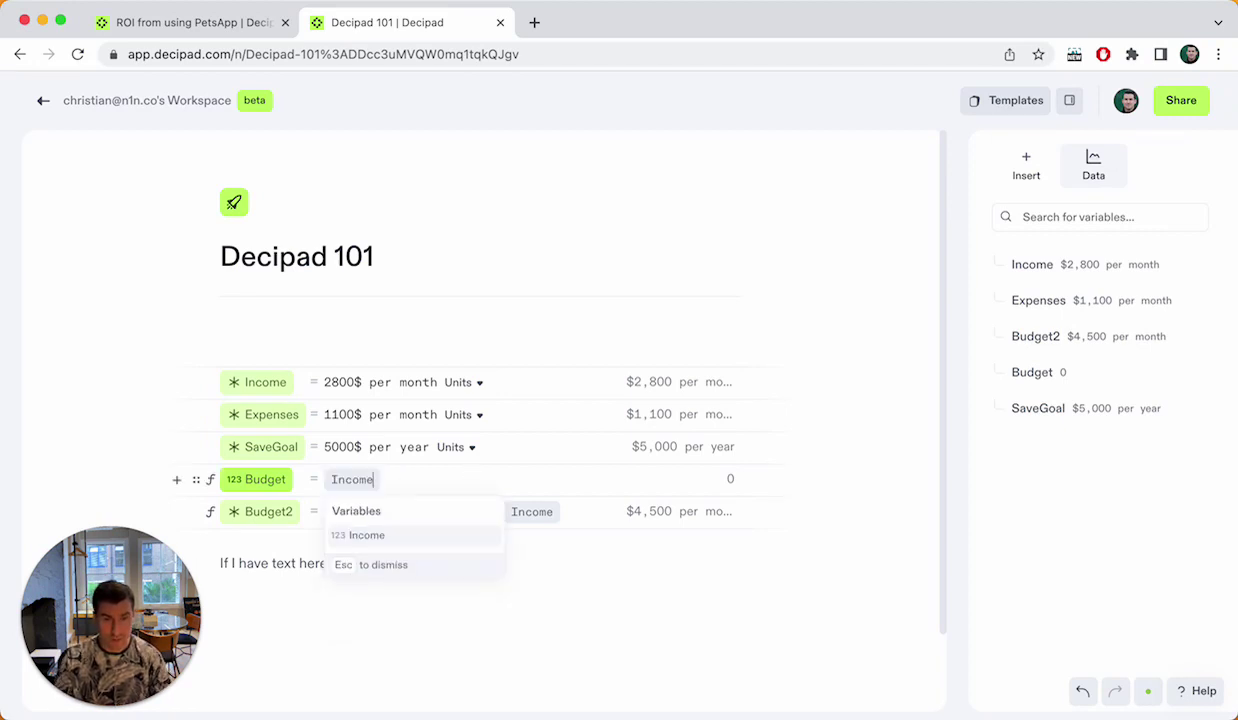
text( - Expenses)
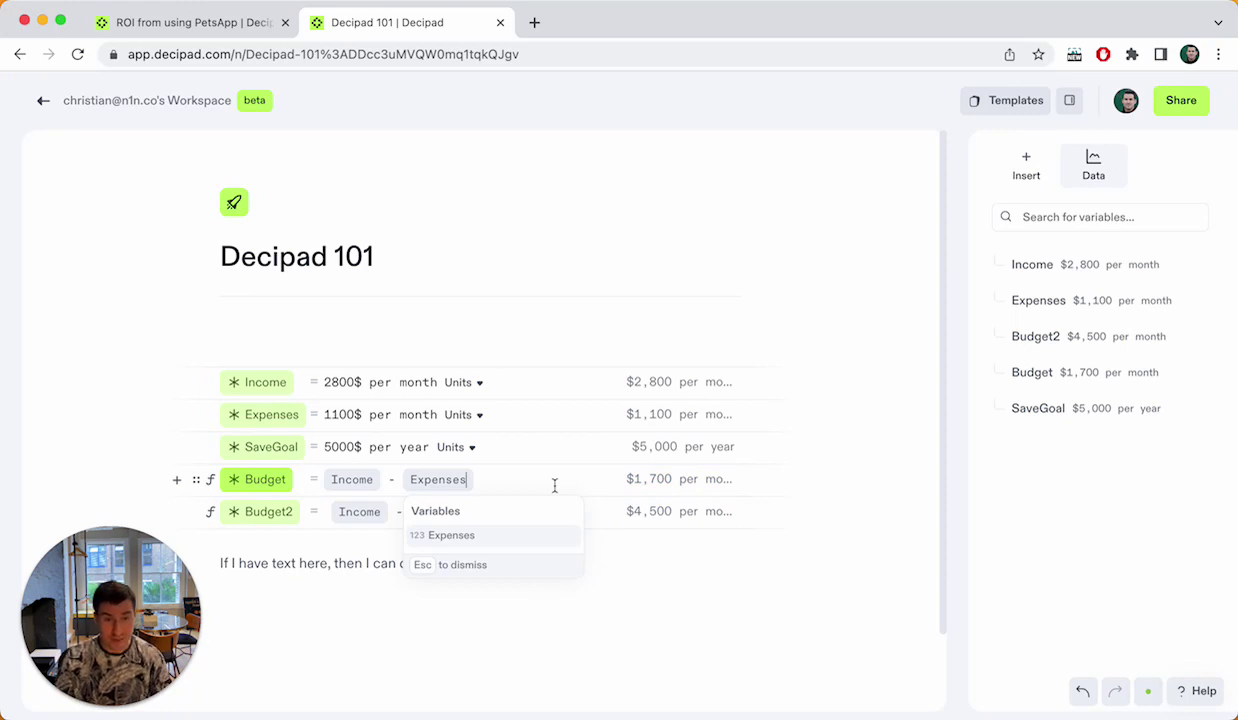
key(Escape)
text(Save)
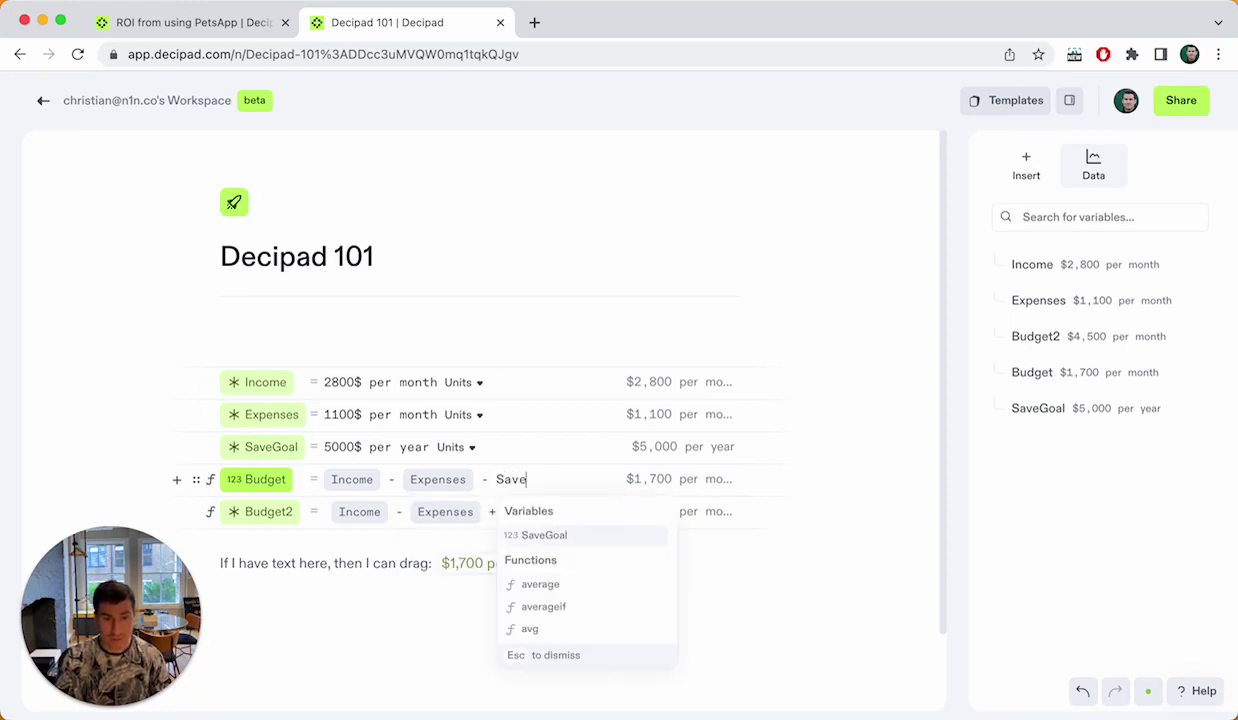
key(Return)
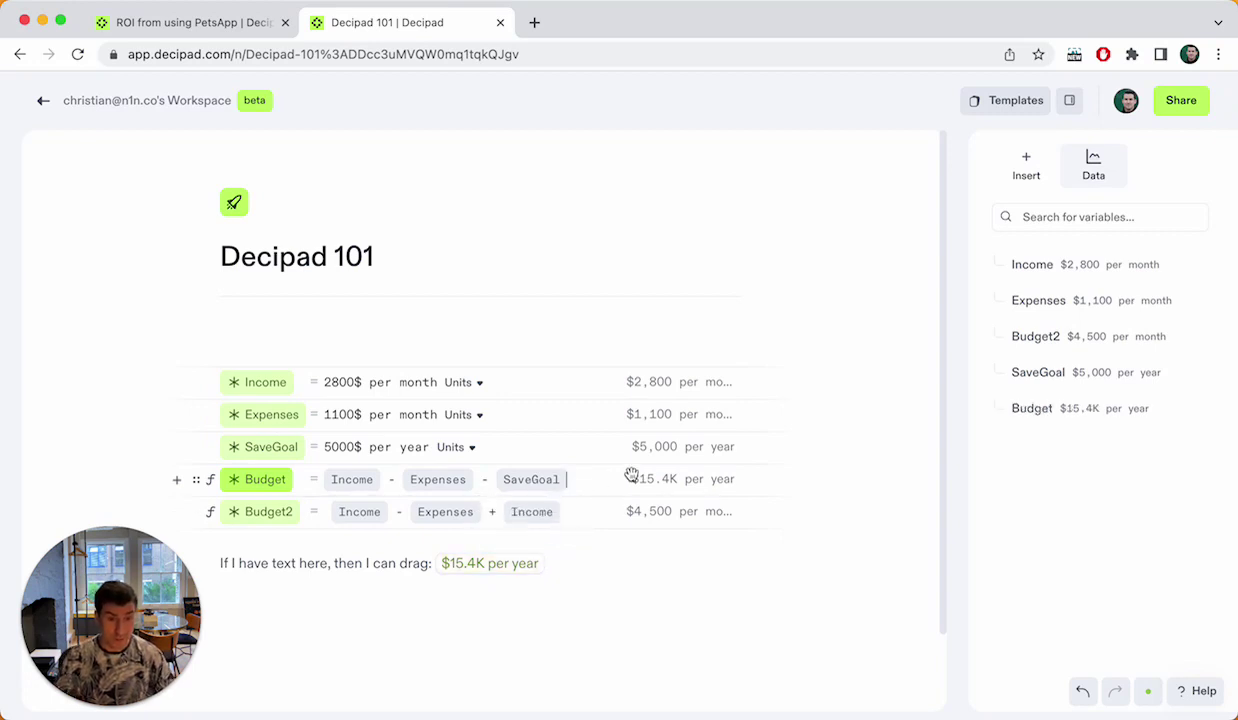
mouse_move(691, 477)
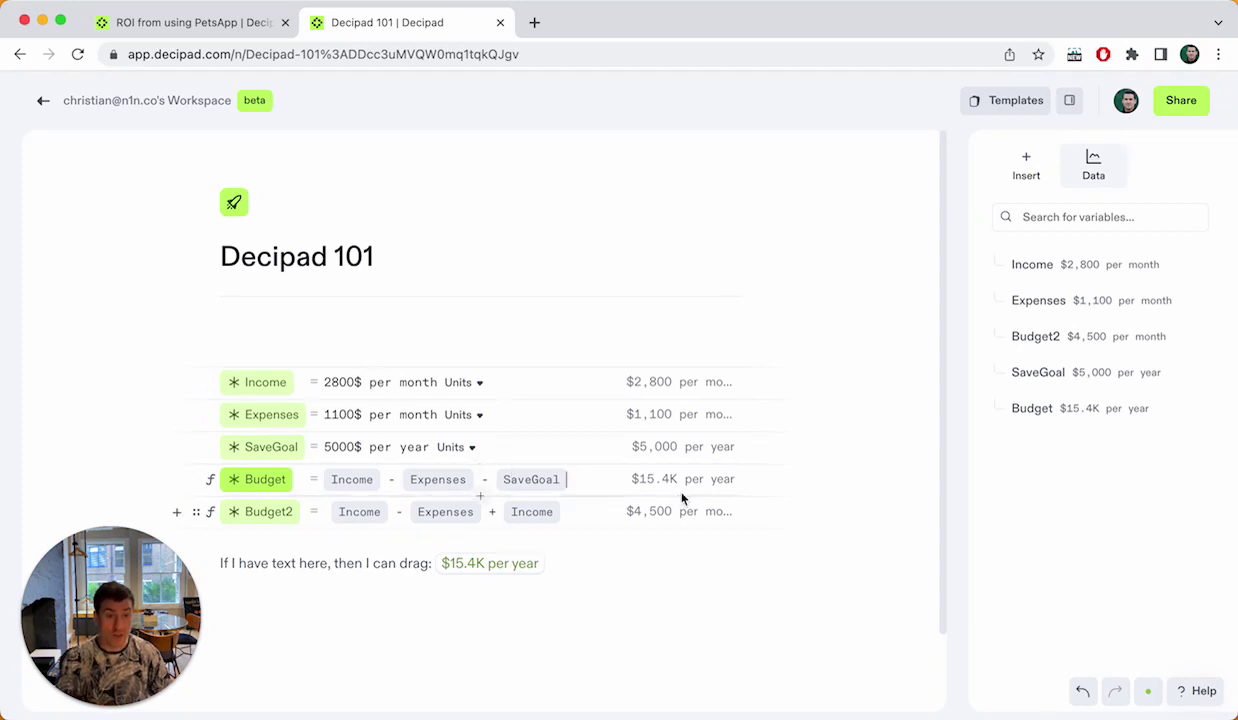
mouse_move(540, 483)
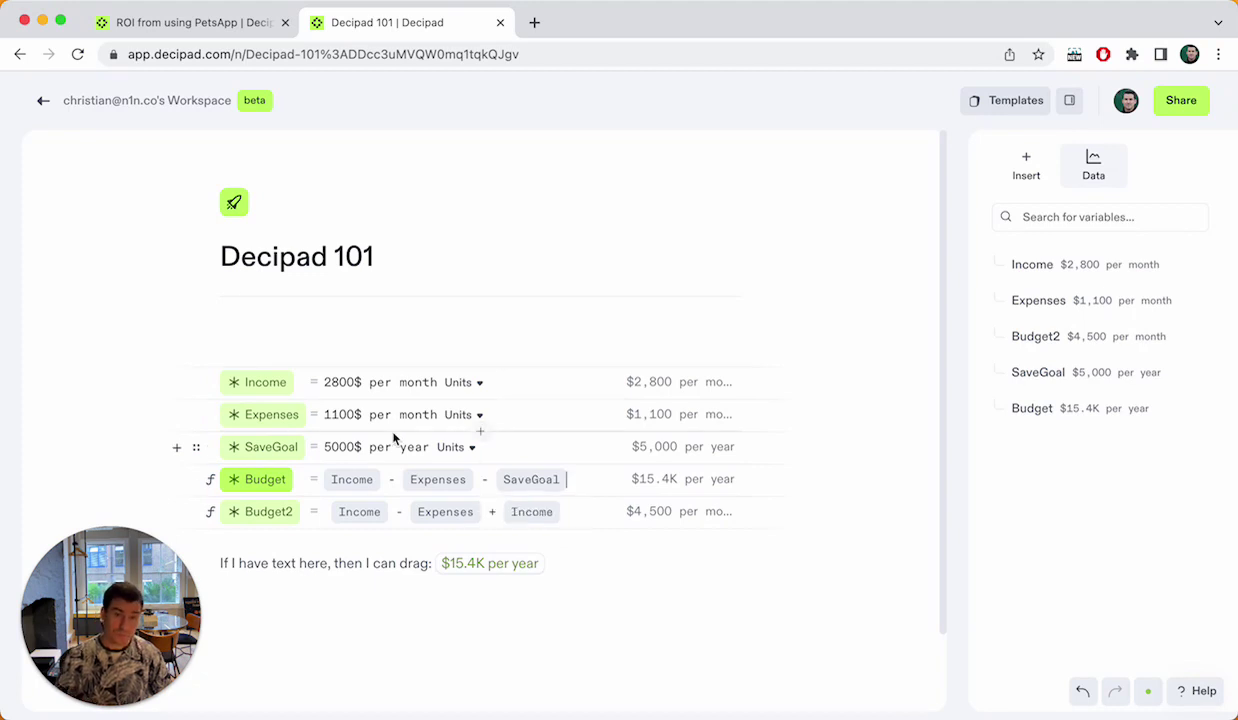
Replace the Budget2 formula with Income - Expenses - SaveGoal in $ per month.
click(591, 519)
key(BackSpace)
key(BackSpace)
key(BackSpace)
key(BackSpace)
key(BackSpace)
key(BackSpace)
key(BackSpace)
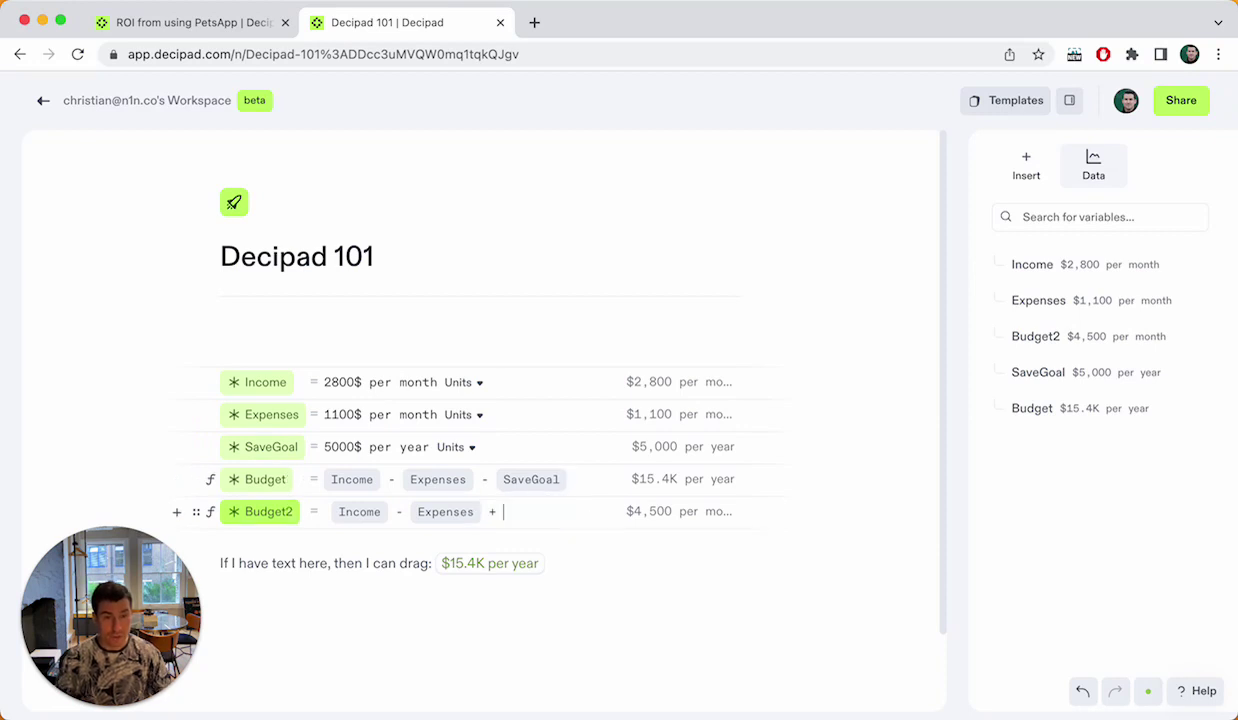
key(BackSpace)
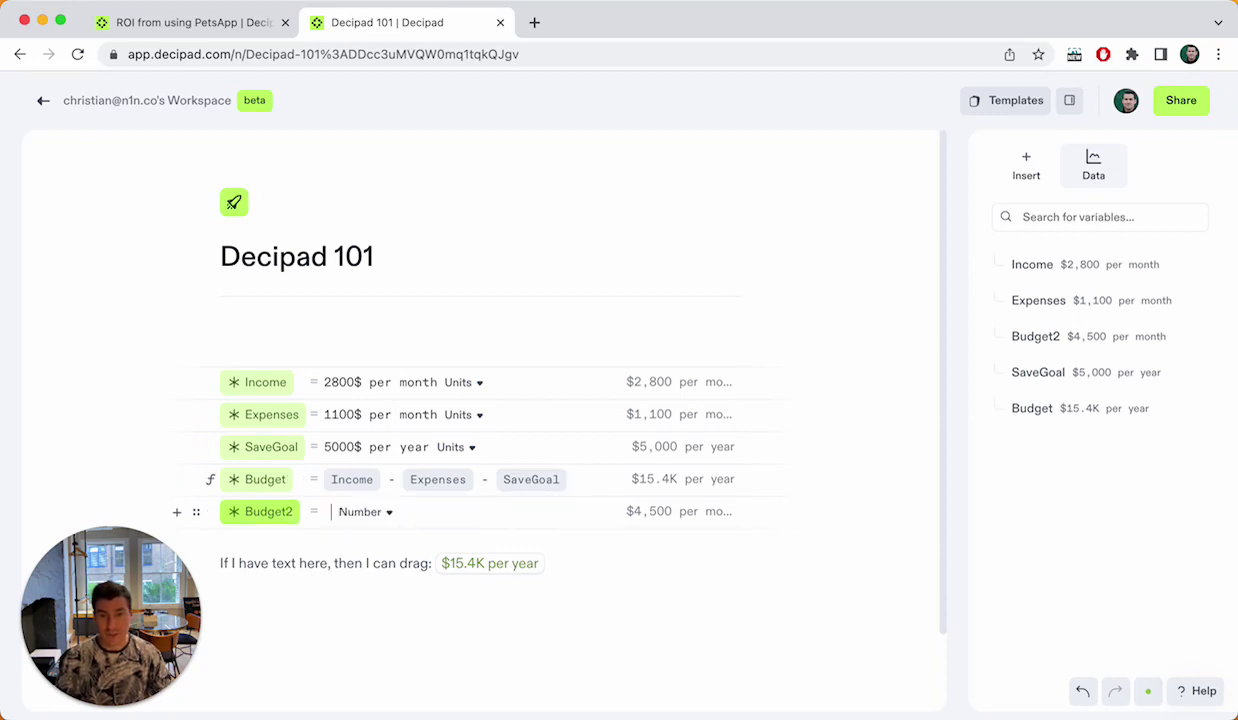
text(I)
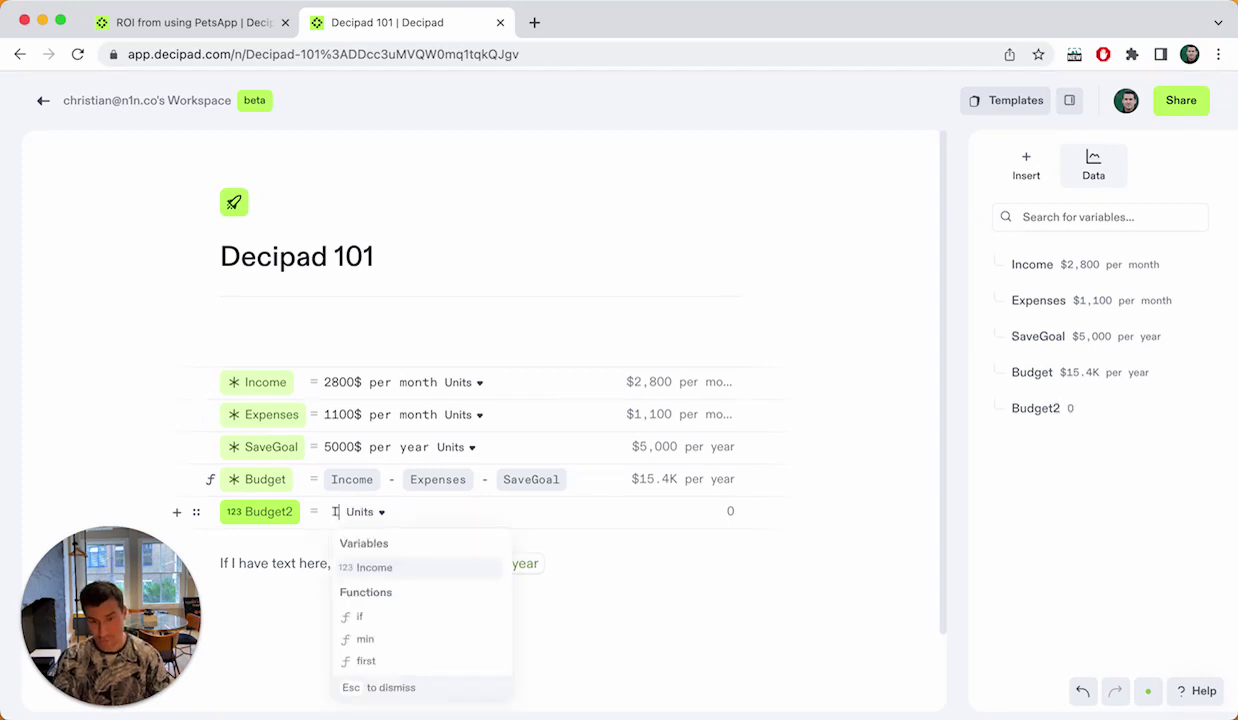
text(ncome -)
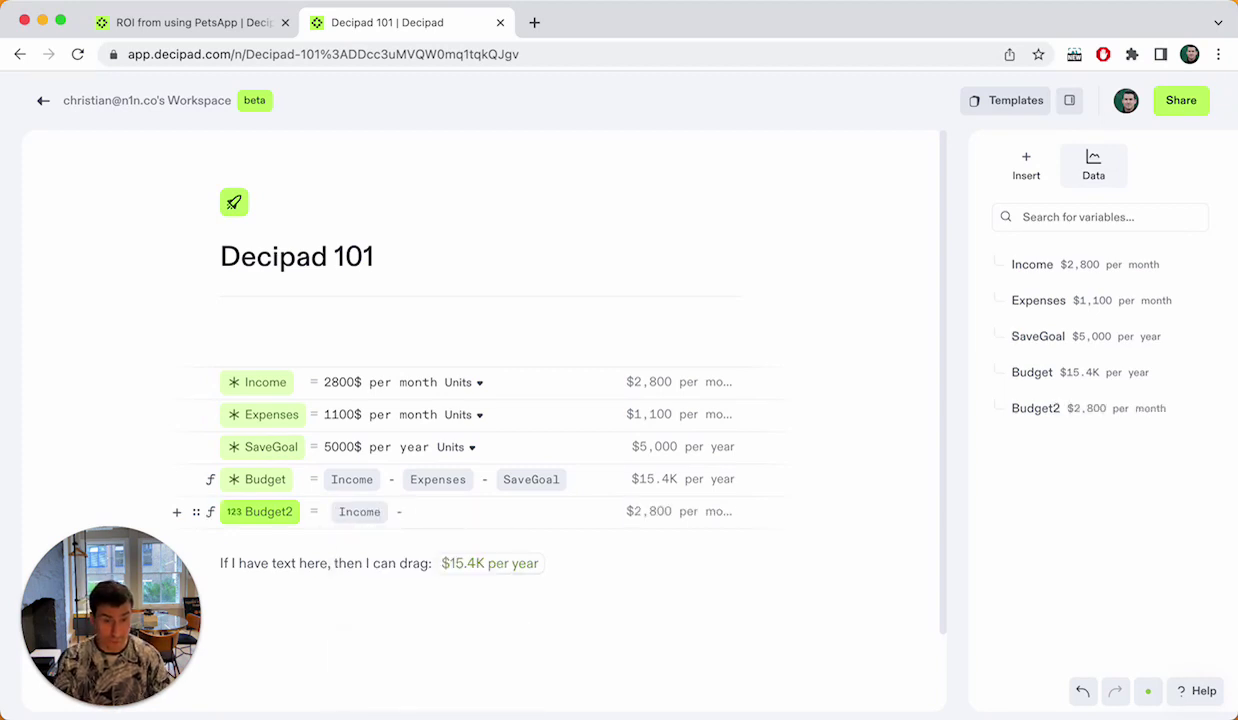
text( Expenses)
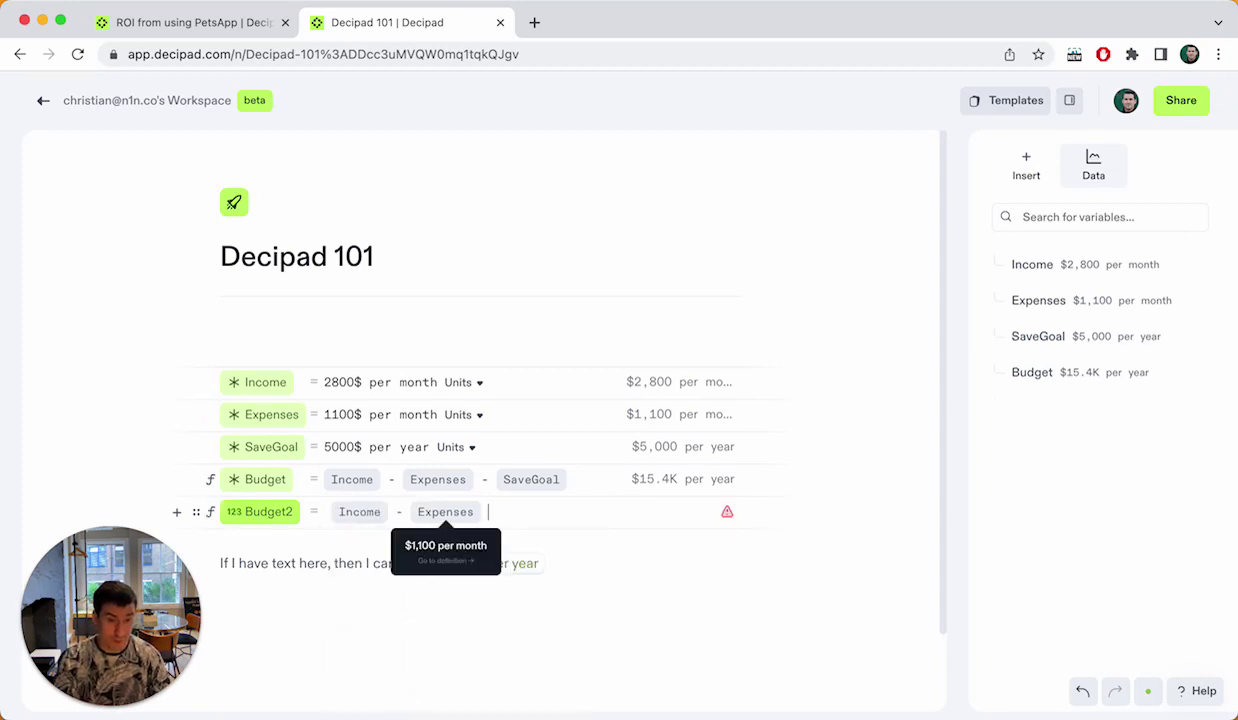
text(- Save)
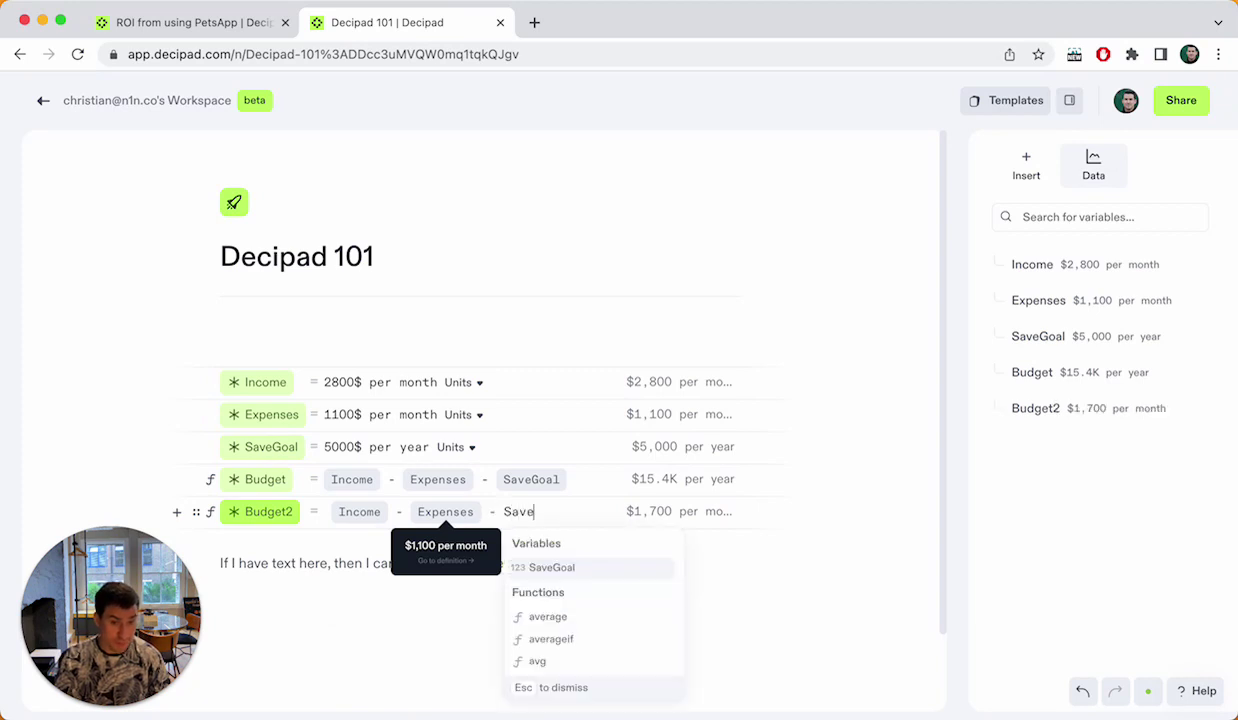
text(goal)
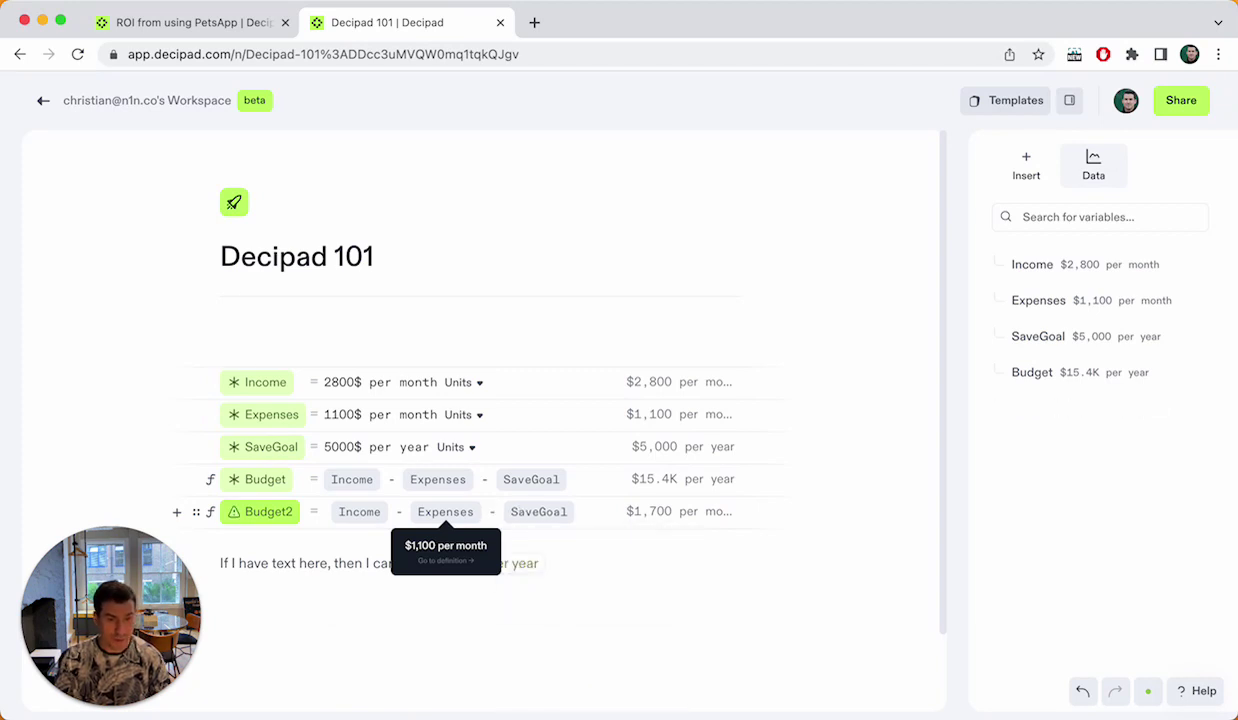
text( in $)
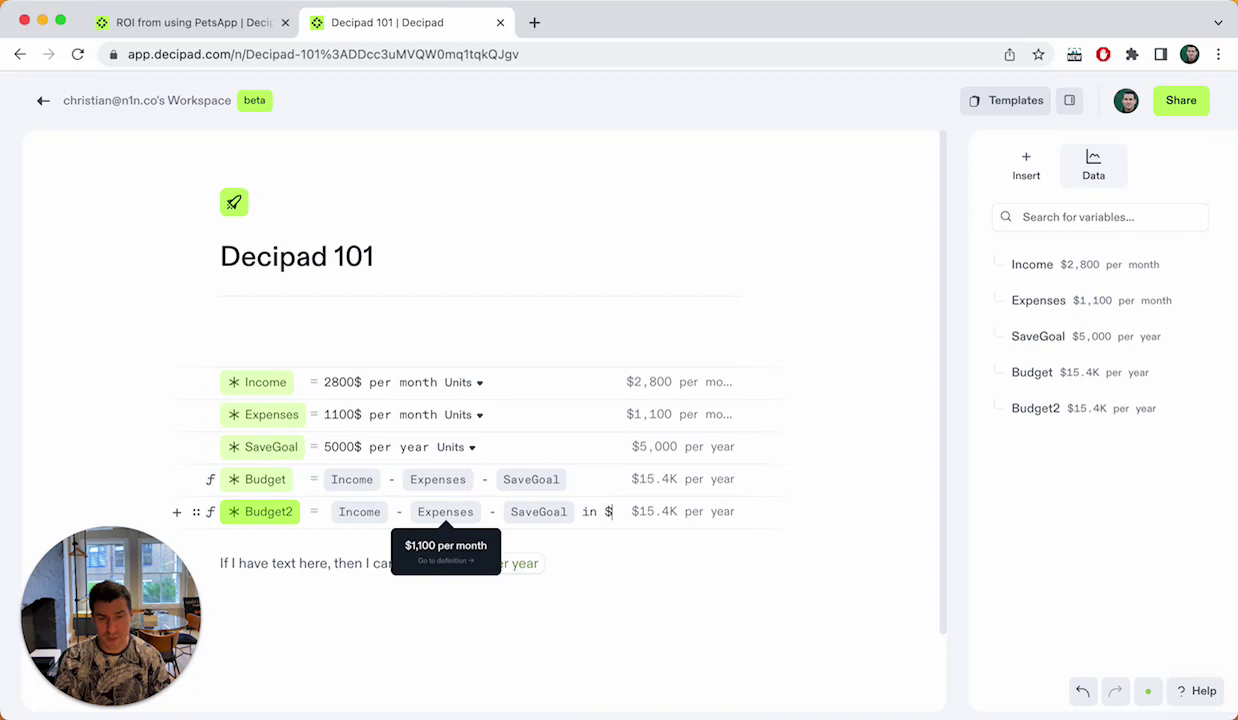
text( per month)
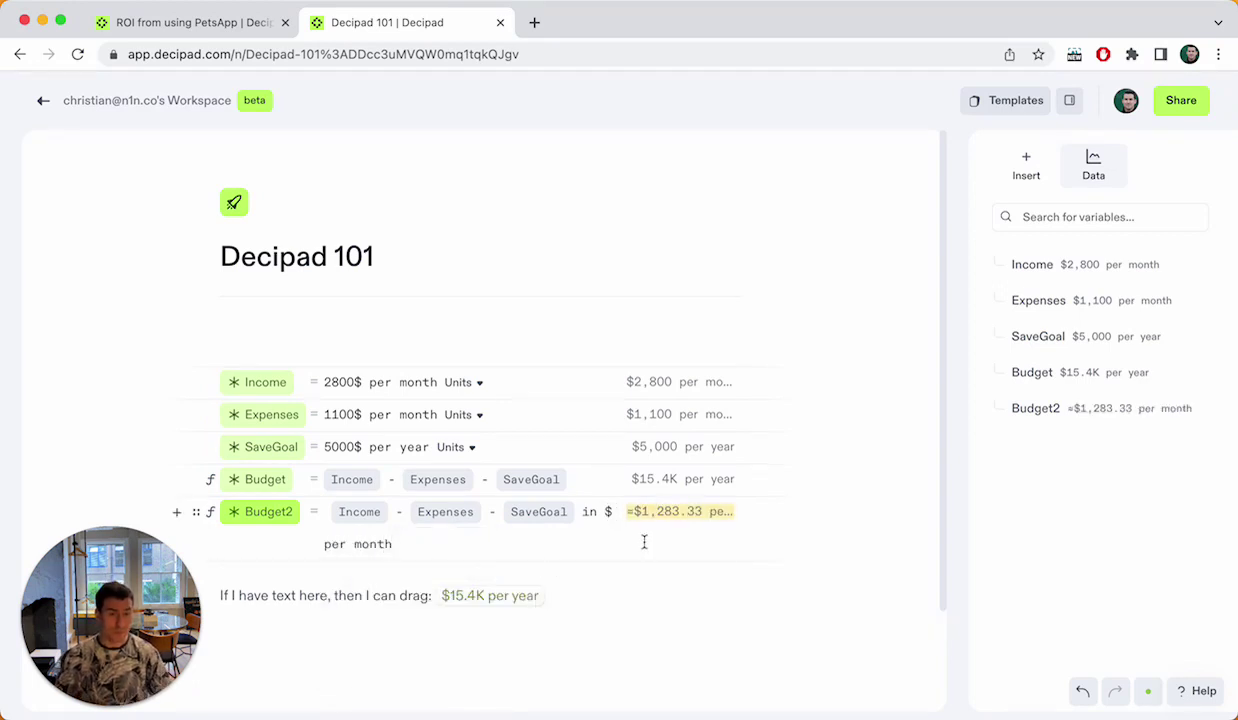
Insert the Budget2 result on the empty line below the title and write "My budget will be" before it.
mouse_move(669, 514)
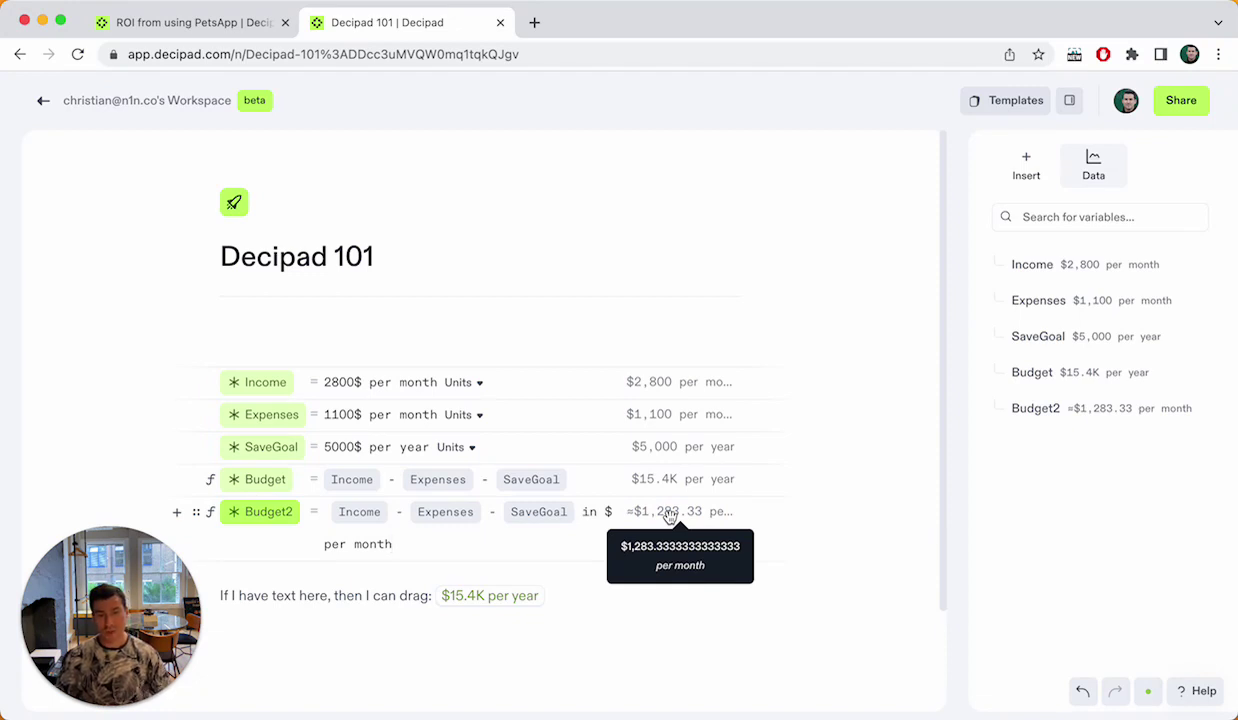
drag(669, 514, 390, 329)
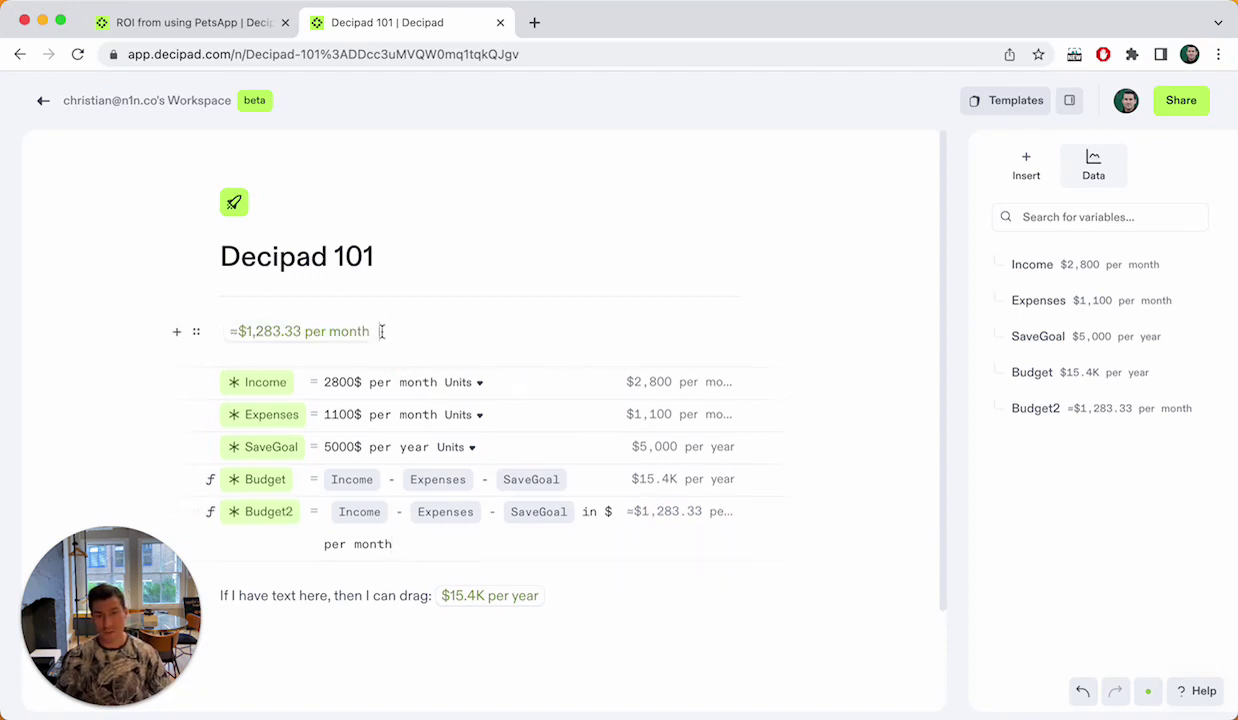
text(My budget will be)
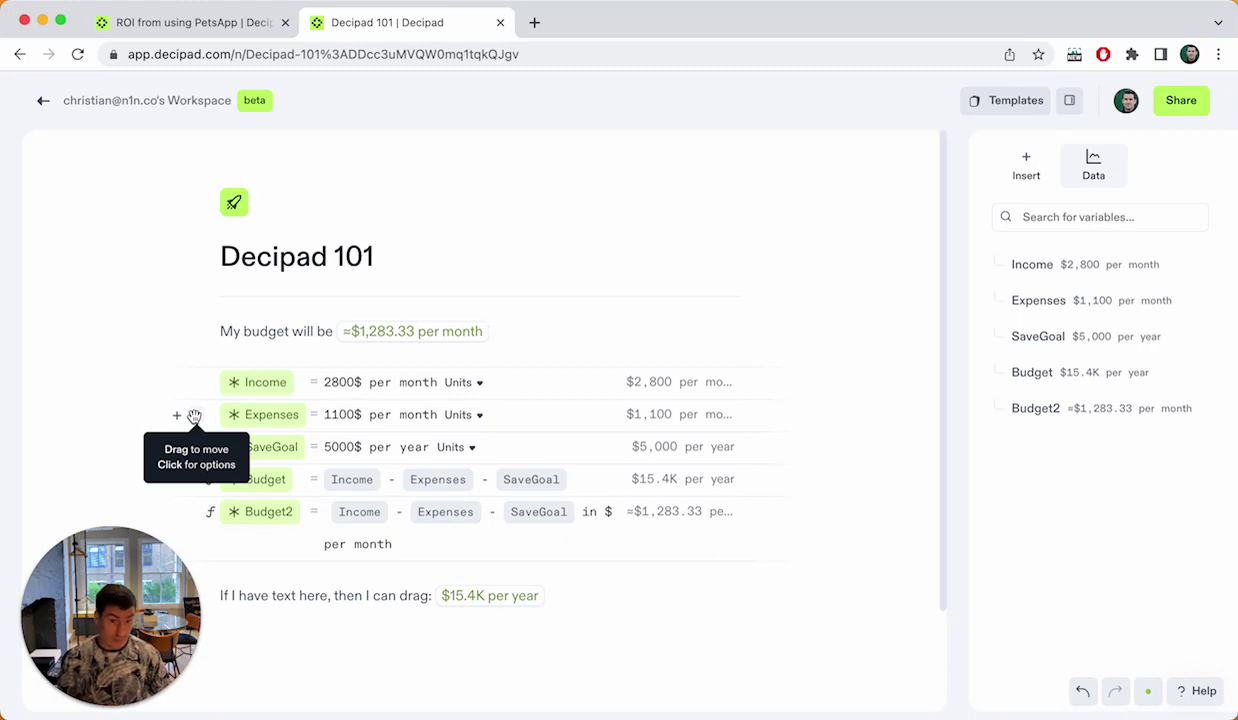
Turn the Expenses input into a widget and move it above Income, directly below the budget sentence.
click(194, 415)
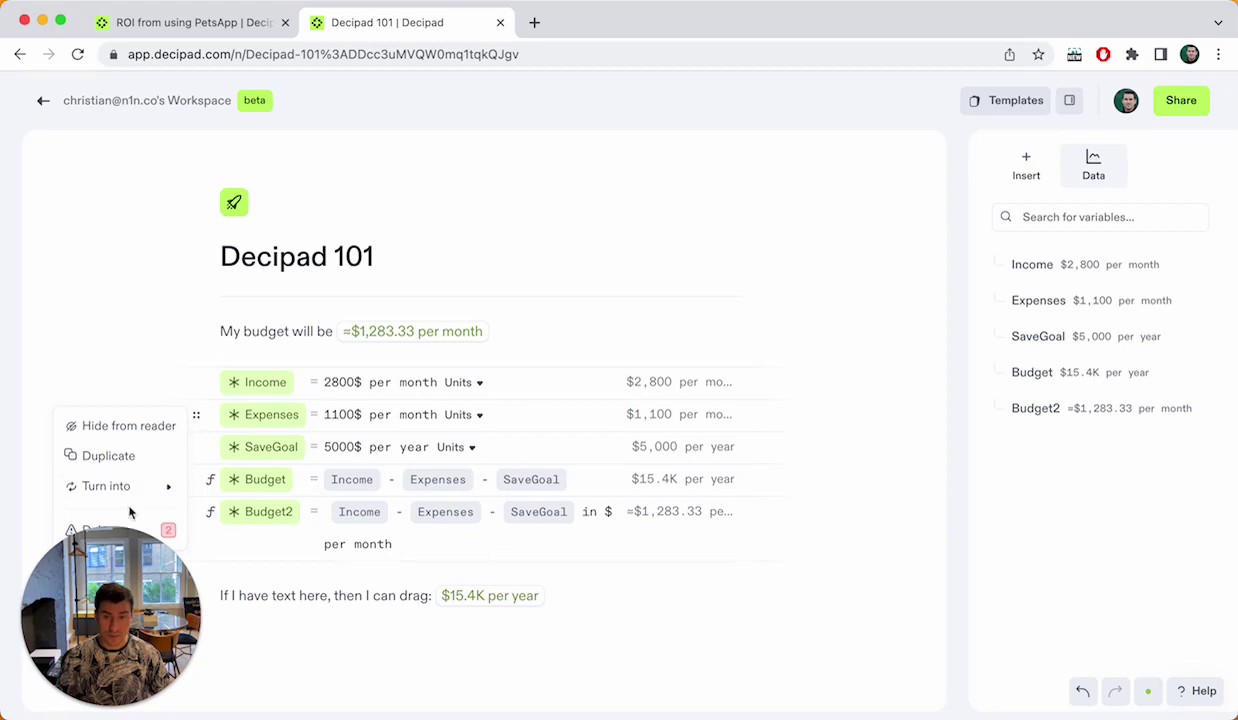
mouse_move(138, 490)
click(229, 494)
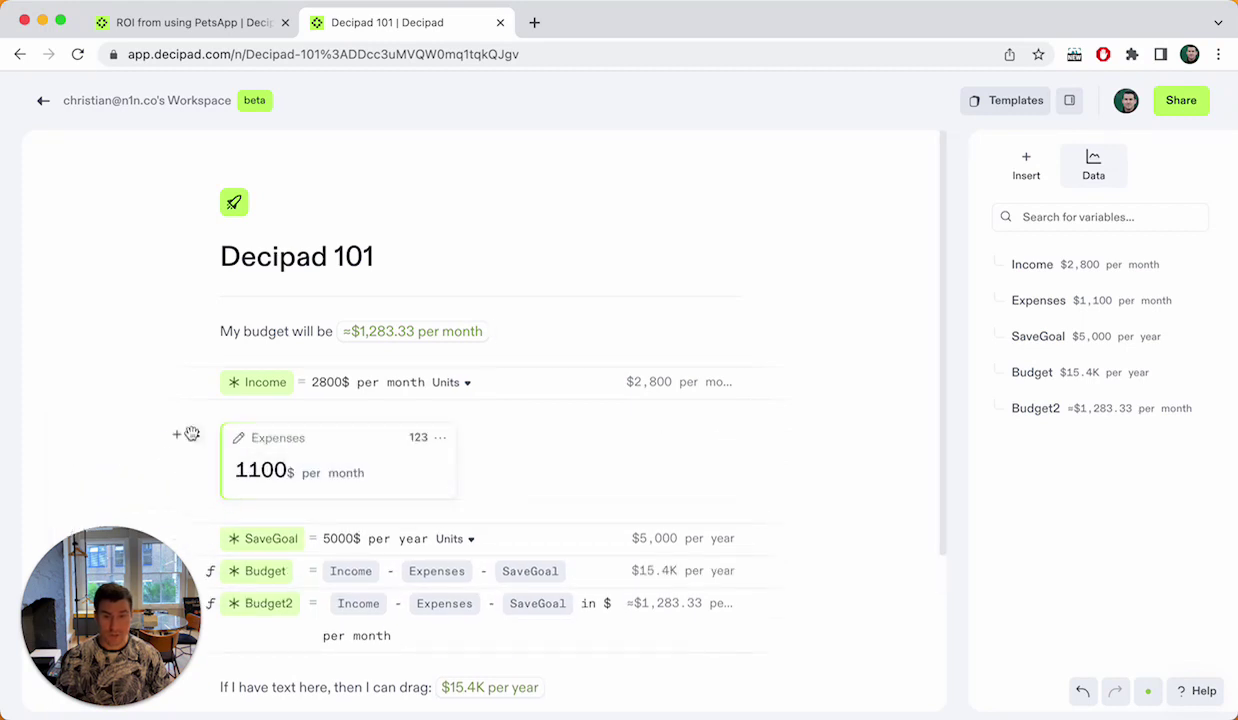
drag(194, 436, 221, 337)
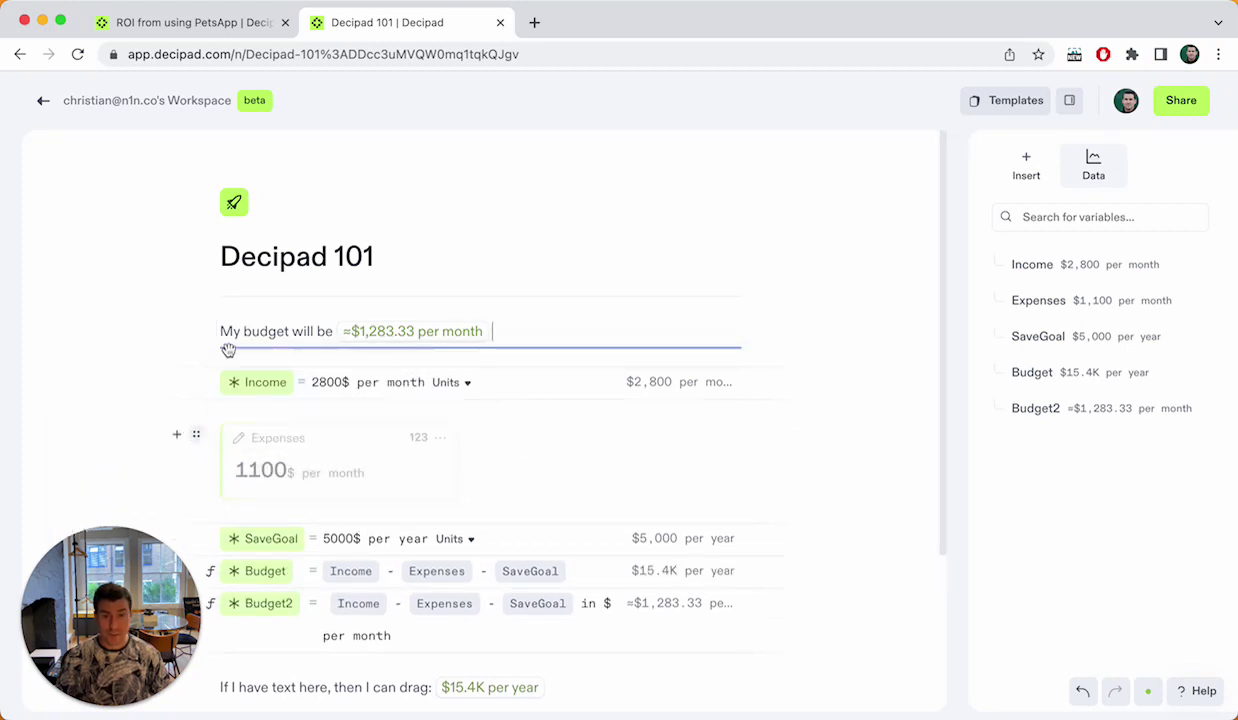
scroll(76, 348, down, 2)
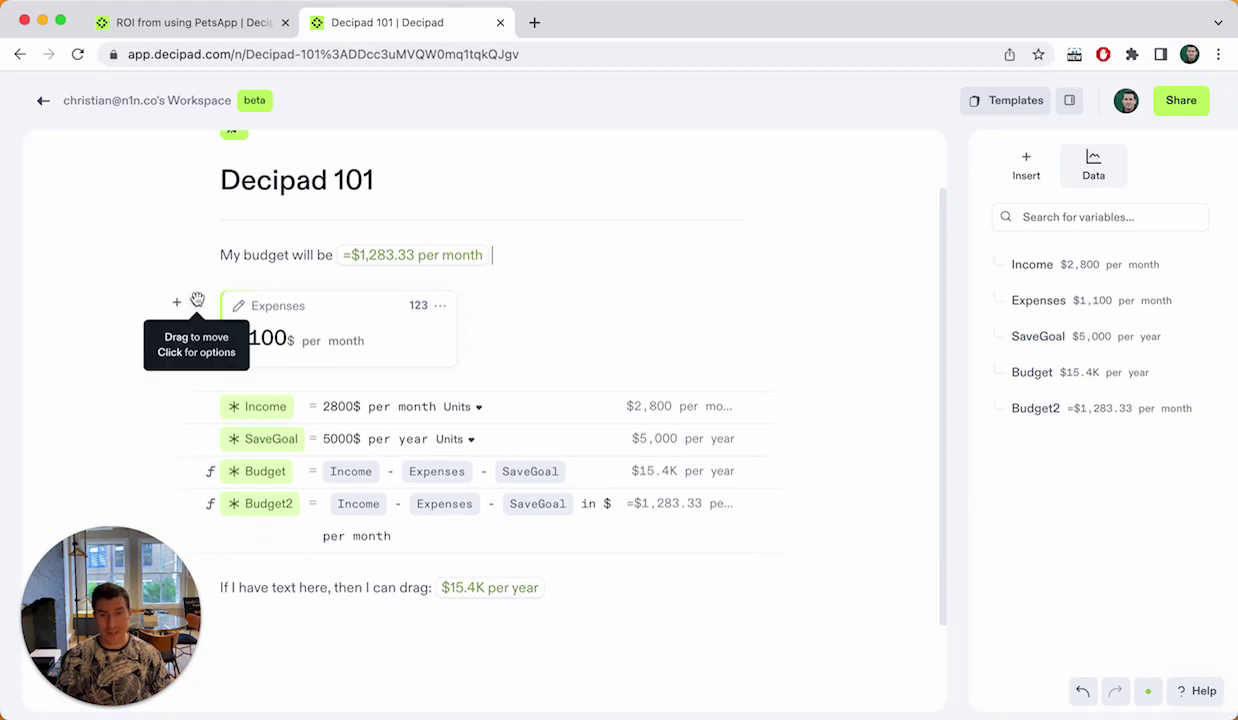
Turn the Expenses widget into a slider.
click(195, 302)
mouse_move(131, 386)
click(213, 470)
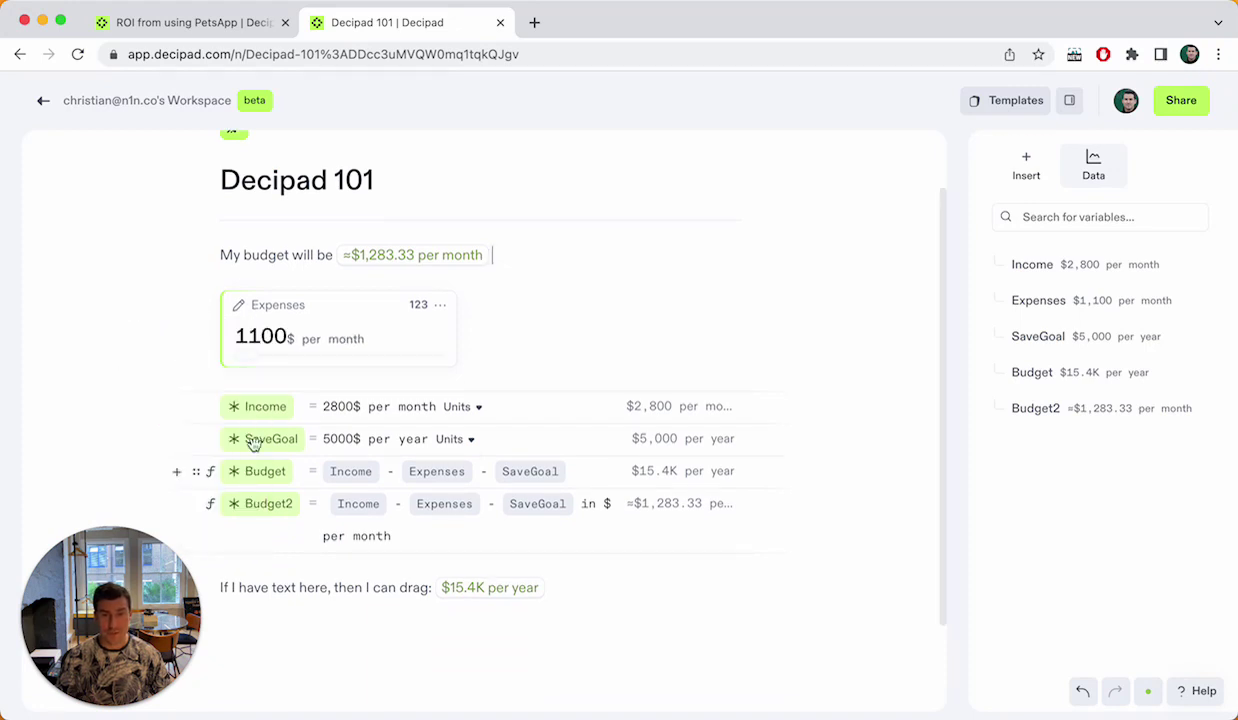
Set the Expenses slider to a minimum of 800, maximum of 1100 and step of 100, and move it to 900.
click(441, 302)
click(509, 344)
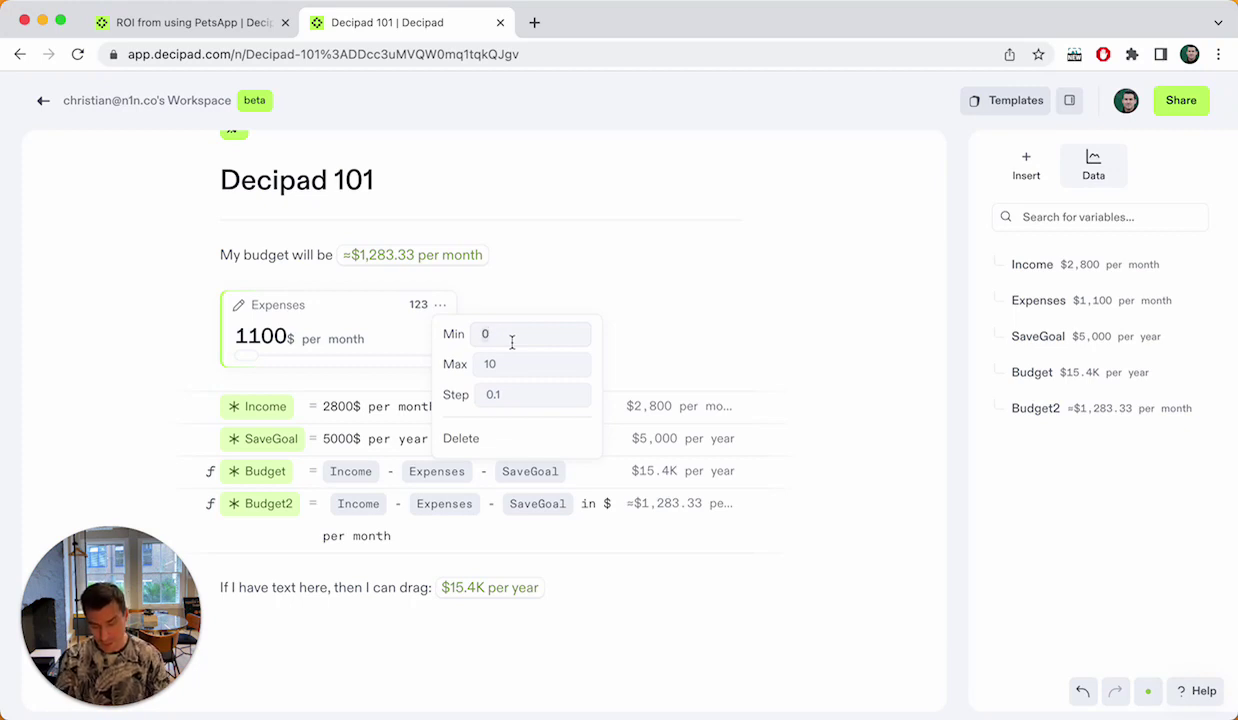
text(800)
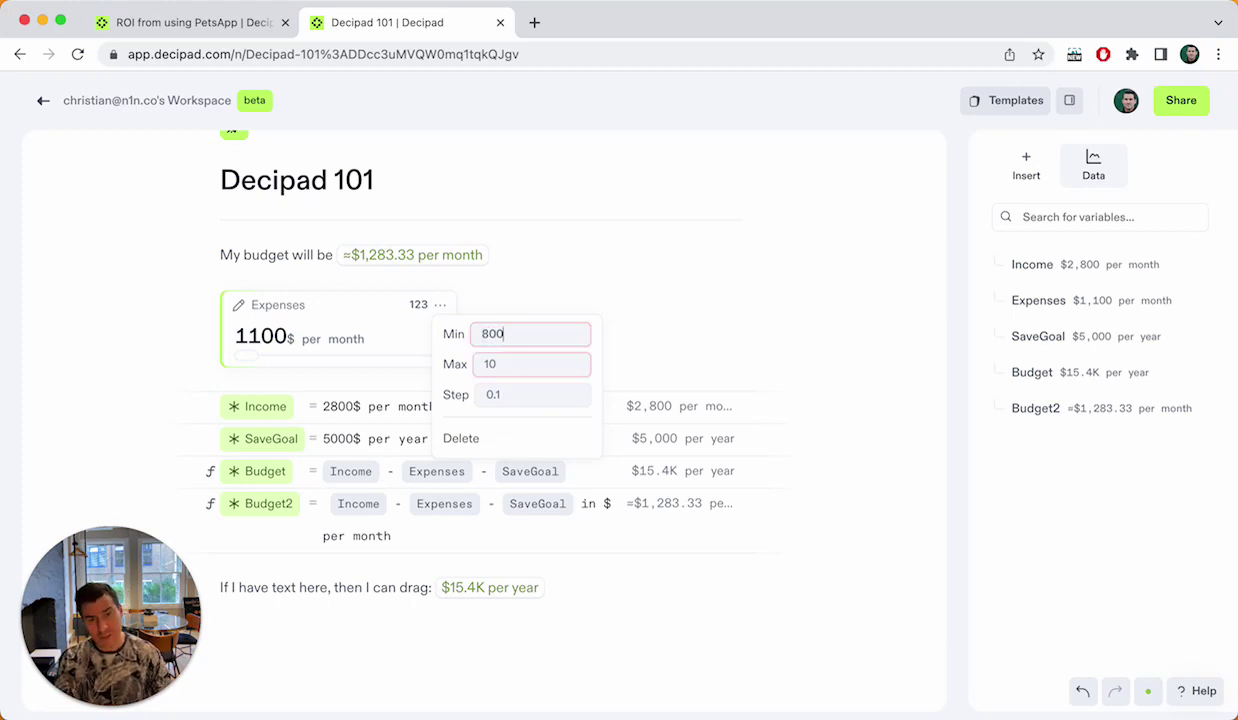
double_click(519, 364)
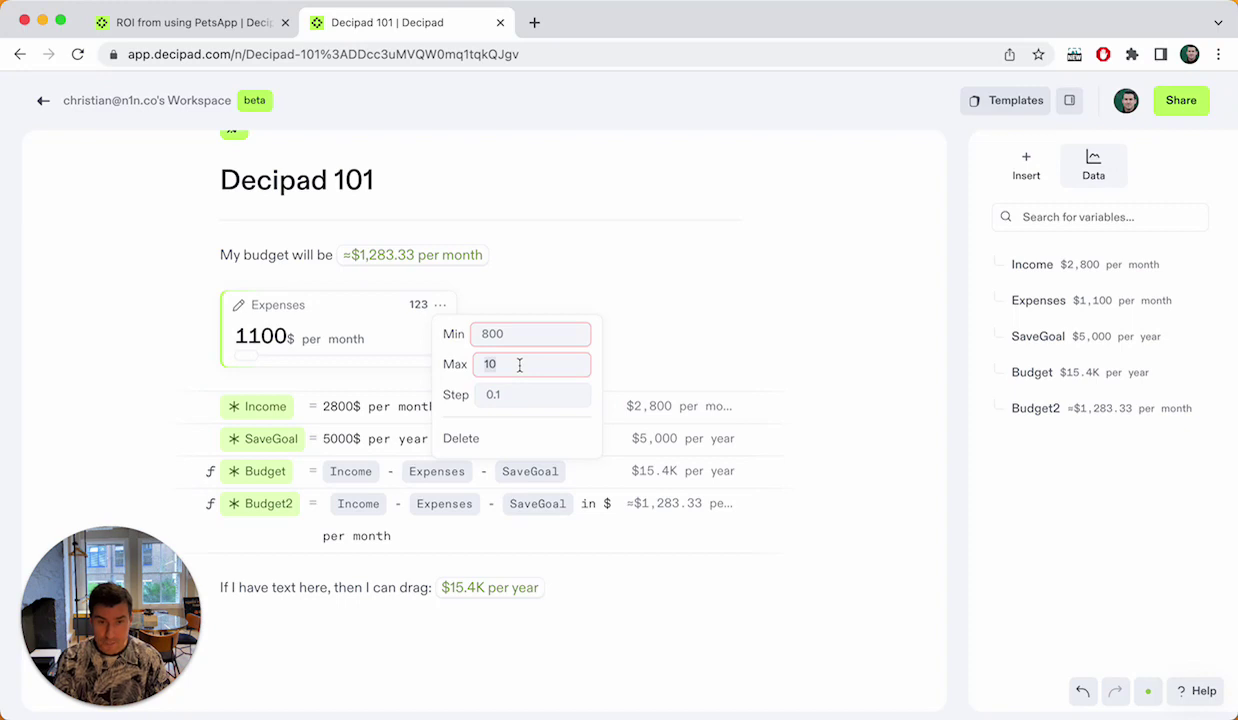
text(1100)
click(540, 394)
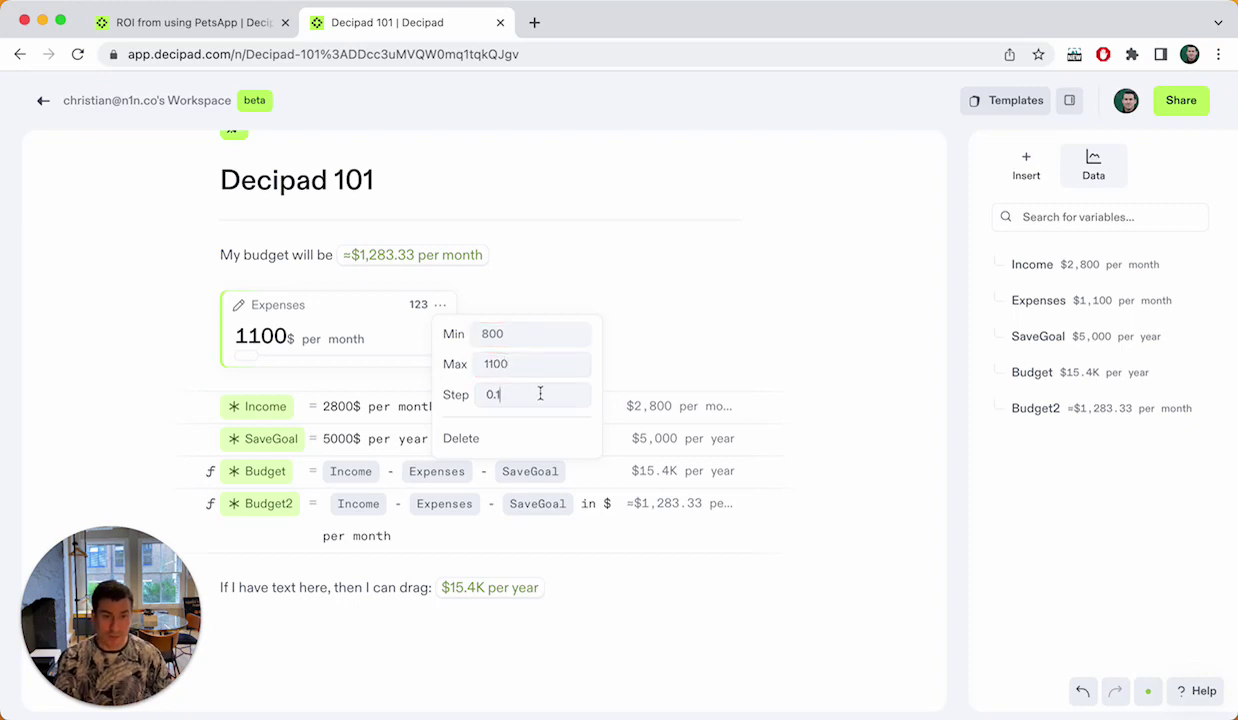
text(100)
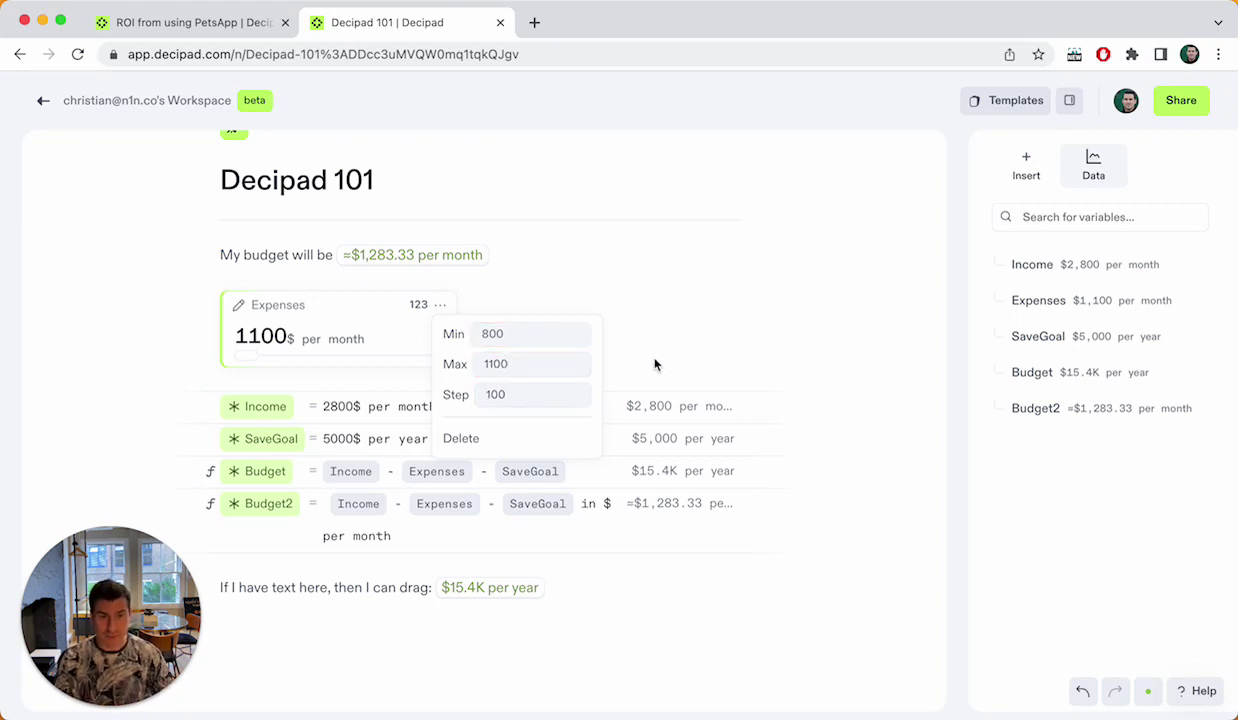
click(660, 359)
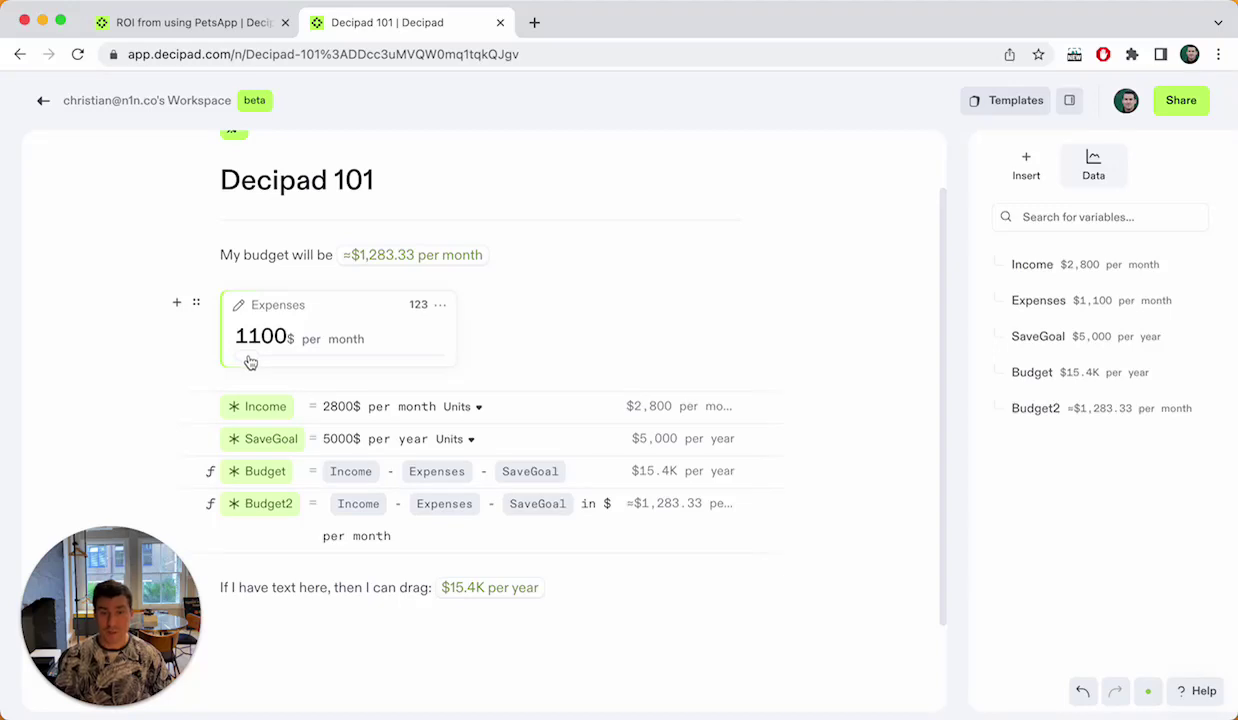
mouse_move(250, 362)
mouse_down()
mouse_move(446, 362)
mouse_move(229, 367)
mouse_up()
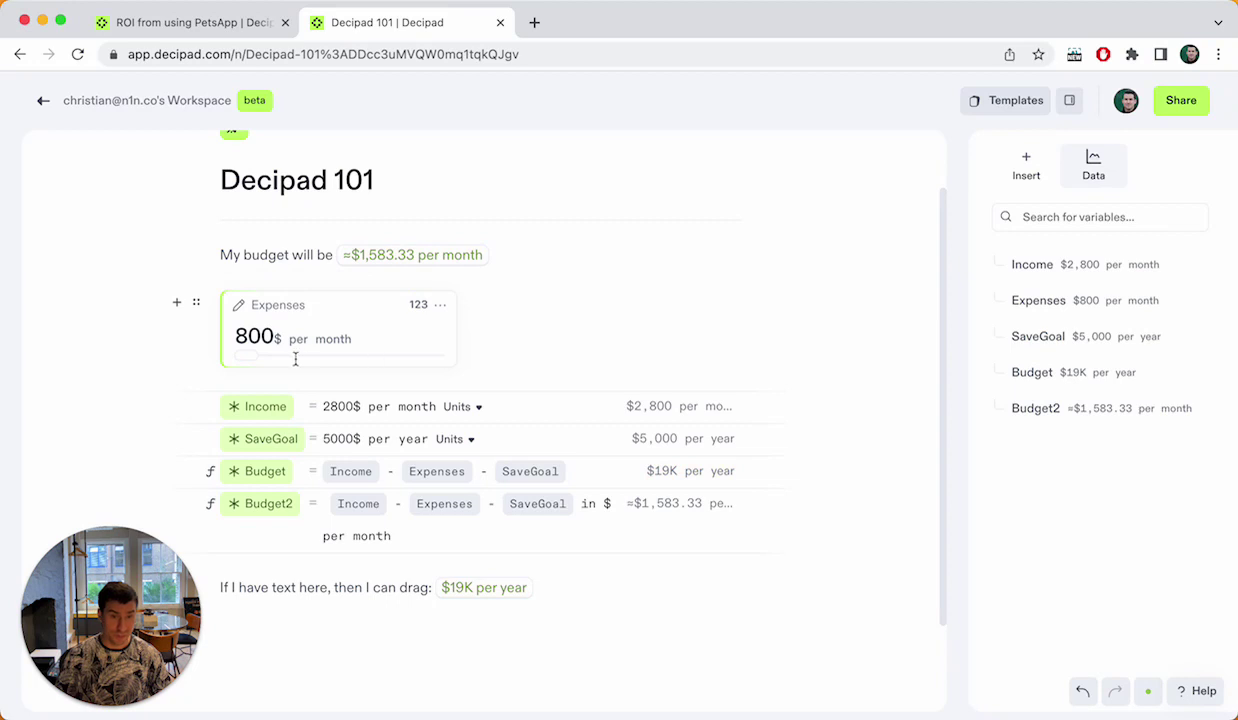
drag(257, 362, 312, 365)
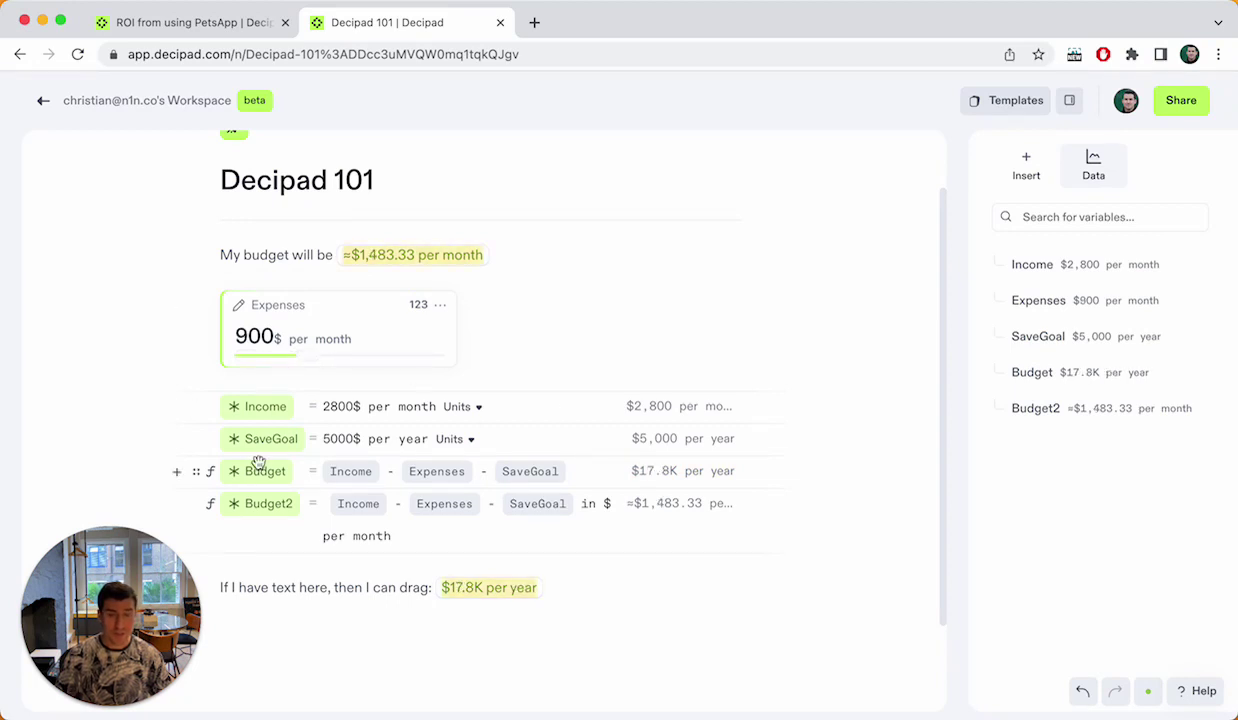
Turn the SaveGoal input into an input widget and place it beside the Expenses widget.
click(197, 441)
mouse_move(146, 511)
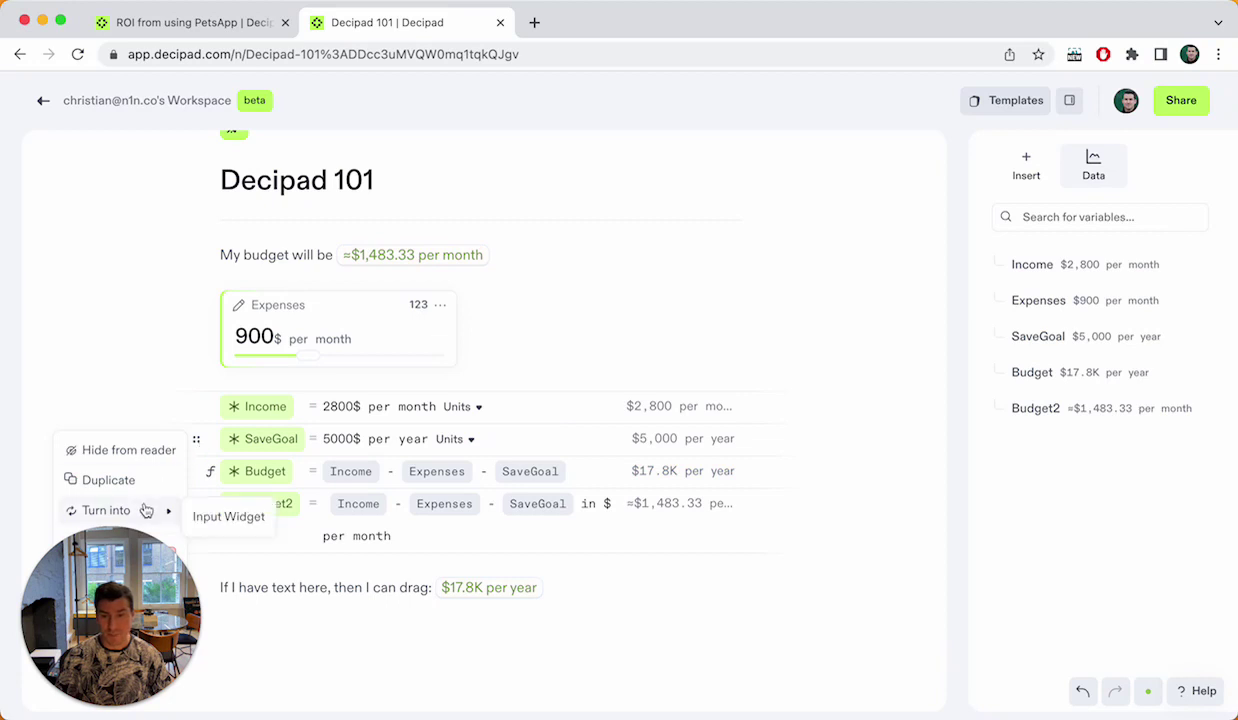
click(226, 517)
drag(196, 458, 730, 324)
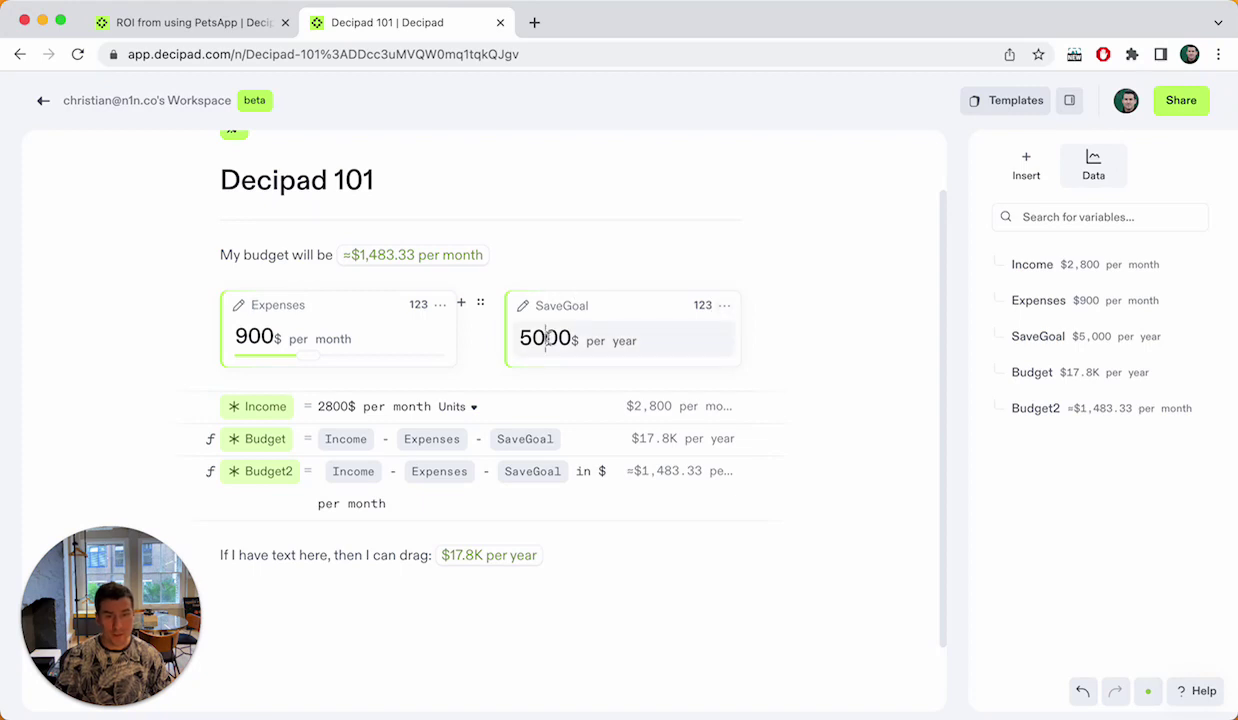
Set the SaveGoal widget to 10000 $ per year and the Expenses slider to 1000.
click(533, 340)
key(BackSpace)
text(10)
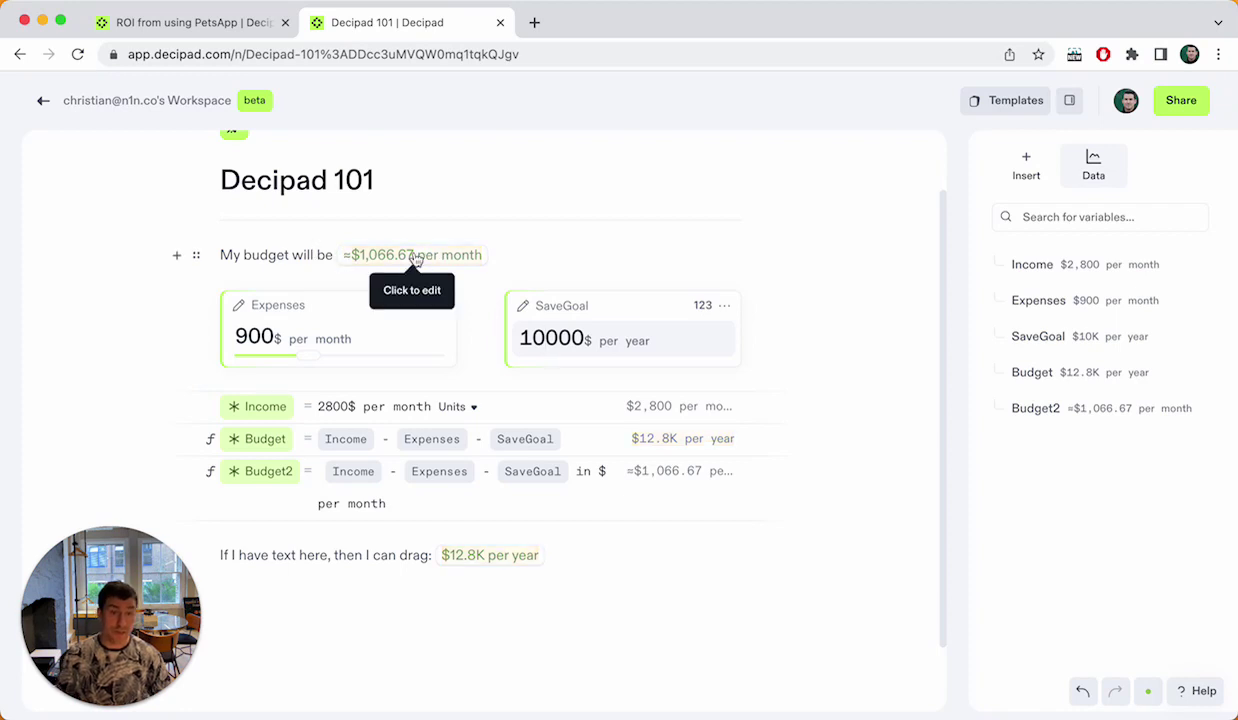
drag(305, 358, 343, 362)
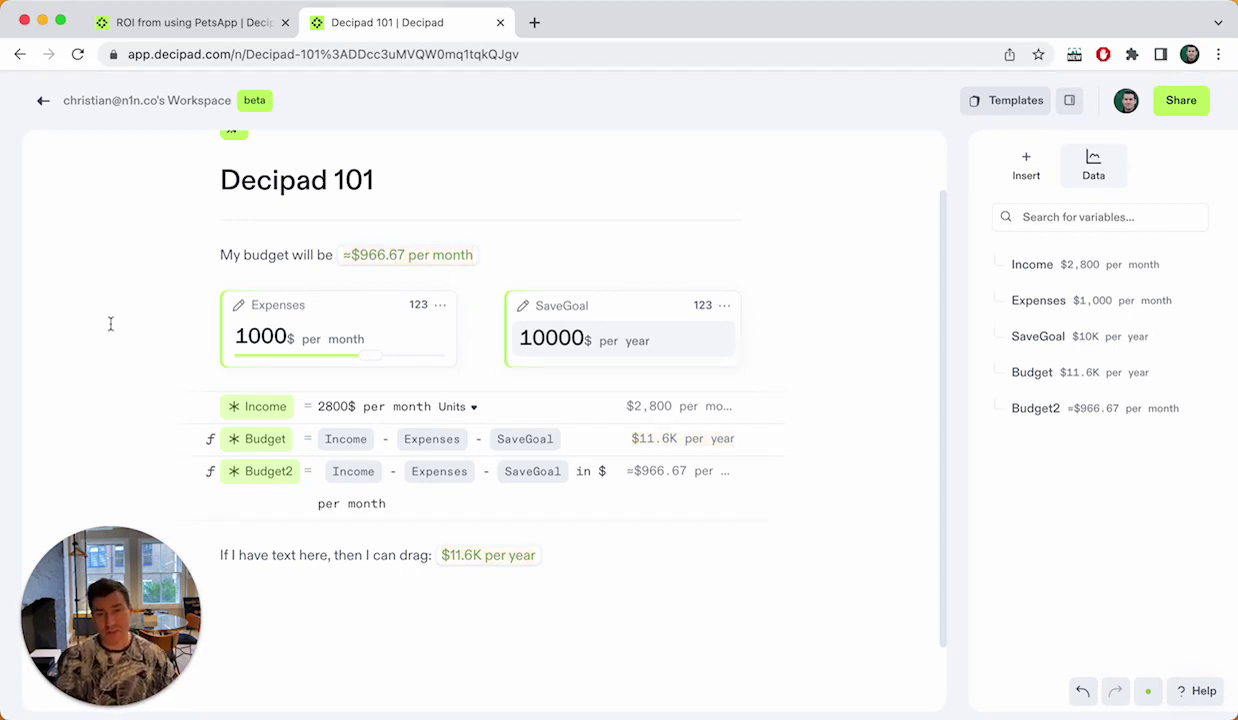
Write "I want to know how much I can spend each month while still reaching my savings goal." above the budget sentence.
scroll(134, 213, up, 1)
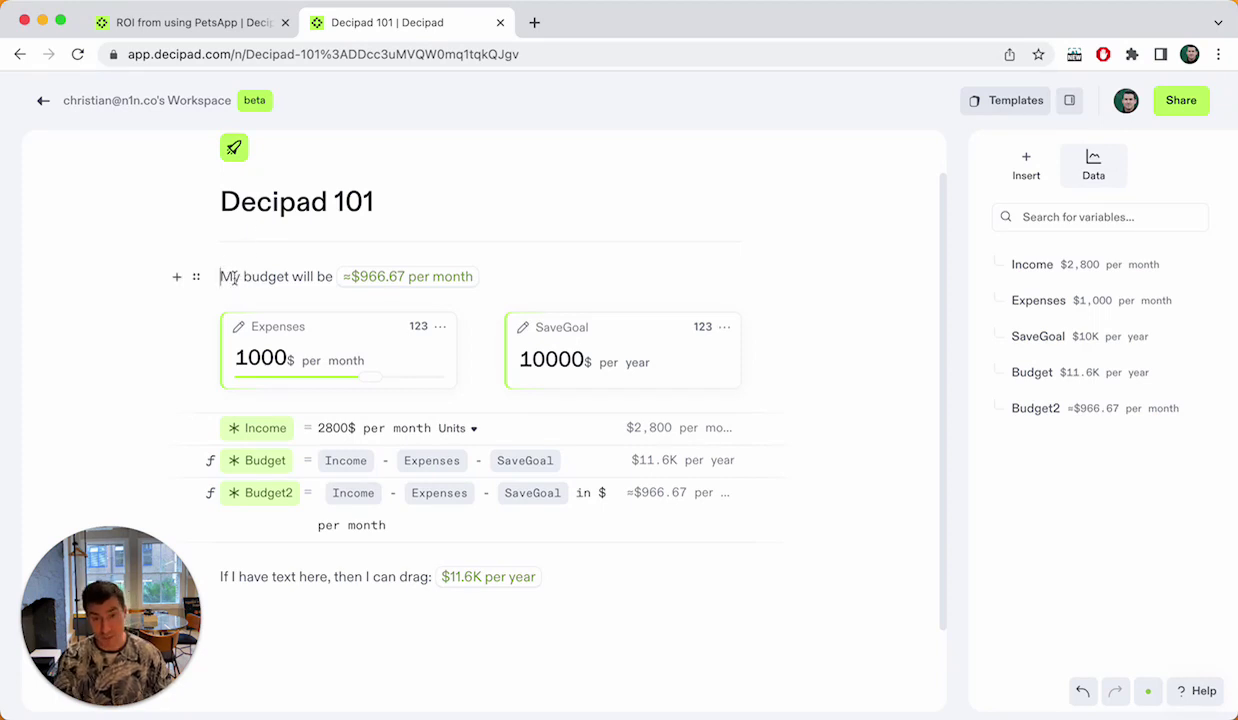
key(Return)
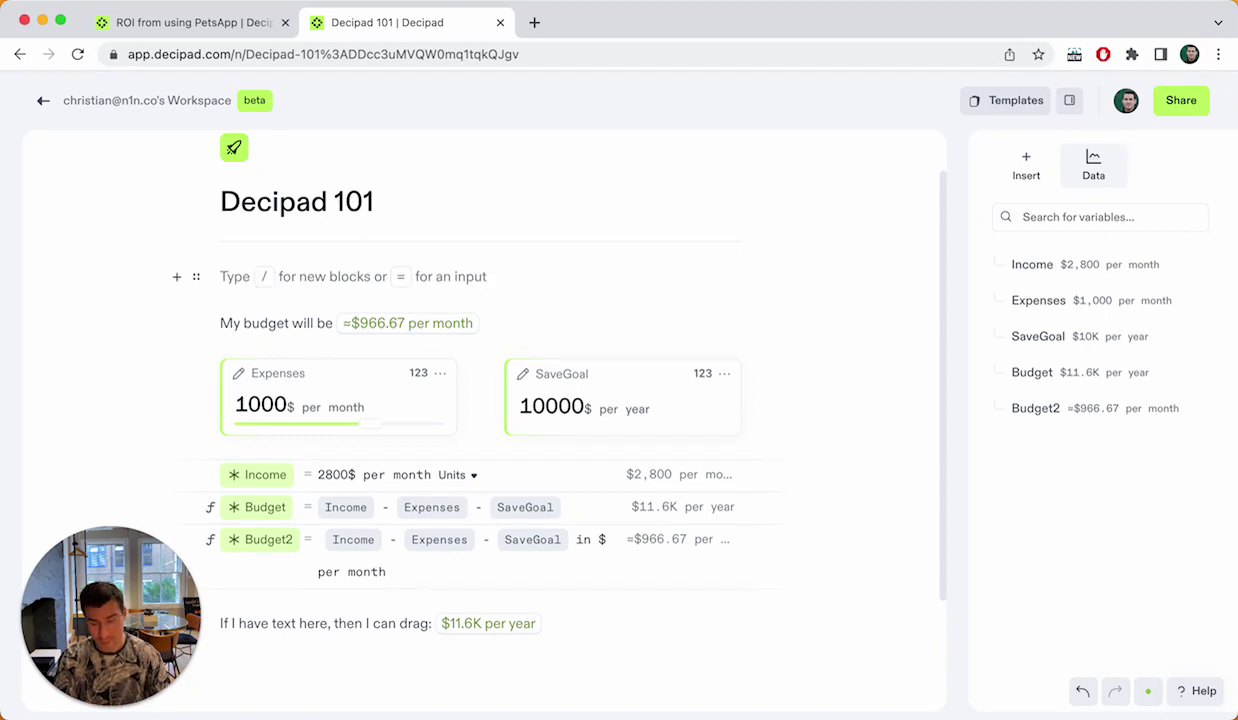
text(I want to k)
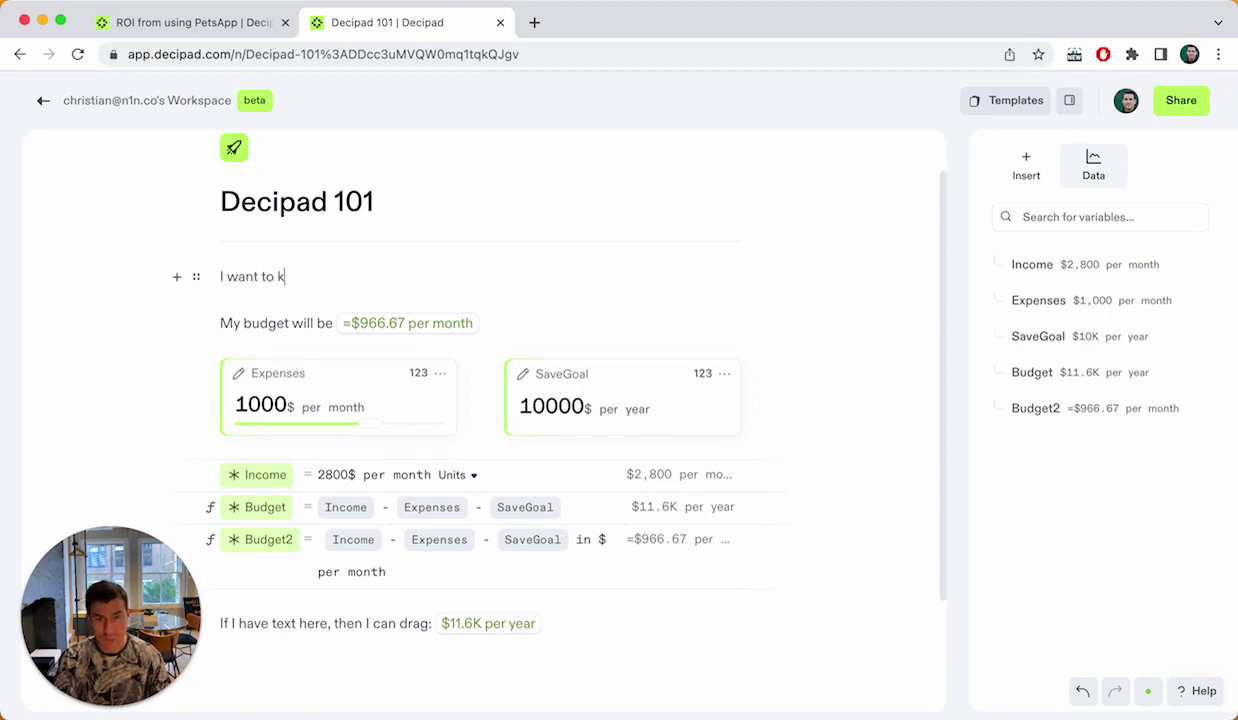
text(now how much )
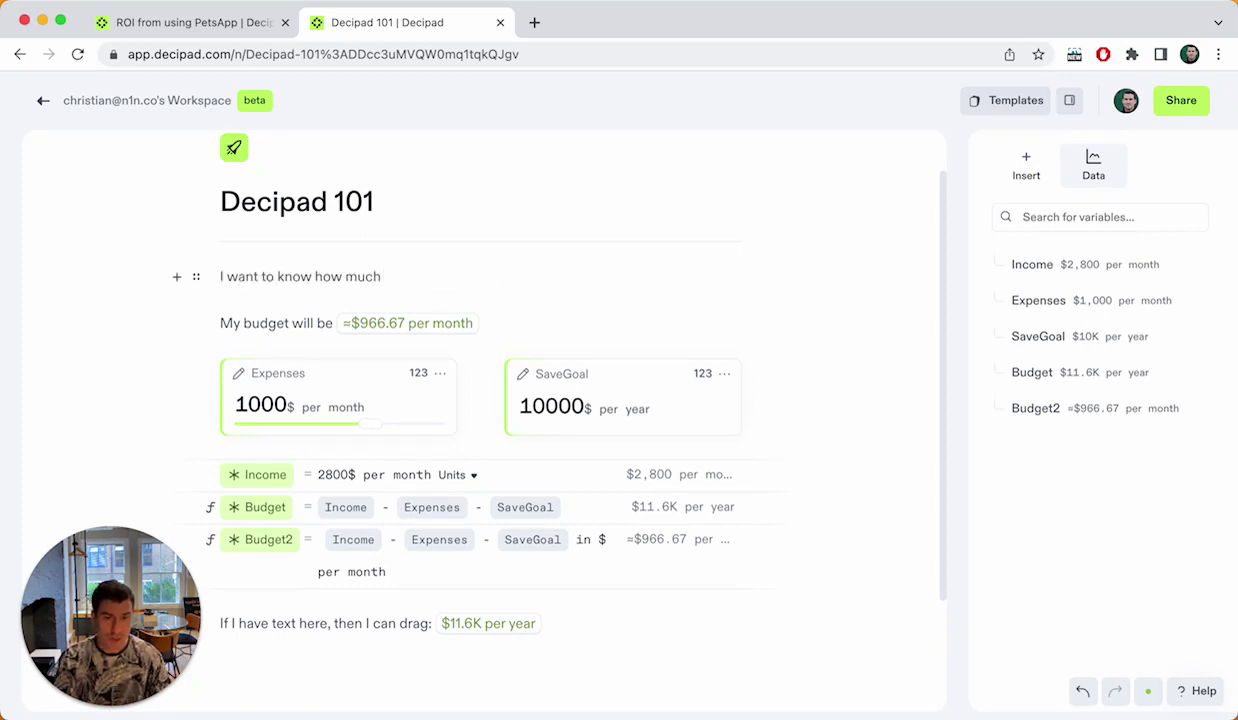
text(I can spend each month )
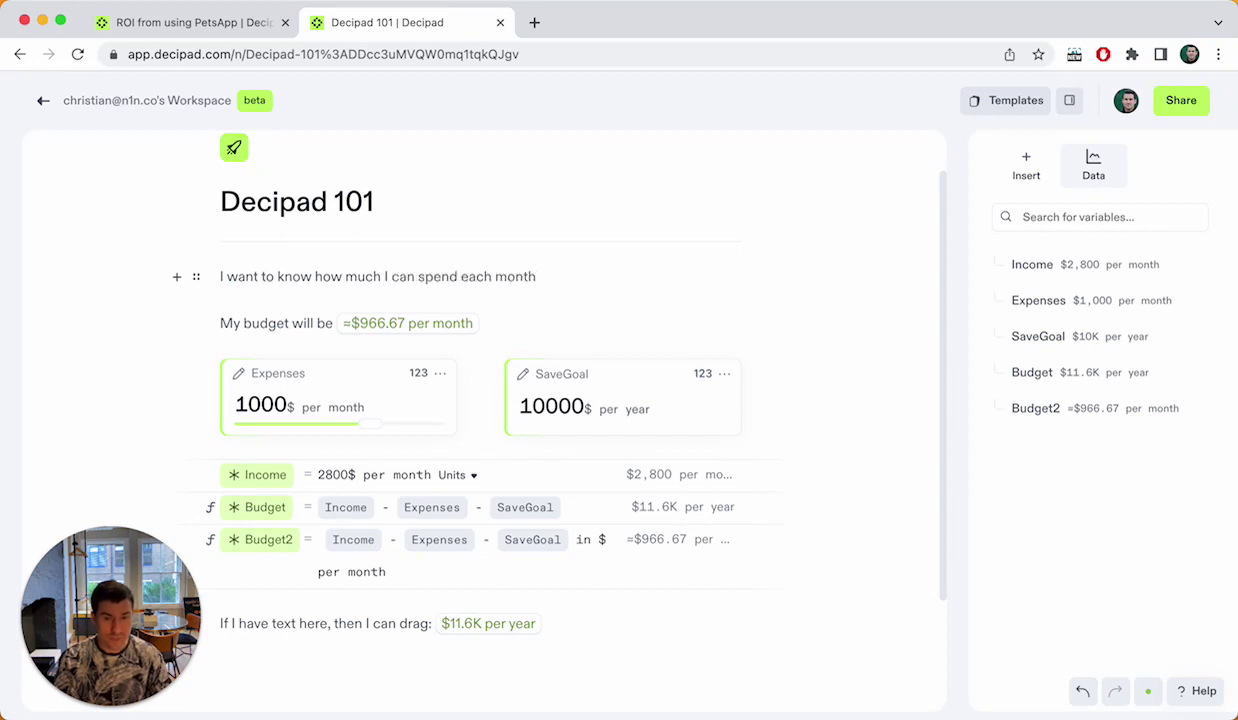
text(while still reaching)
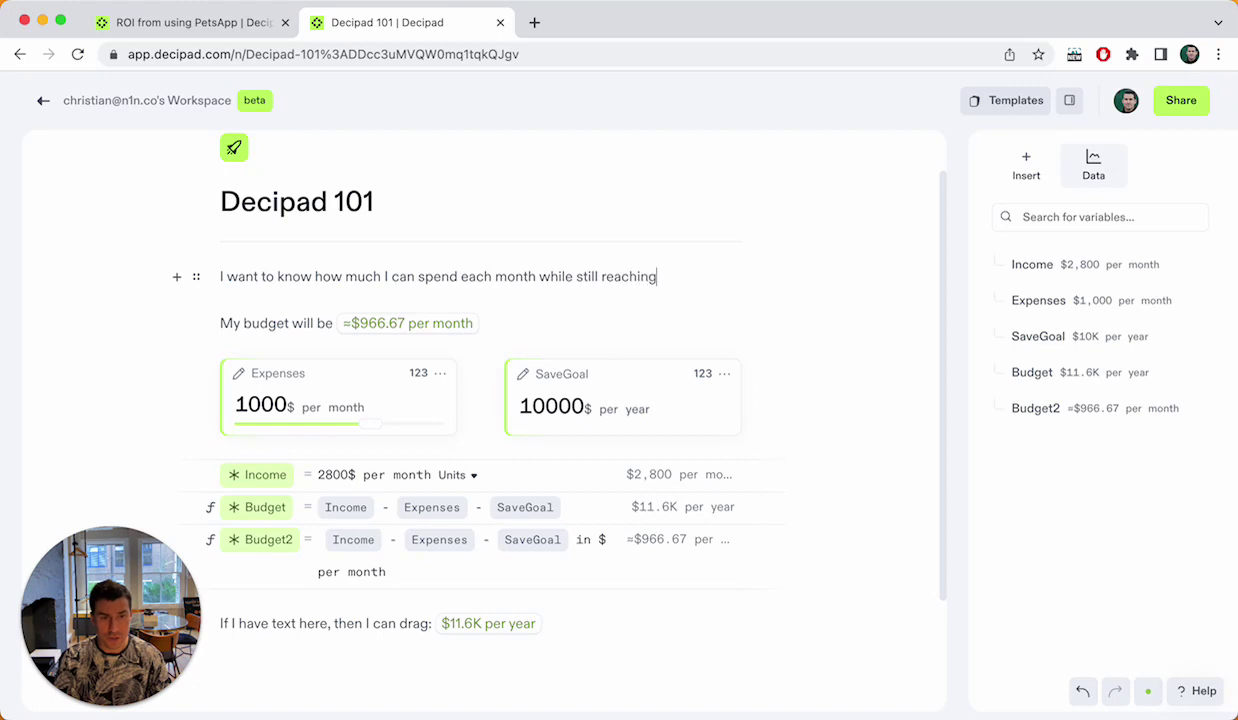
text( my savings goal)
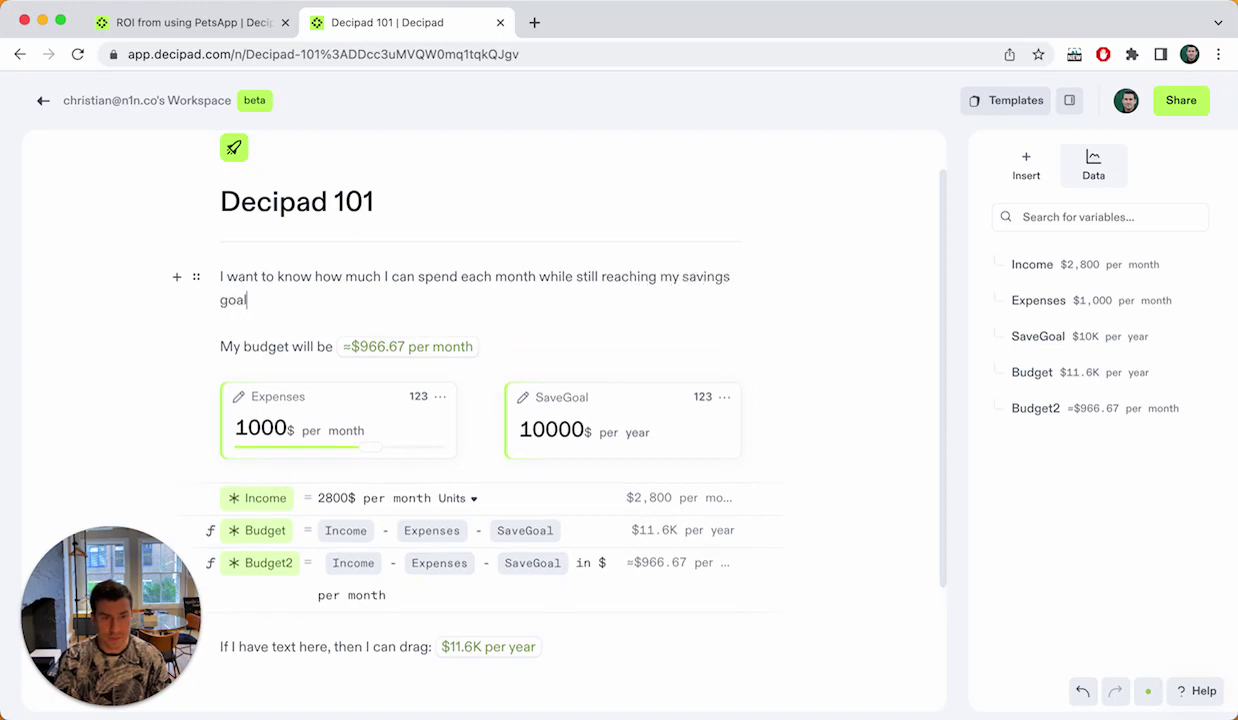
text(.)
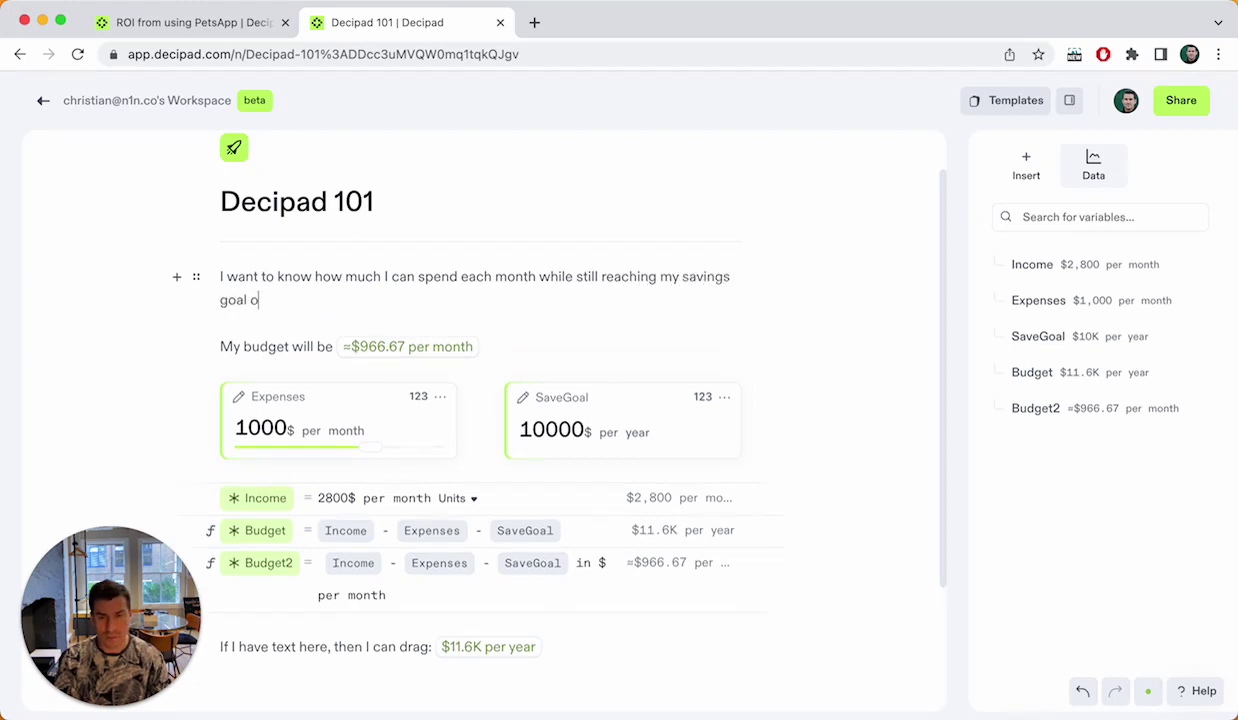
Join the budget sentence to the new text and reword its start to "Currently, it looks like my budget will be", ending with a period.
click(221, 346)
key(BackSpace)
text(Current)
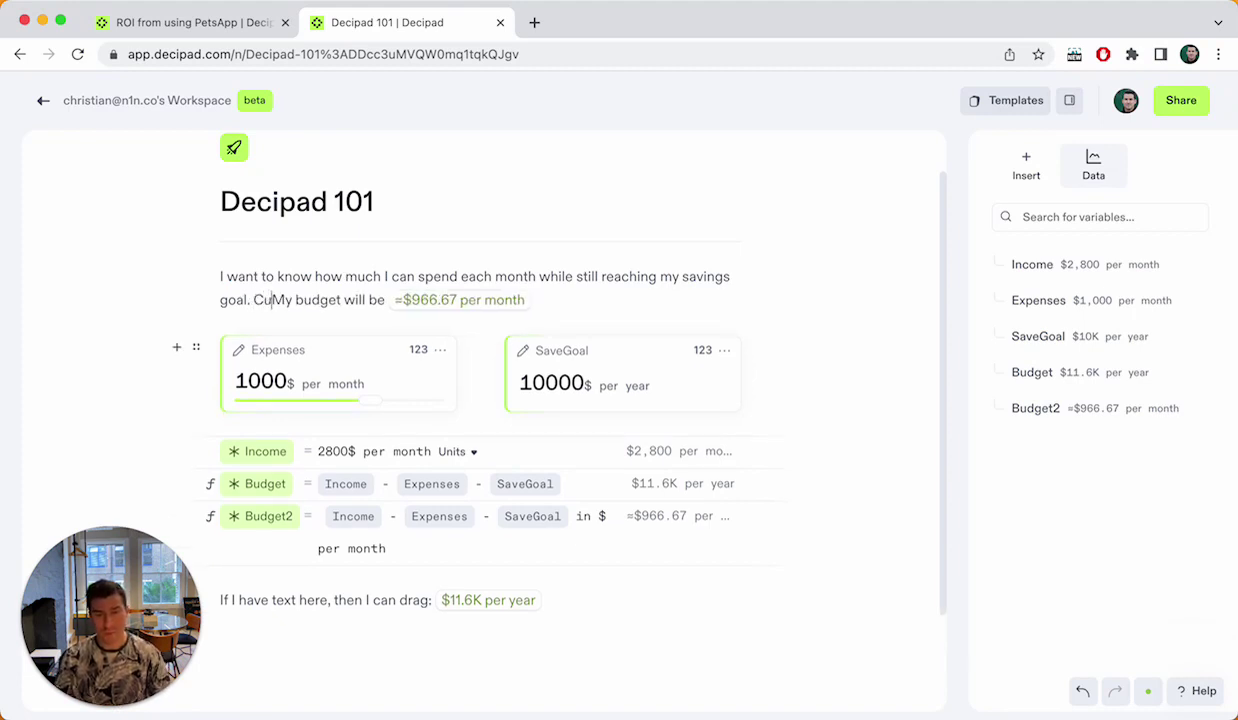
text(ly,)
key(shift+Right)
text(it lo)
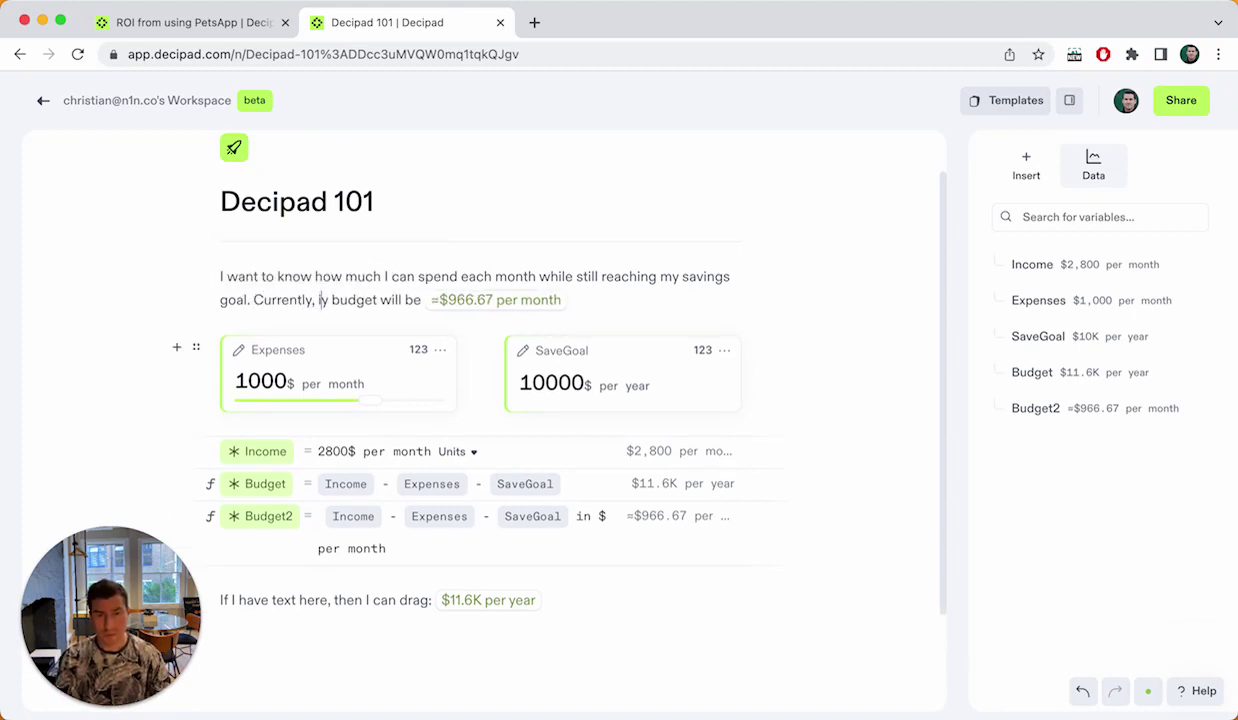
text(oks like m)
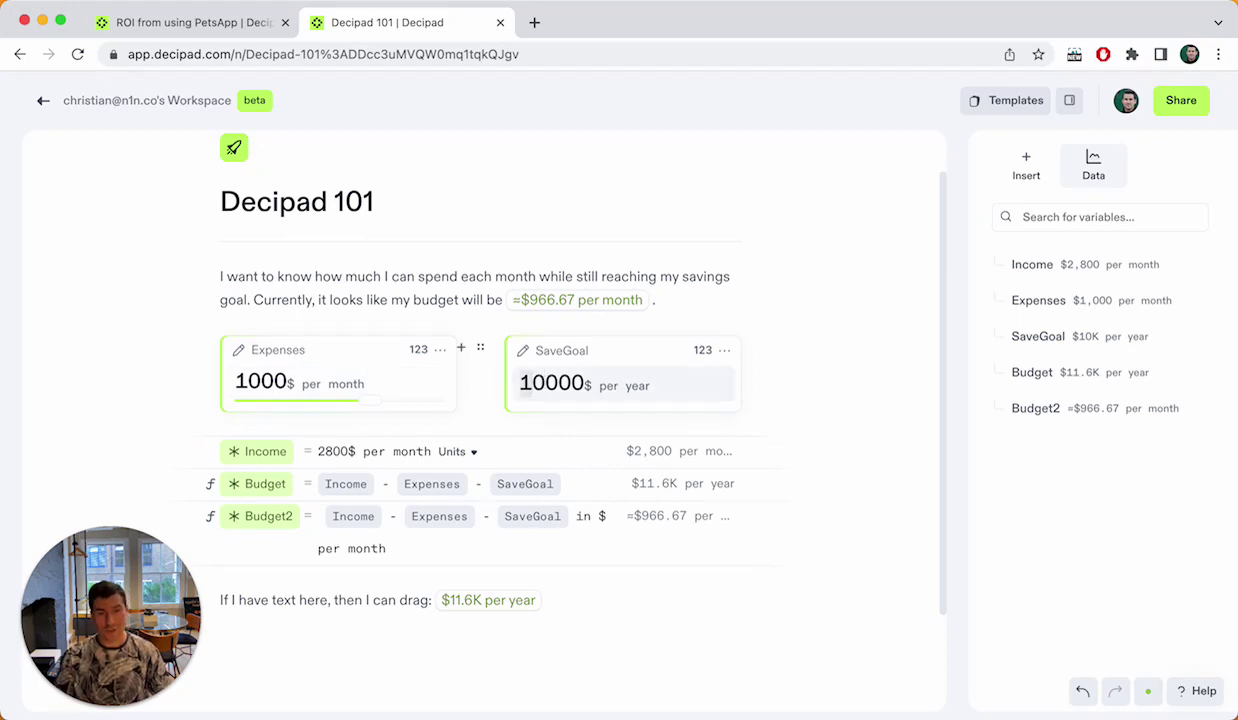
Set the SaveGoal widget to 20000 $ per year and the Expenses slider to 800.
click(525, 385)
key(BackSpace)
text(2)
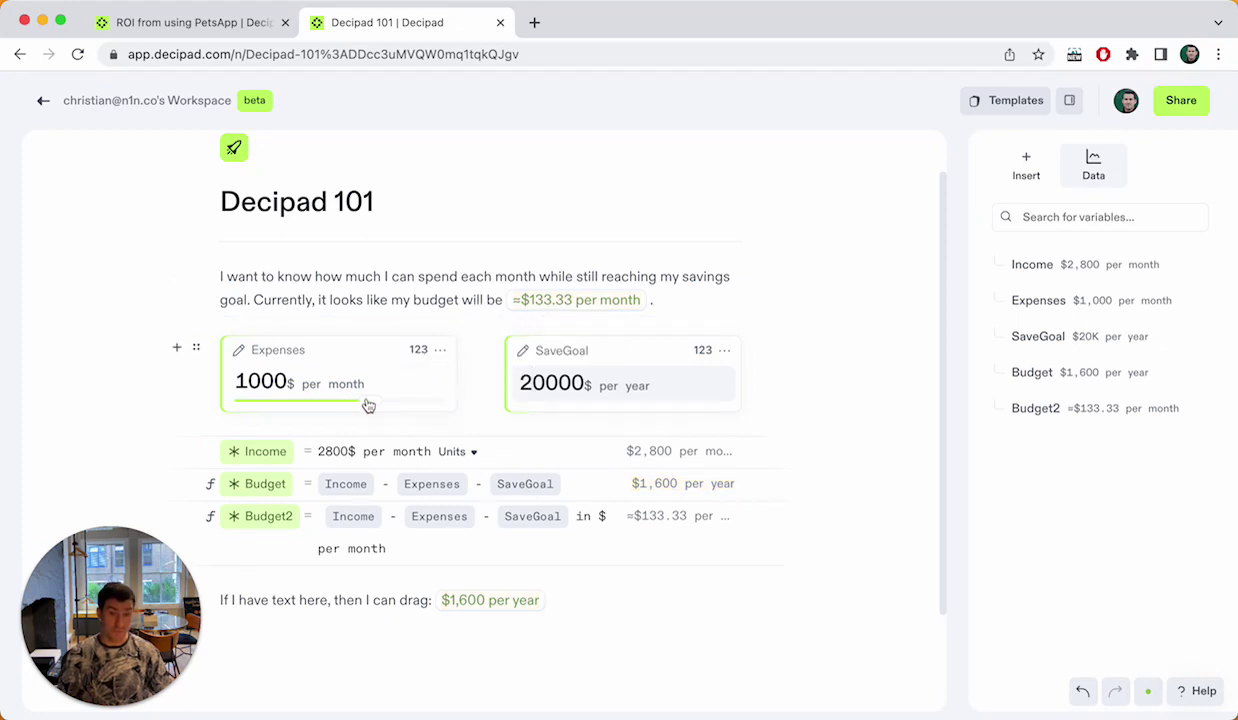
drag(369, 405, 228, 403)
Set the SaveGoal widget to 15000 $ per year and the Expenses slider to 900.
click(515, 383)
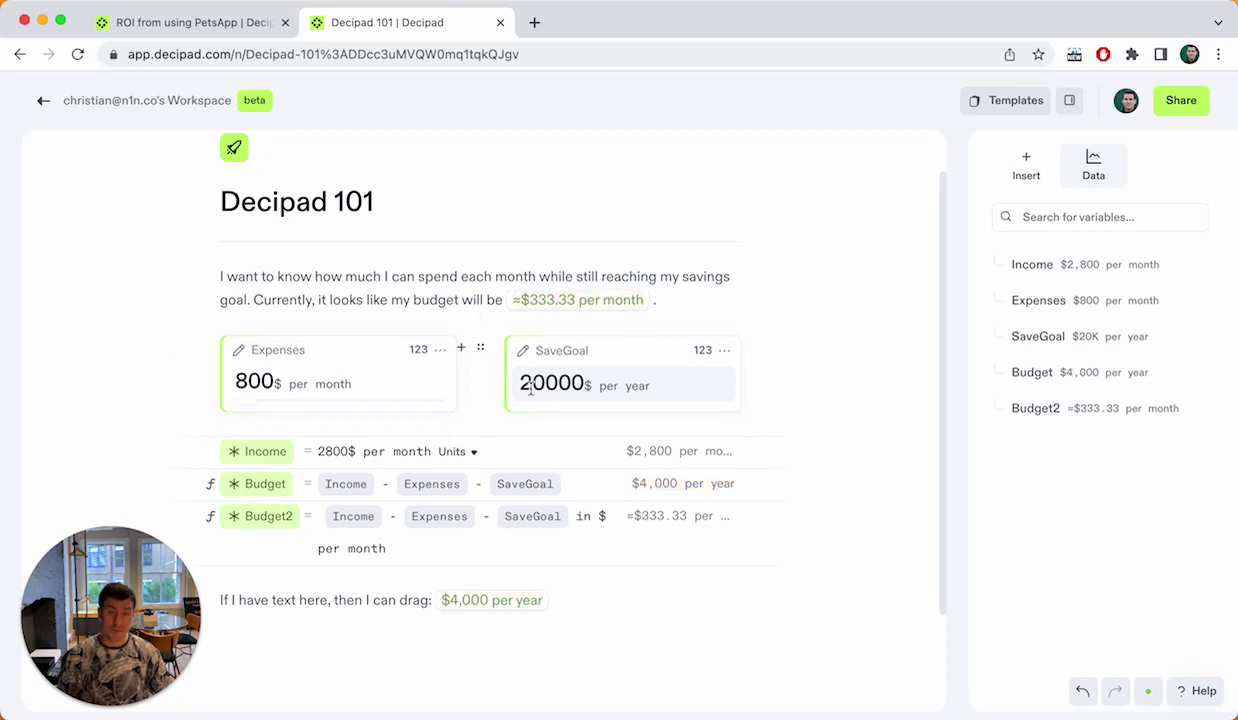
key(Delete)
key(Delete)
text(15)
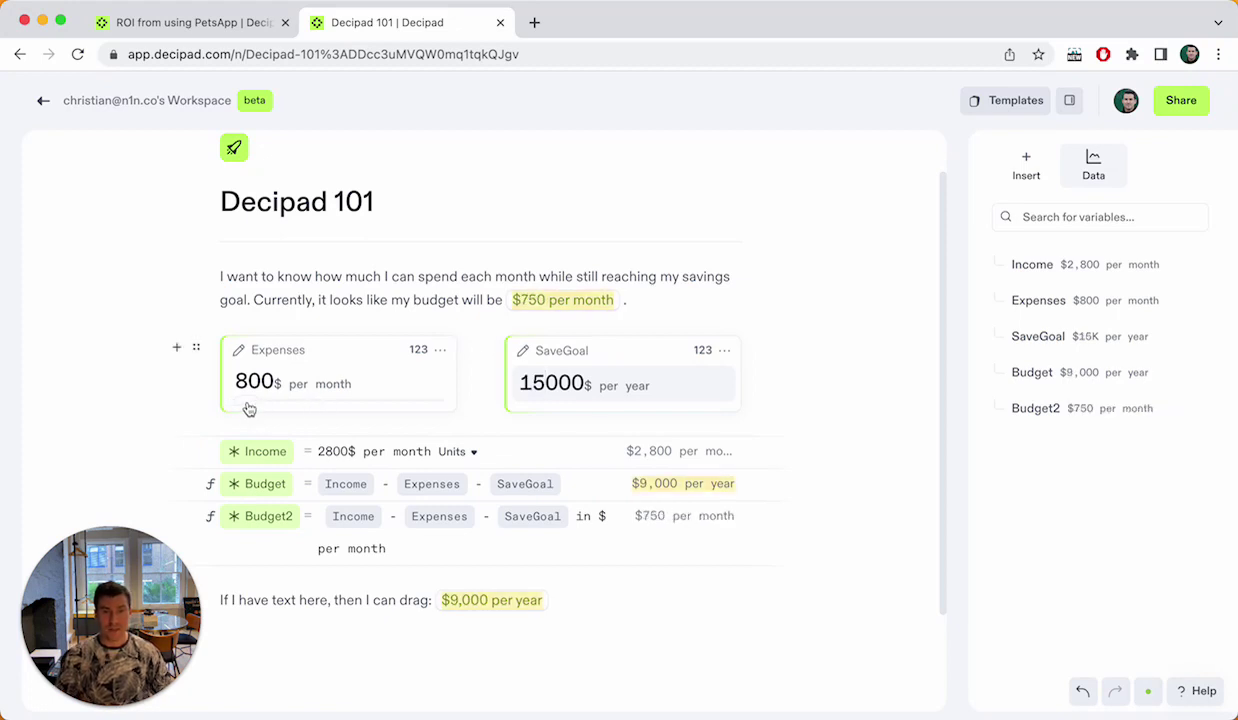
drag(257, 408, 285, 406)
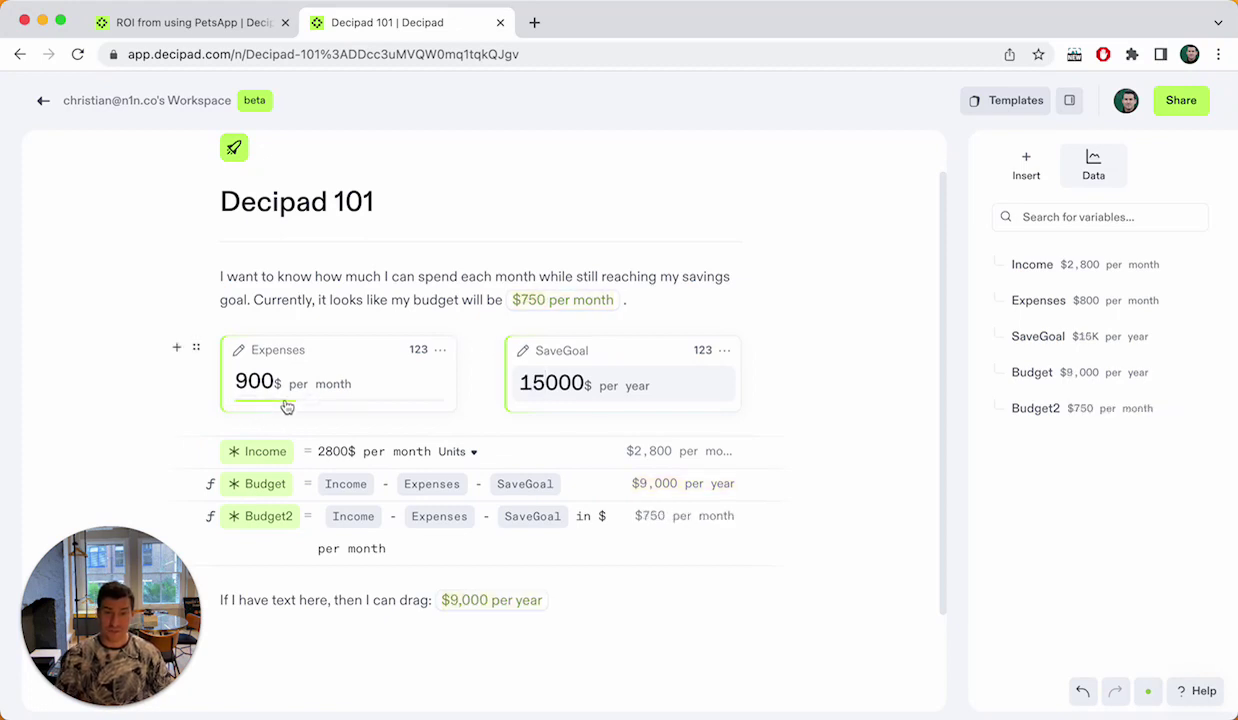
View the available help and support options, and close them again.
click(421, 299)
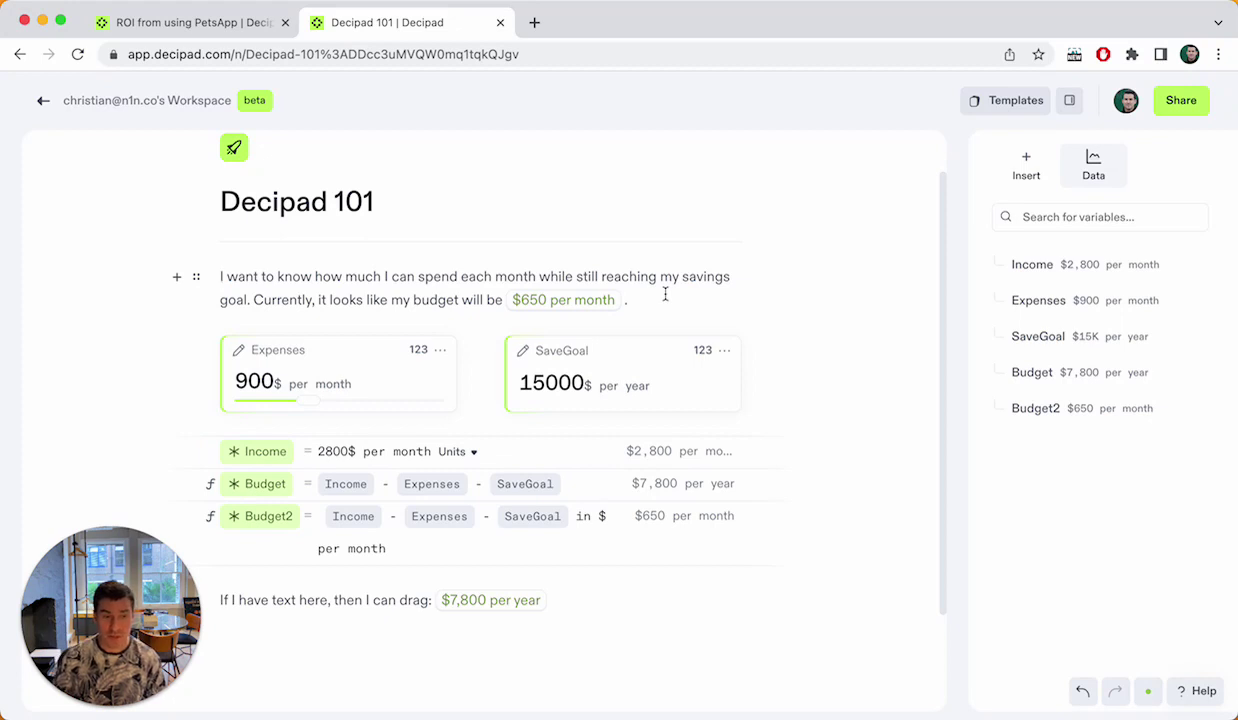
click(1199, 690)
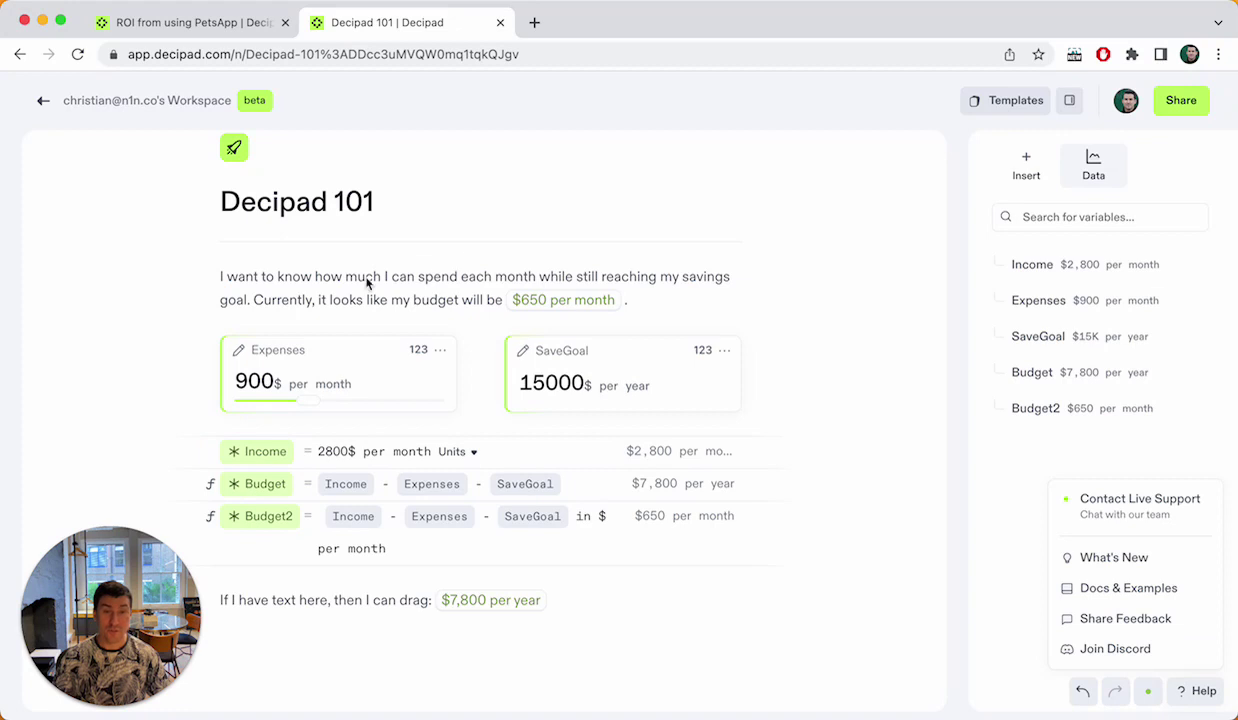
click(324, 281)
click(219, 276)
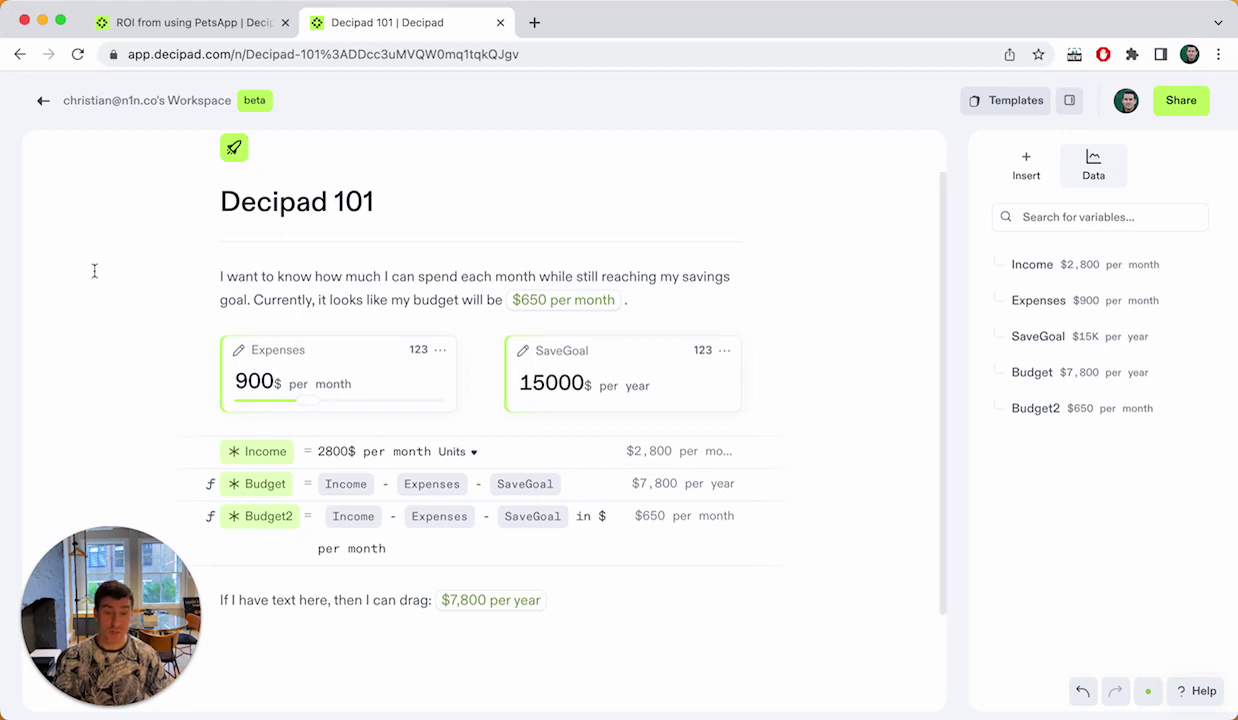